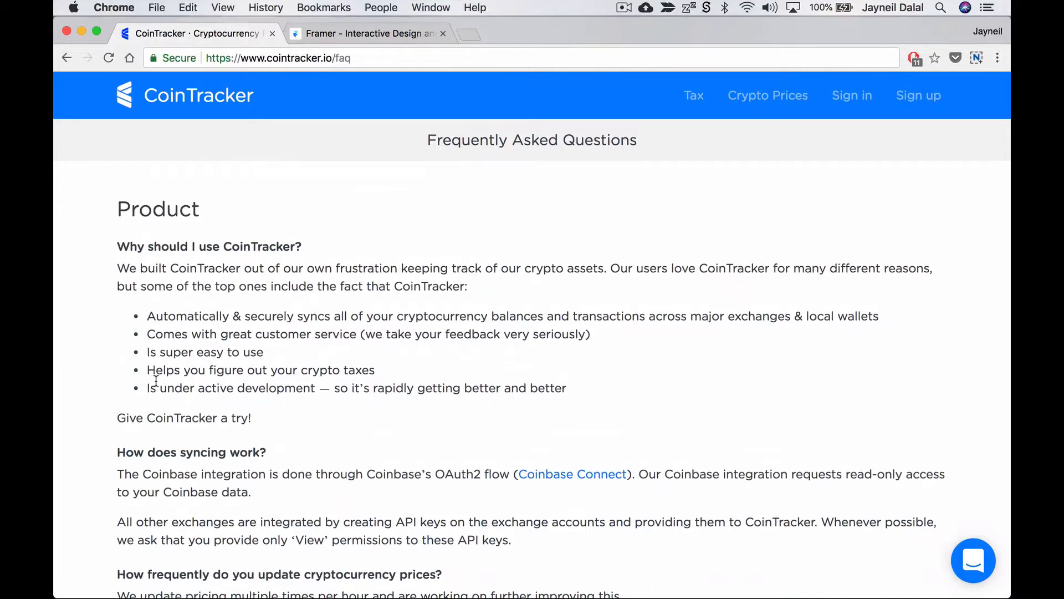
- Switch from the CoinTracker FAQ page to Framer and create a new blank document
left_click(389, 35)
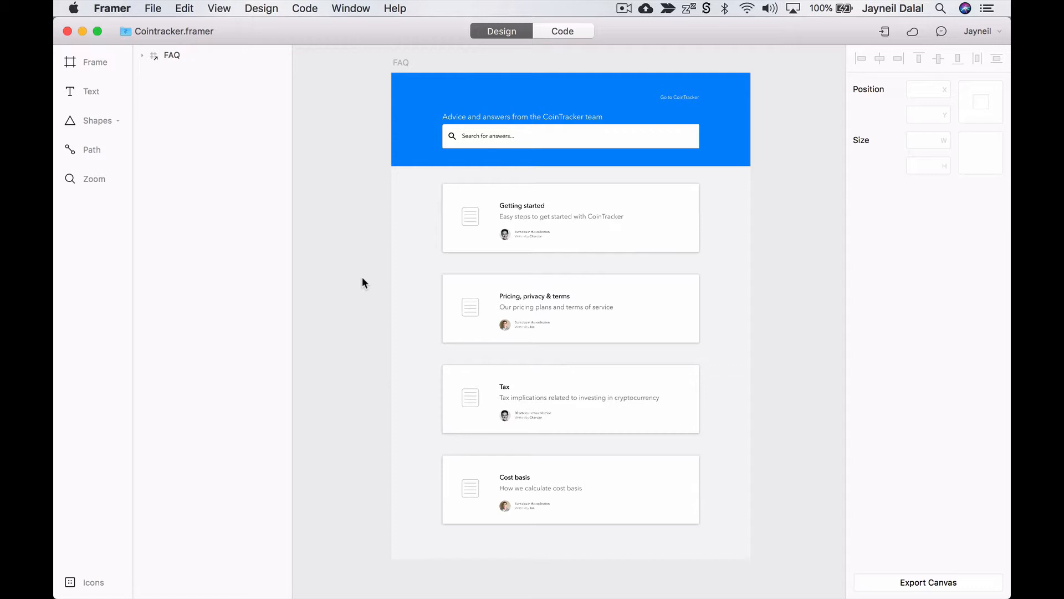
left_click(153, 8)
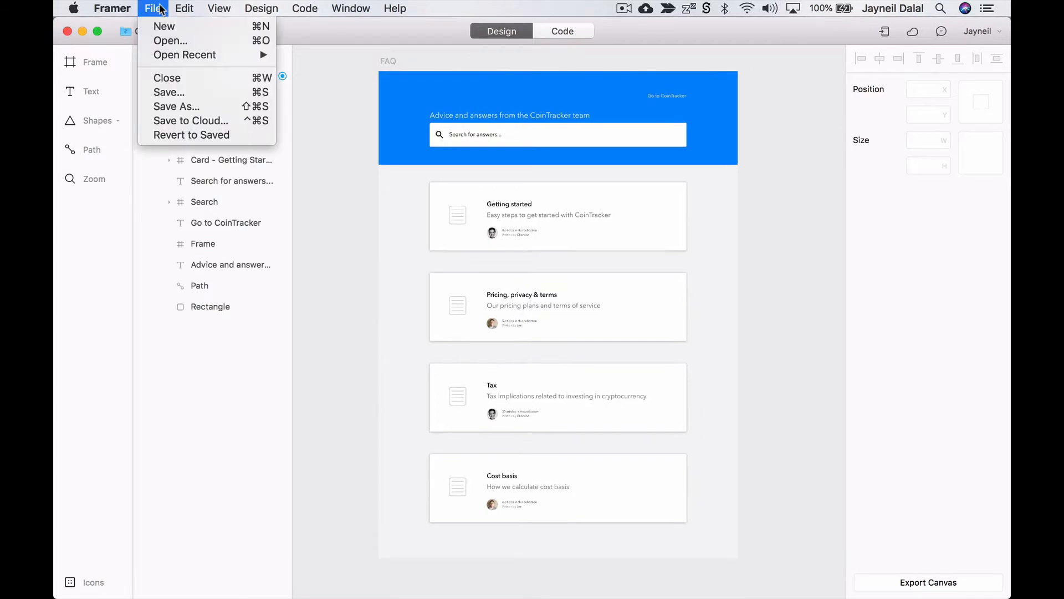
left_click(165, 26)
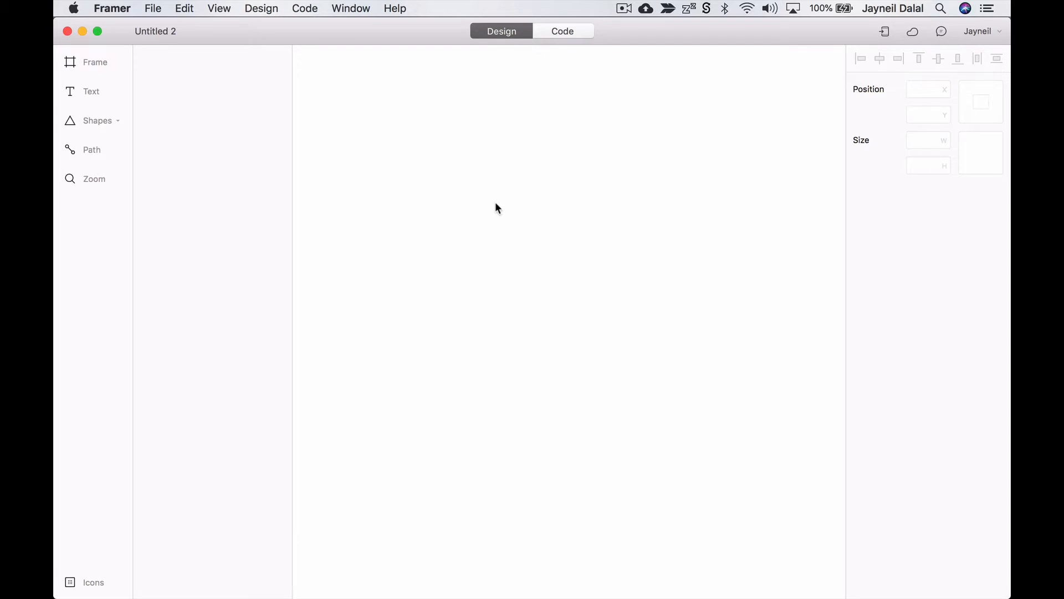
- Add a frame to the canvas using the Dell XPS computer preset, 1920 × 1080
left_click(93, 64)
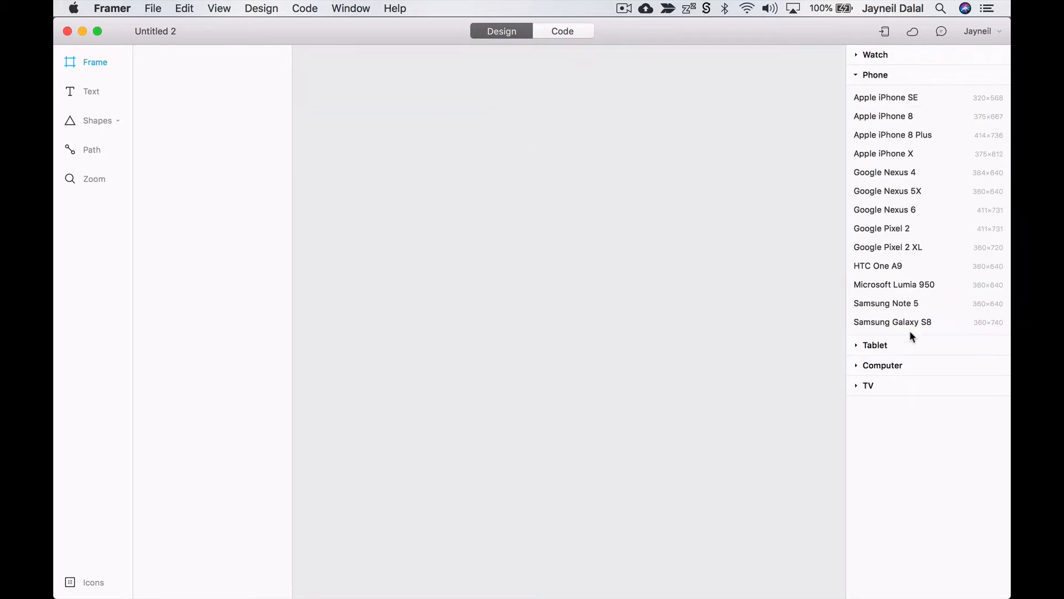
left_click(857, 367)
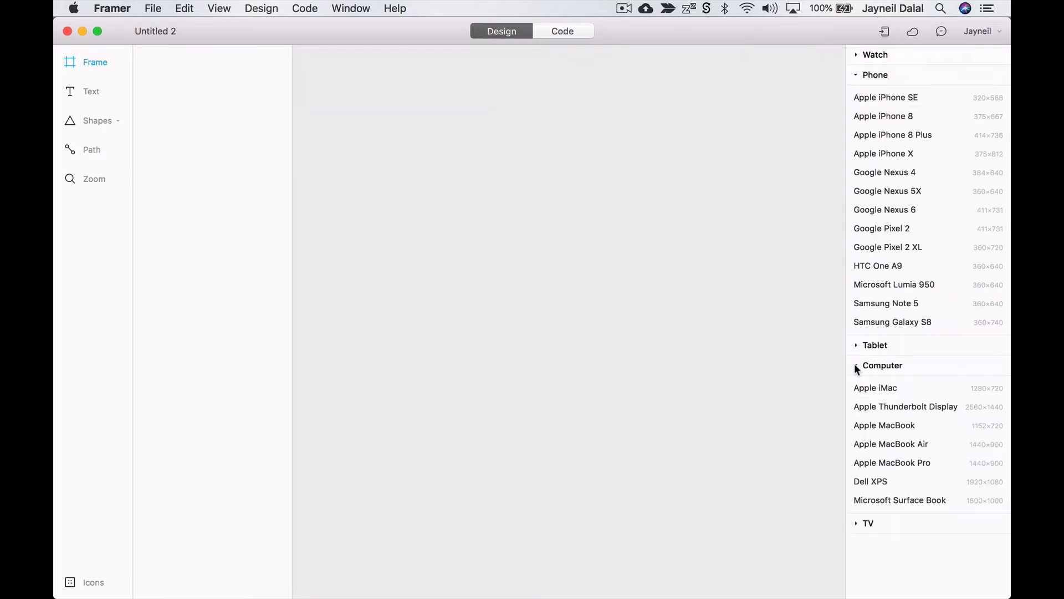
left_click(883, 482)
key("super+minus")
key("super+minus")
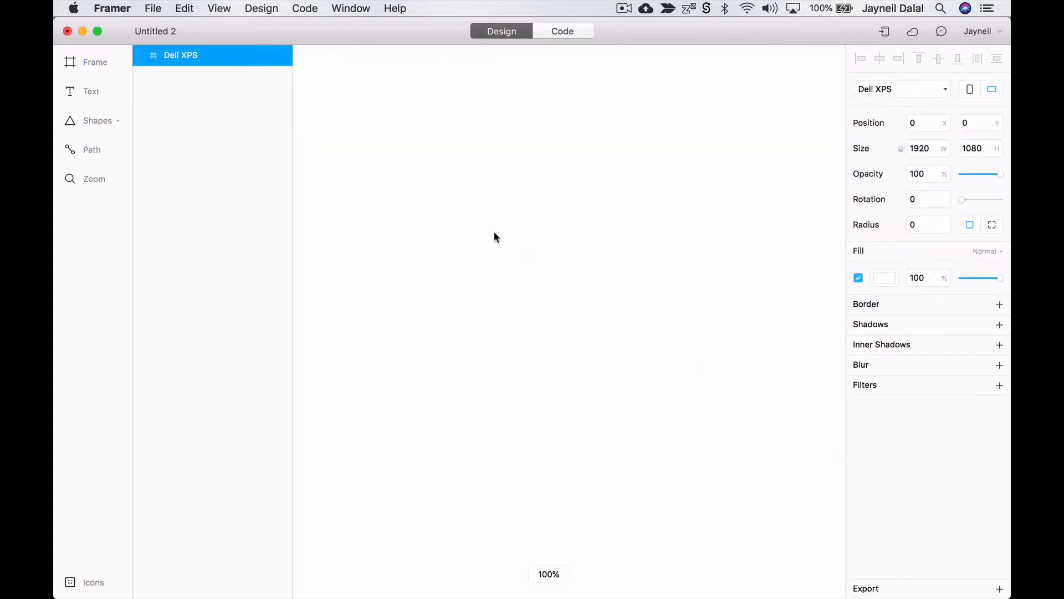
scroll(494, 233, "left", 2)
scroll(494, 233, "up", 1)
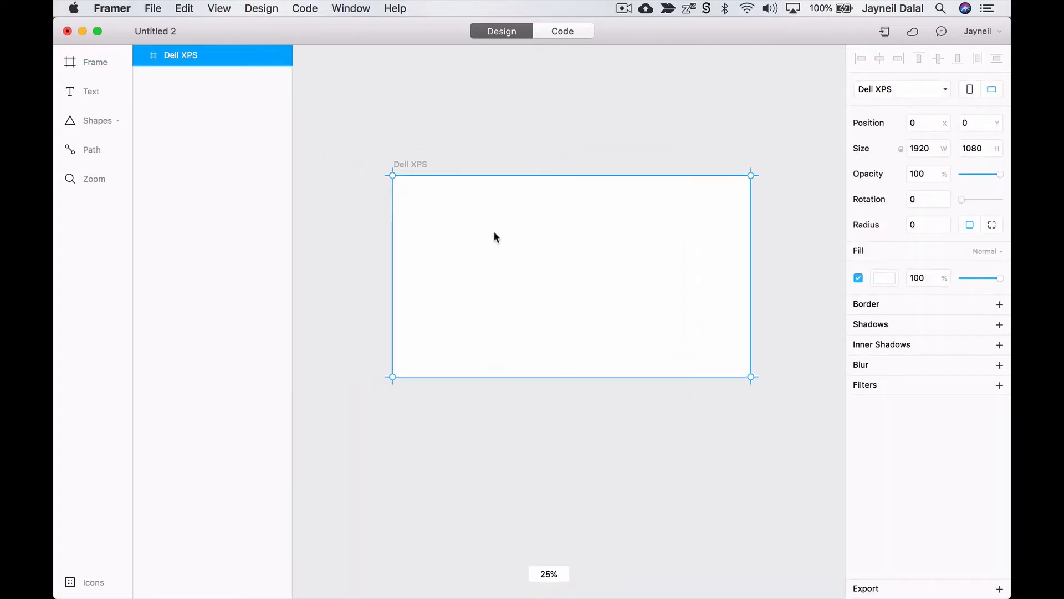
- Rename the Dell XPS frame as "FAQ Page"
double_click(411, 164)
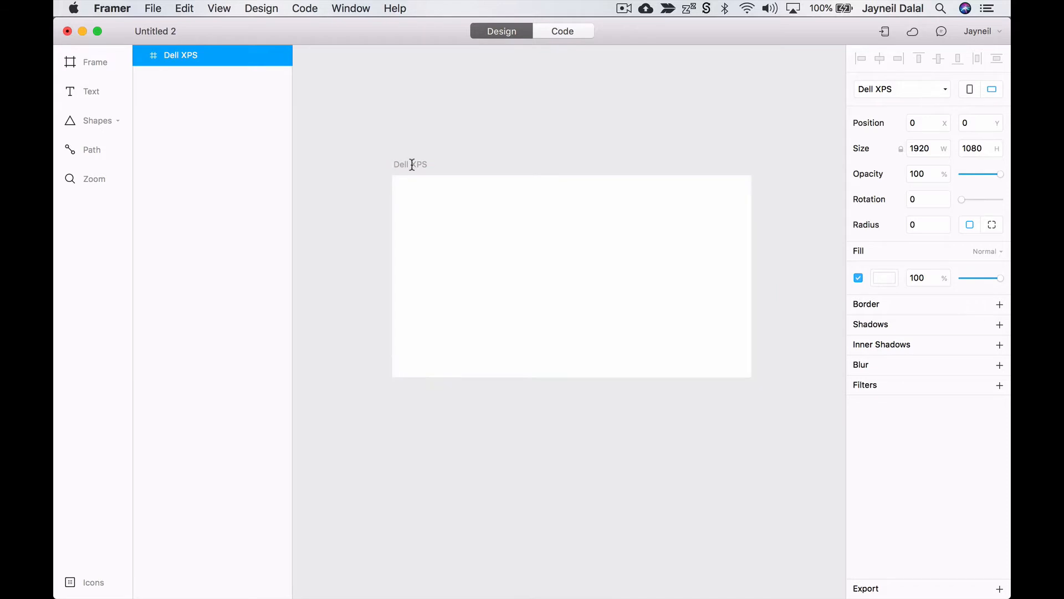
type("FAQ Page")
left_click(351, 208)
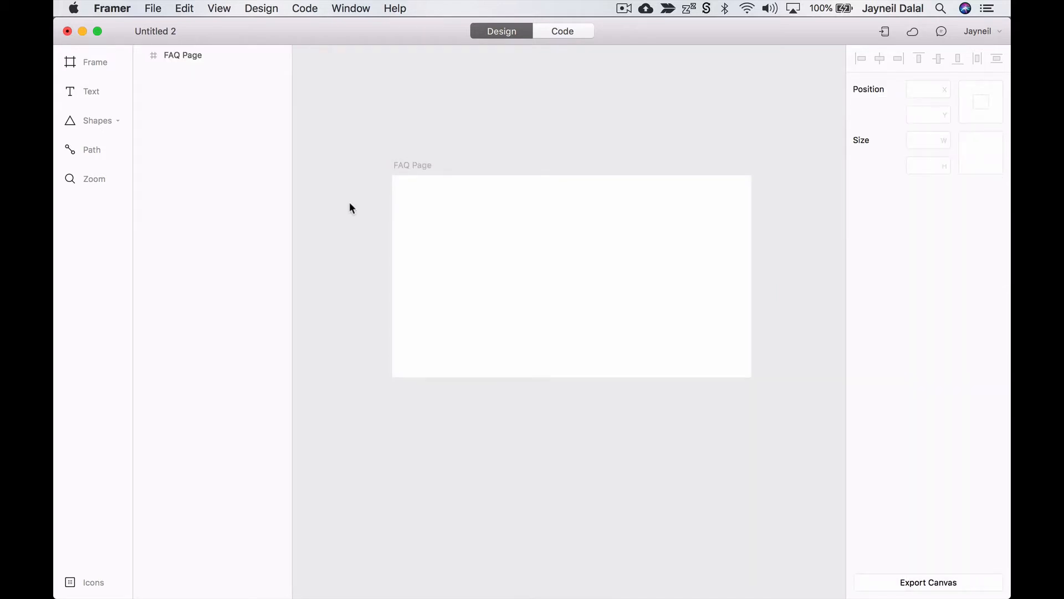
- Save the document to the Desktop as Cointracker_faq_redesign.framer
left_click(153, 8)
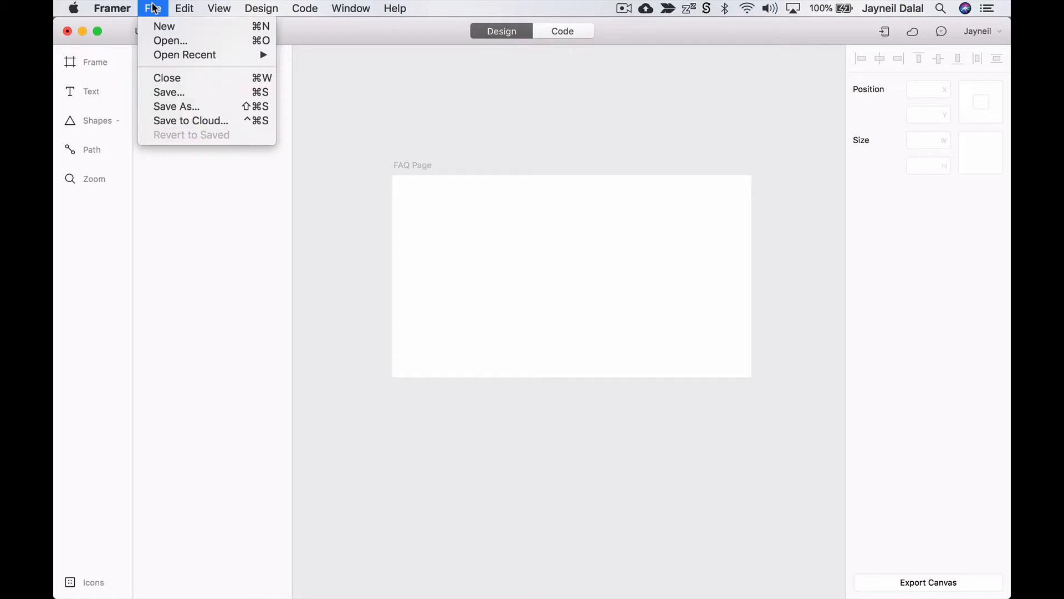
left_click(175, 96)
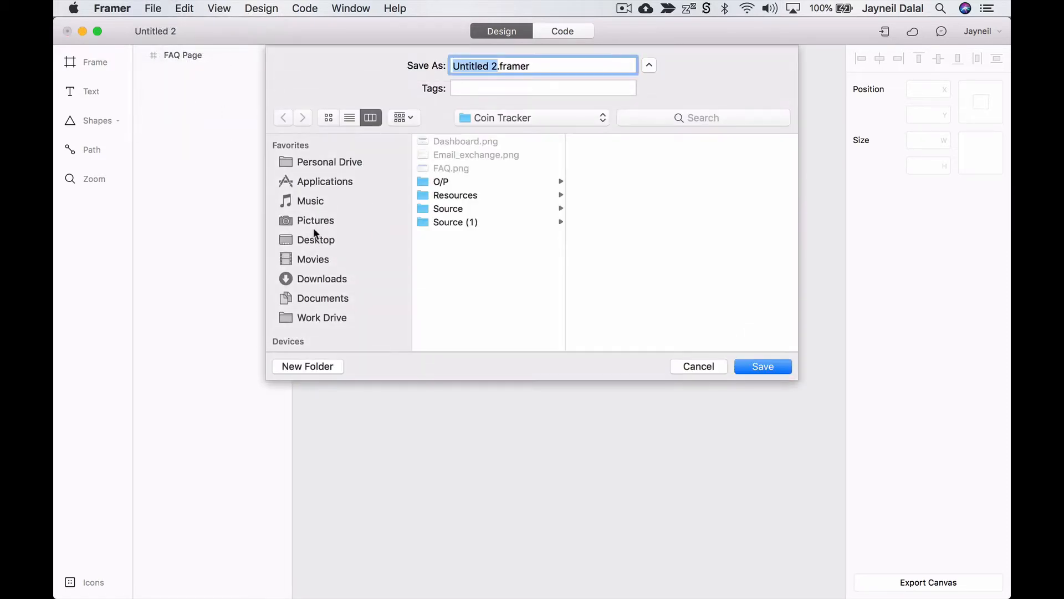
left_click(314, 237)
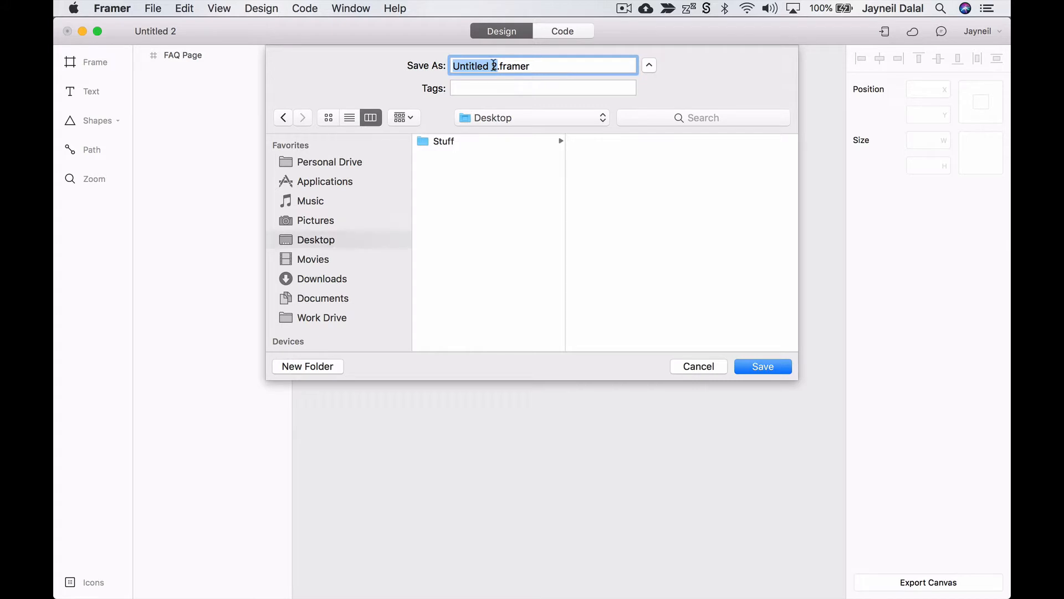
key("BackSpace")
type("Cointracke")
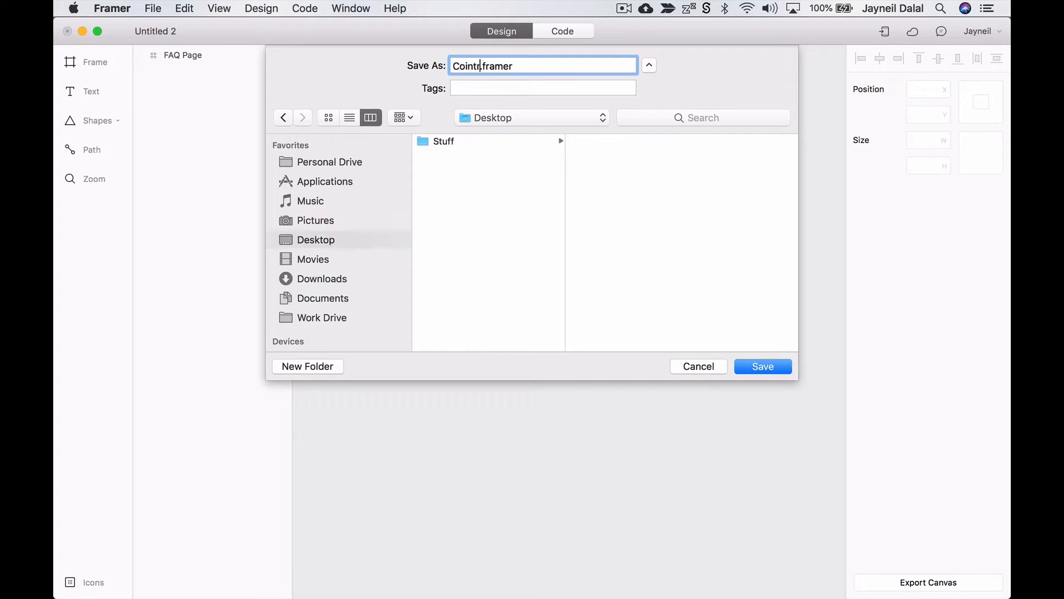
type("r_fa")
type("q_redesign")
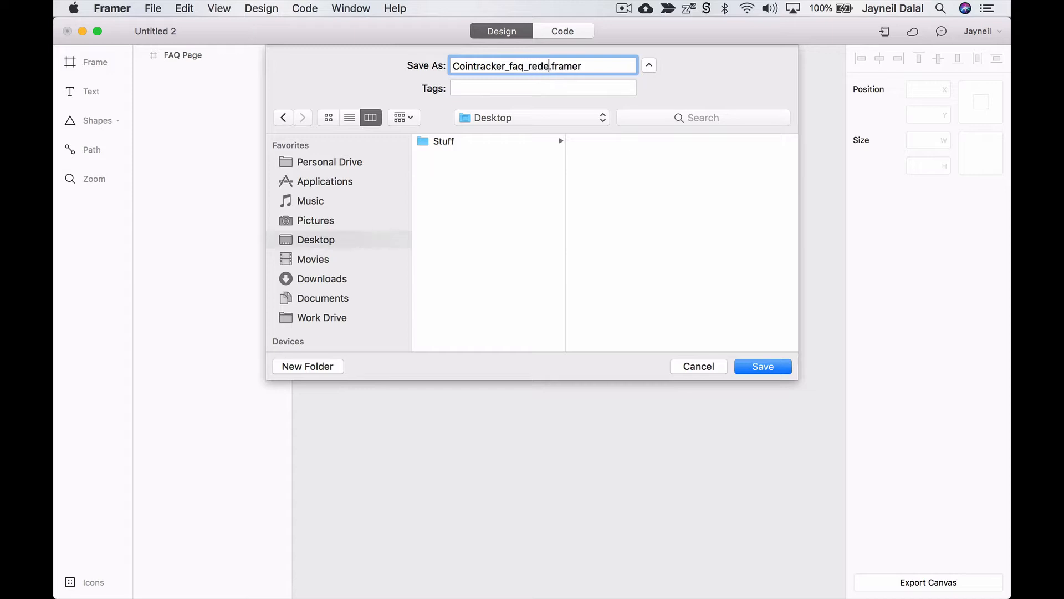
key("Return")
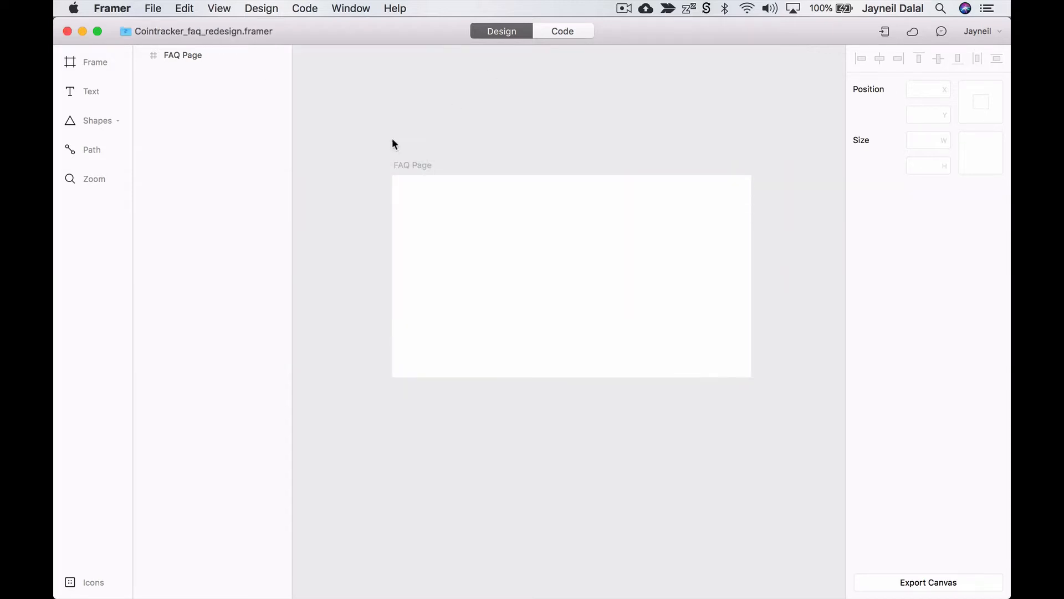
- Draw a 1920 × 500 rectangle spanning the full width of the FAQ Page frame from its upper edge
scroll(359, 158, "right", 2)
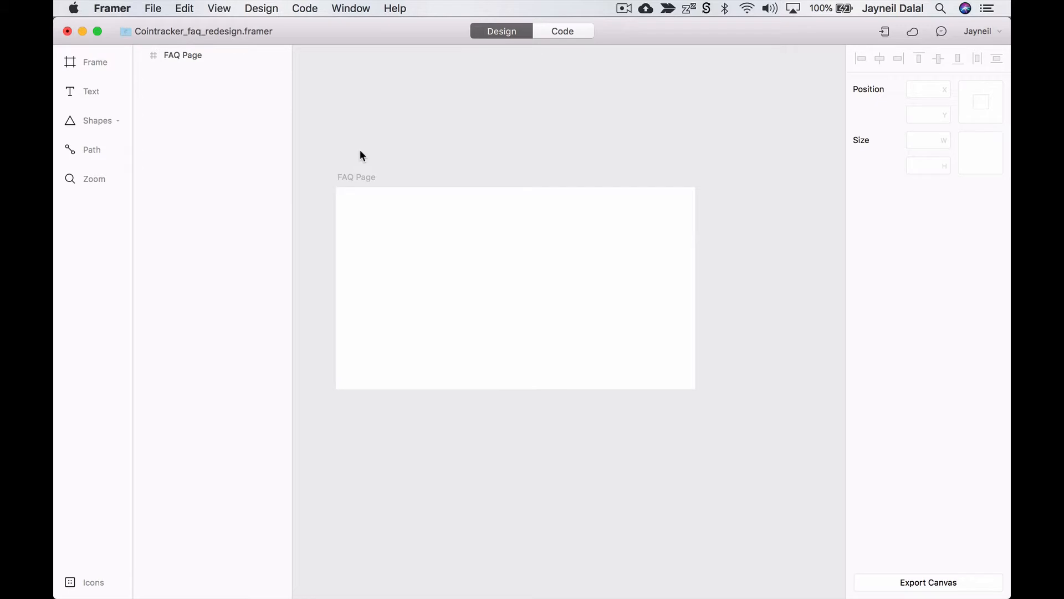
left_click(115, 120)
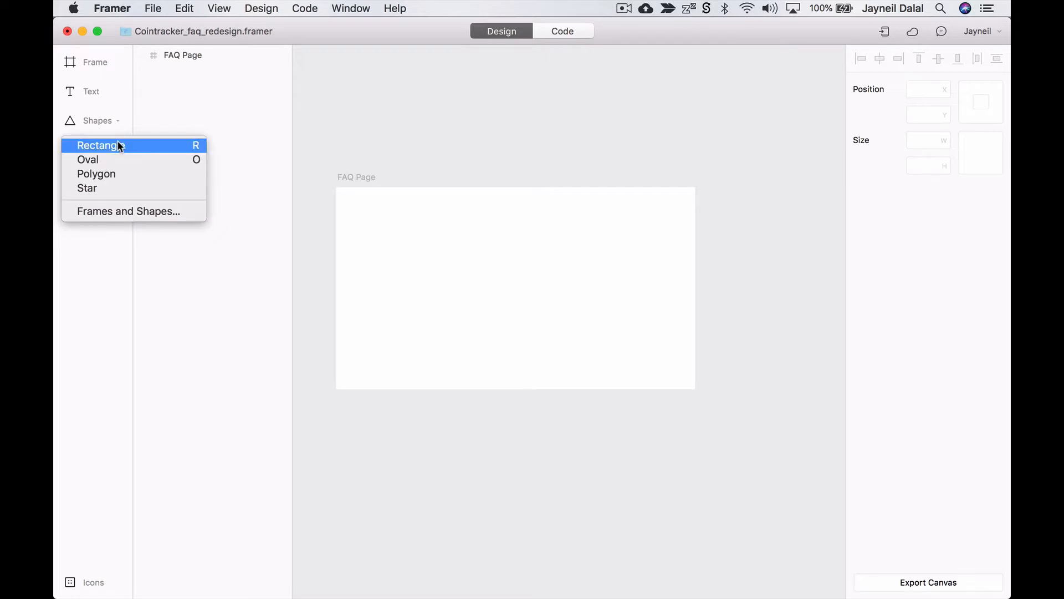
left_click(119, 143)
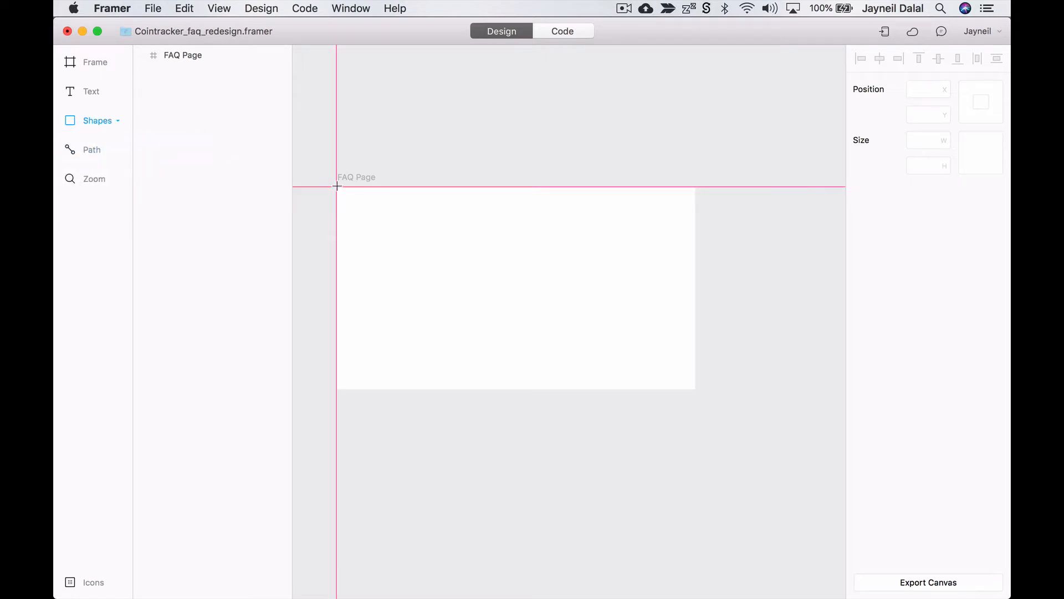
left_click_drag(336, 189, 697, 281)
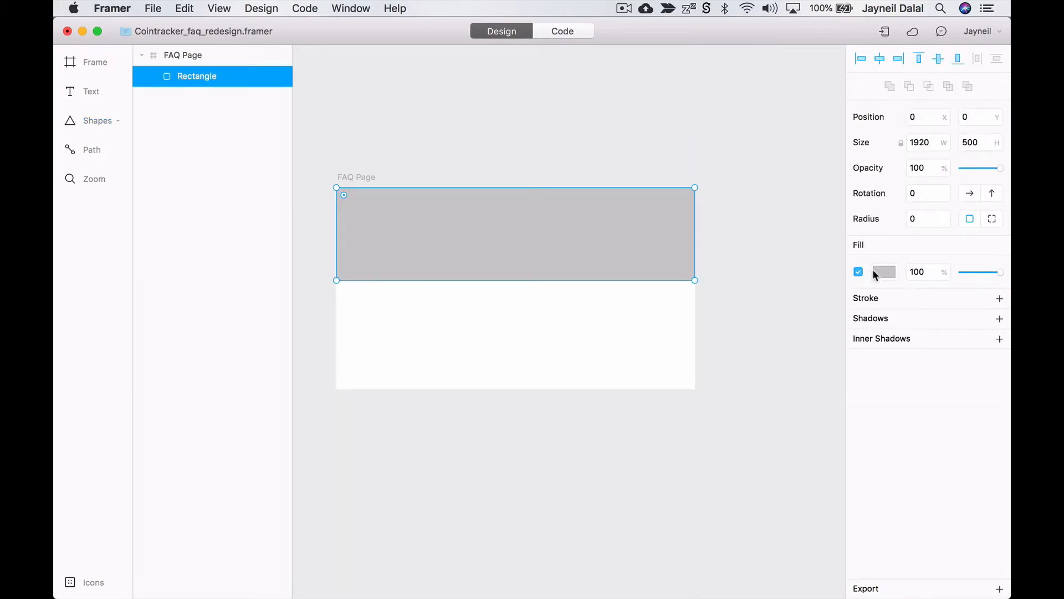
- Fill the header rectangle with the saved solid blue, #0089FC
left_click(884, 272)
left_click(859, 529)
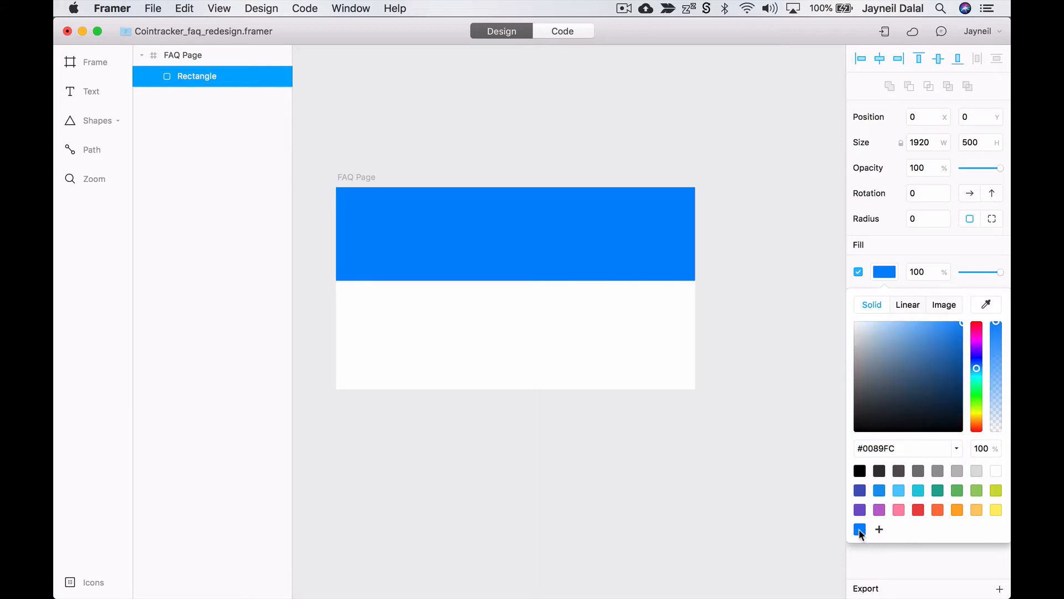
left_click(752, 220)
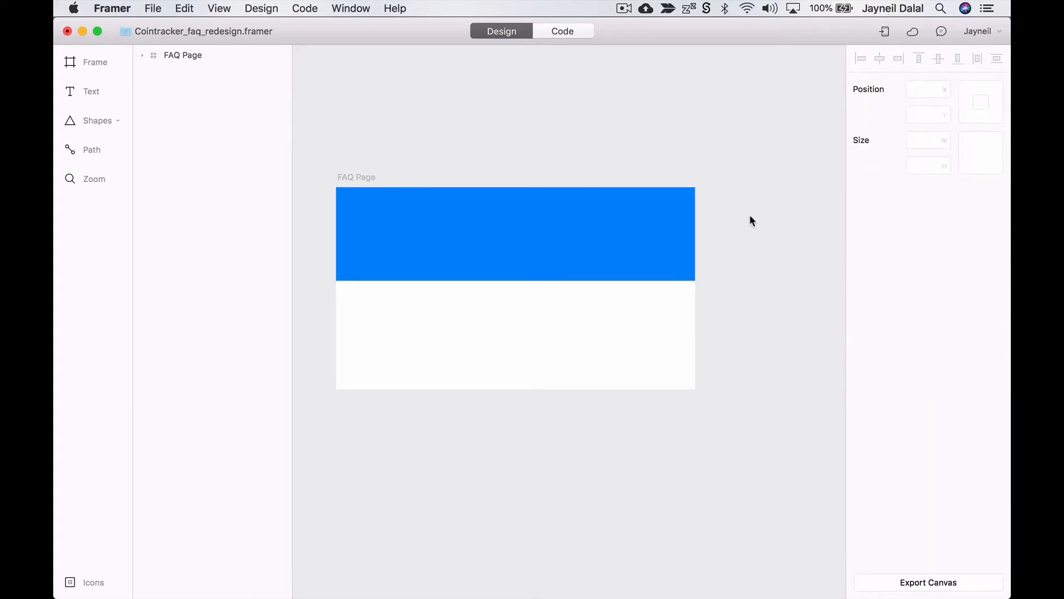
- Draw a second rectangle of about 1592 × 156 inside the blue header for the search bar
left_click(141, 55)
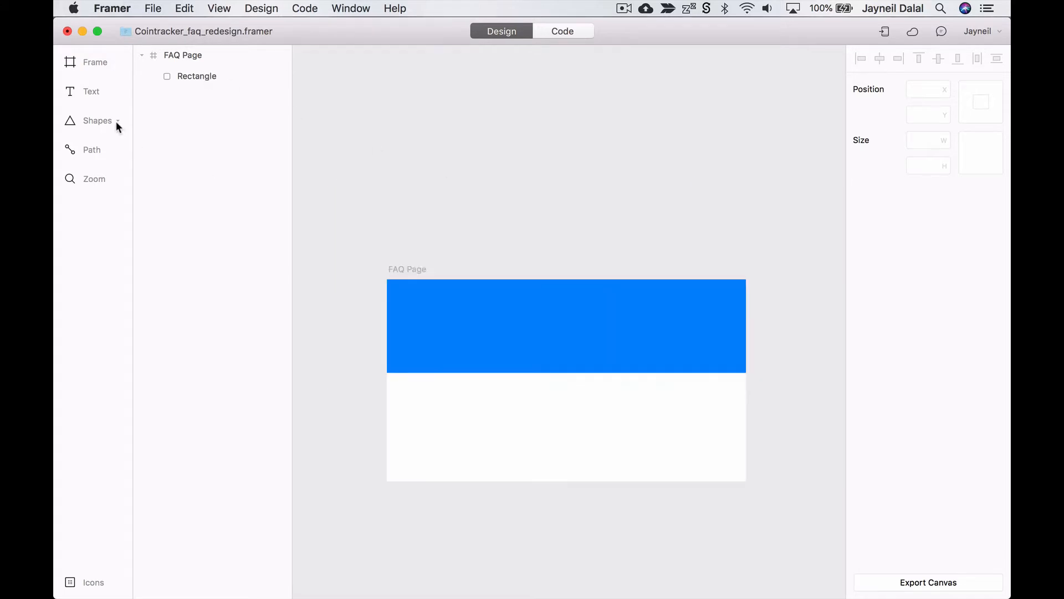
left_click(116, 125)
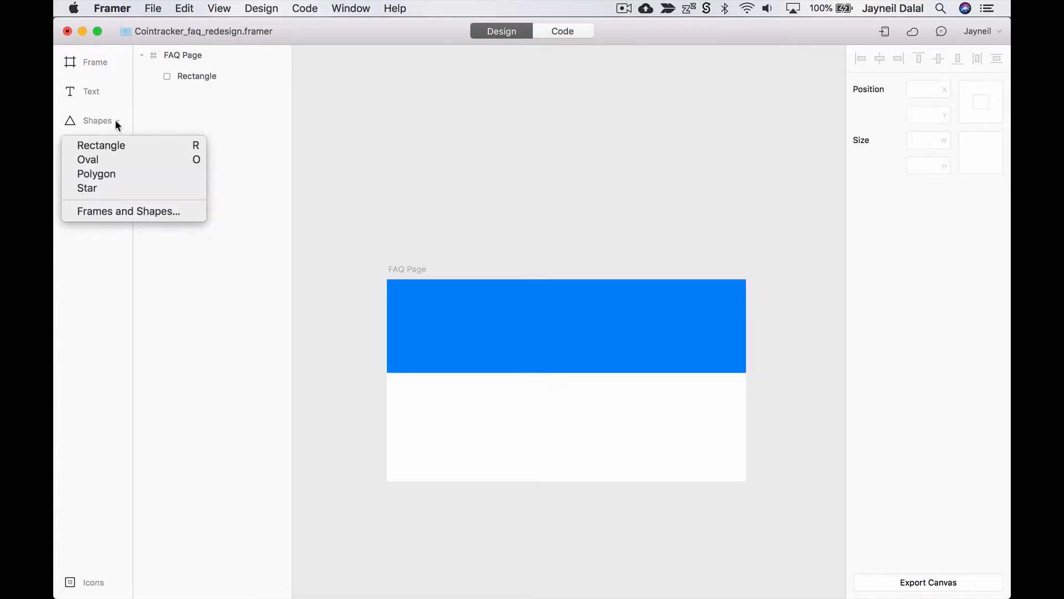
left_click(116, 144)
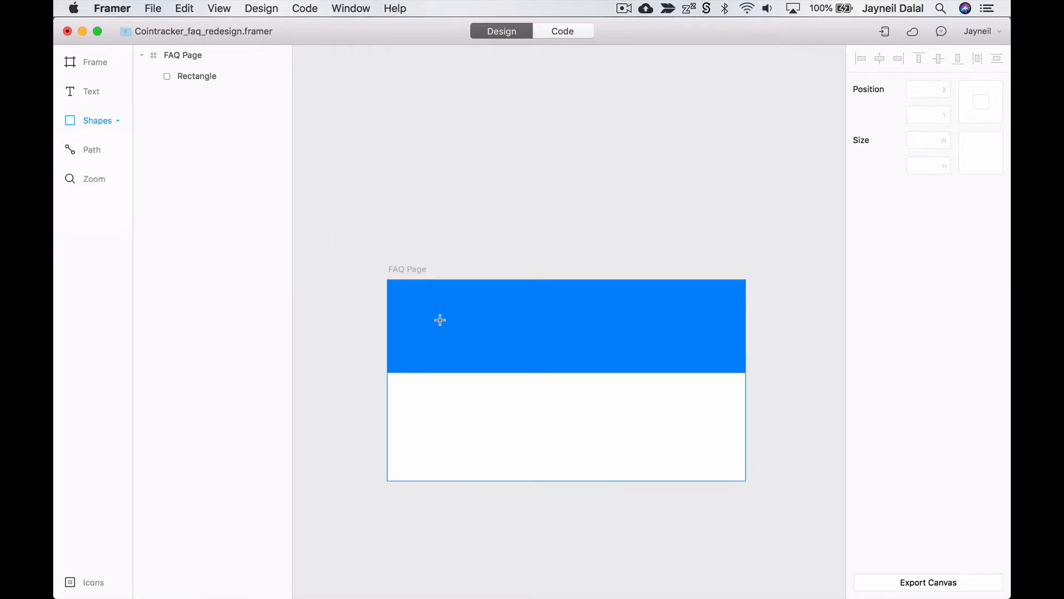
left_click_drag(417, 312, 713, 340)
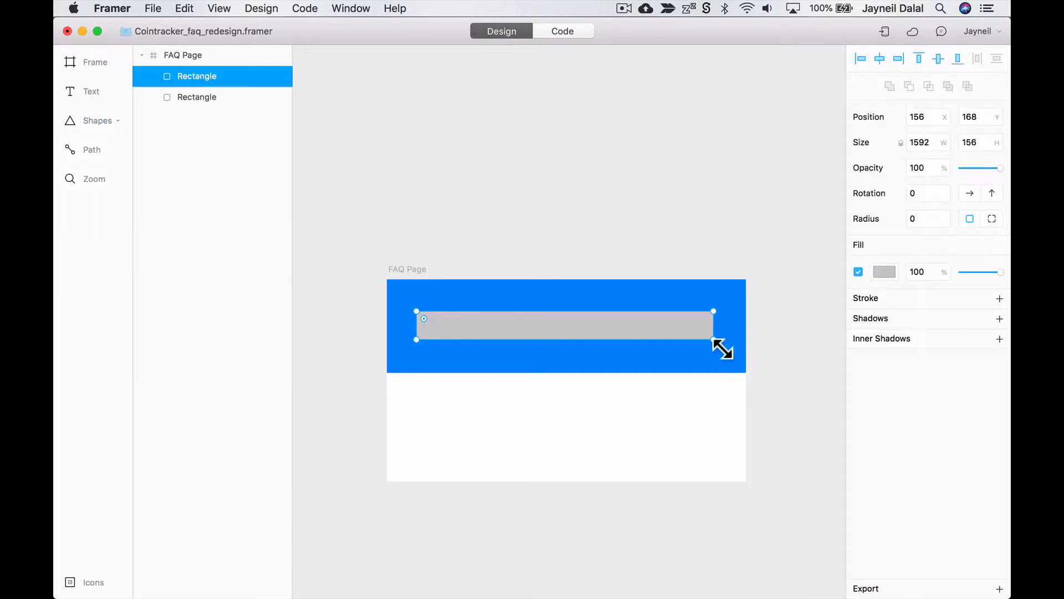
- Resize the search bar rectangle to 1380 × 120 and move it to about X 224, Y 190 within the blue header
left_click(930, 142)
type("1380")
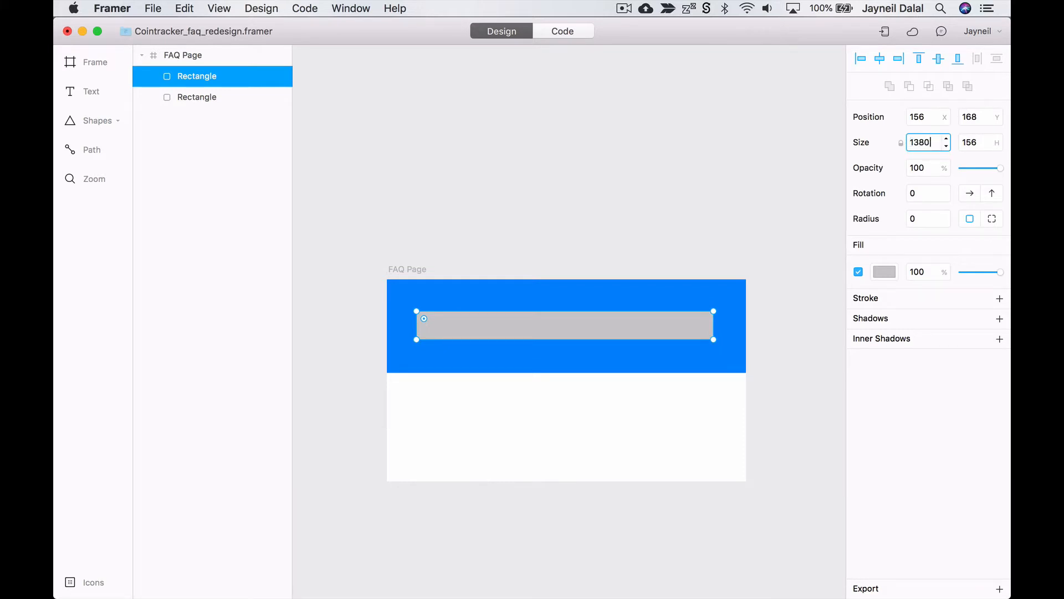
left_click(978, 142)
type("12")
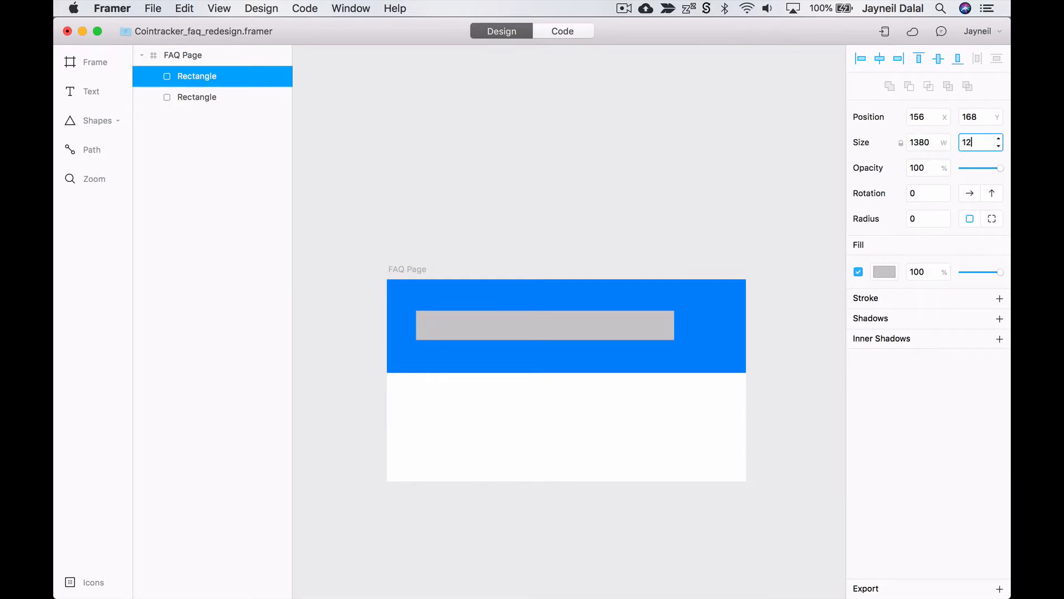
type("0")
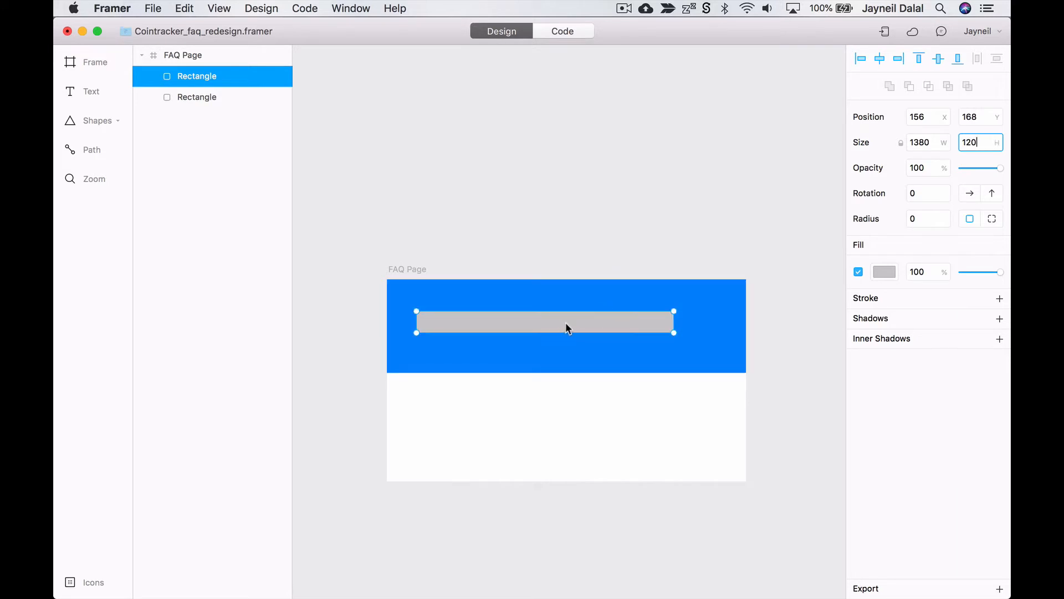
left_click_drag(566, 322, 578, 332)
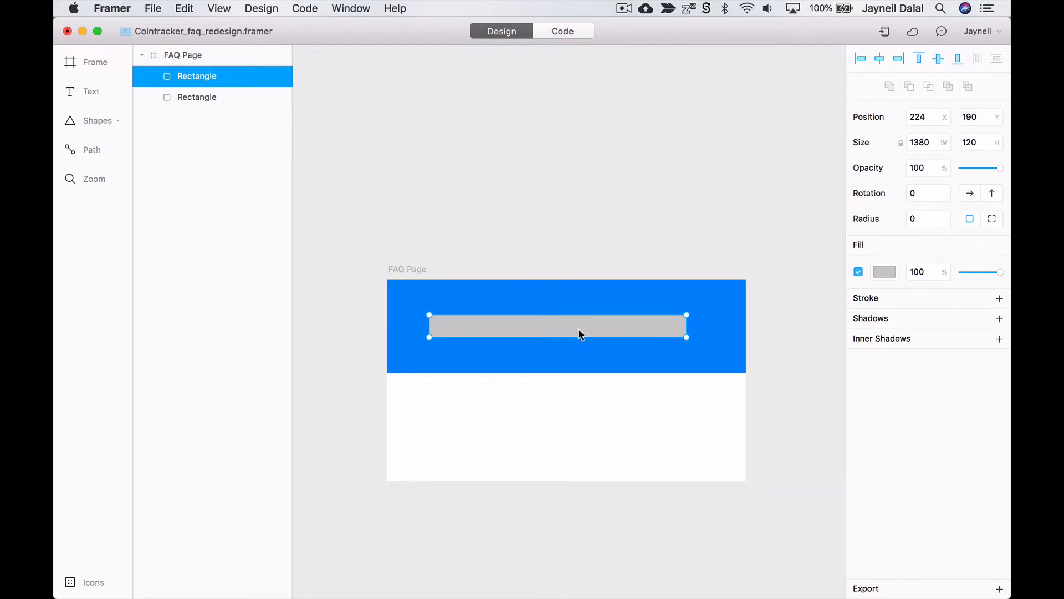
- Fill the search bar rectangle with solid white, #FFFFFF
left_click(885, 271)
left_click(997, 471)
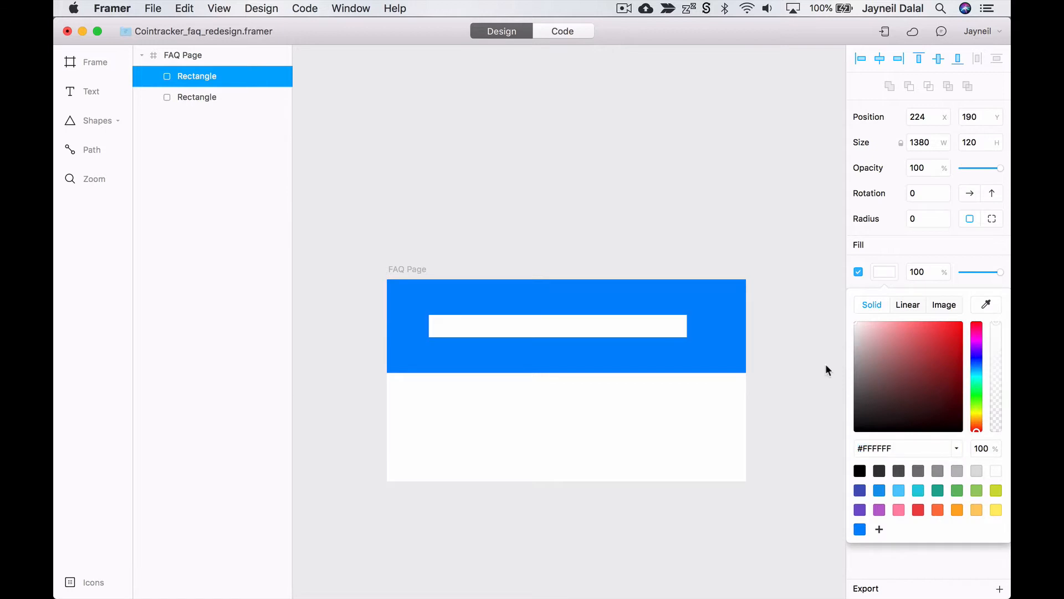
left_click(561, 178)
- Round all four corners of the white search bar to a radius of 9 by editing its corner points
scroll(476, 312, "up", 5)
scroll(476, 313, "left", 4)
scroll(476, 312, "down", 1)
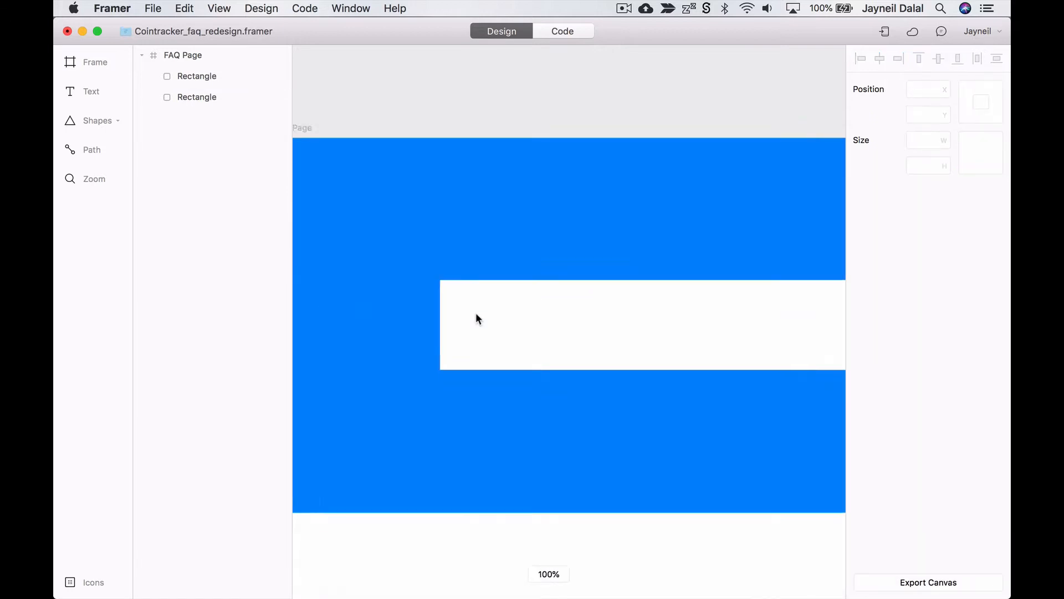
scroll(510, 287, "up", 4)
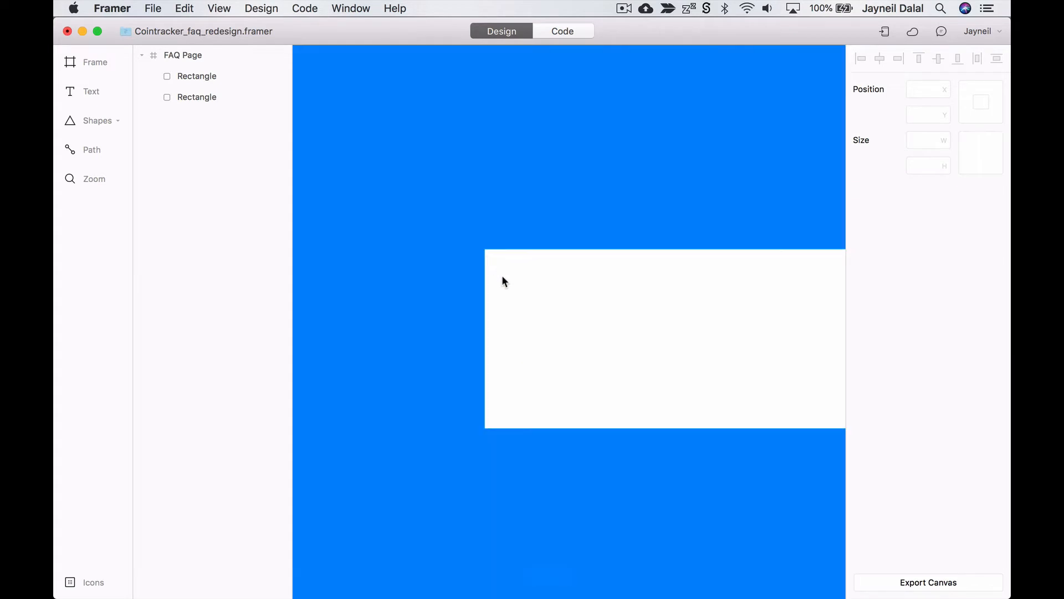
double_click(503, 282)
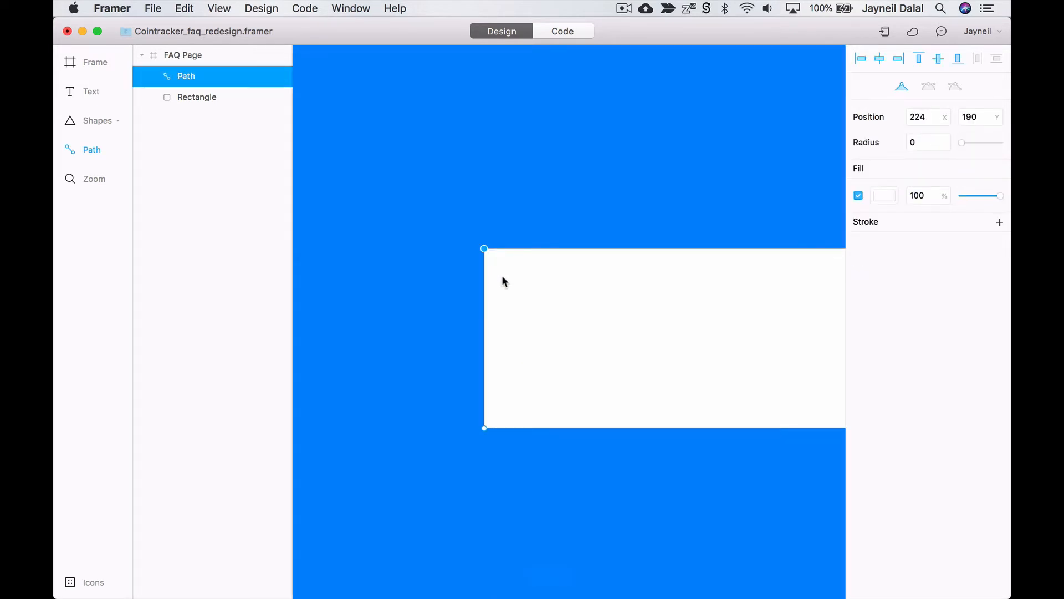
scroll(503, 280, "right", 5)
scroll(502, 280, "down", 1)
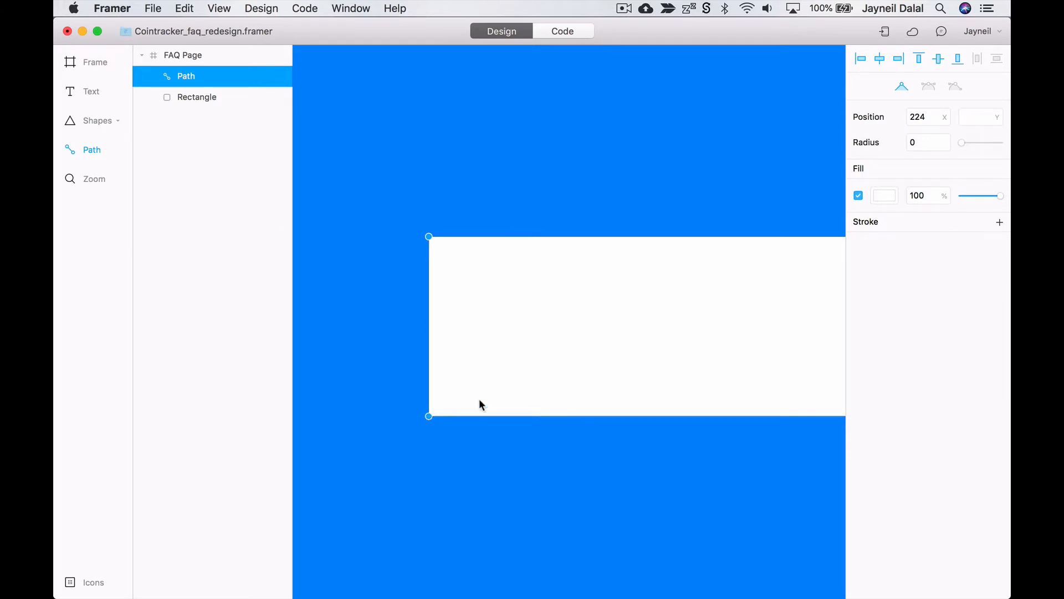
scroll(544, 379, "right", 10)
scroll(545, 380, "up", 2)
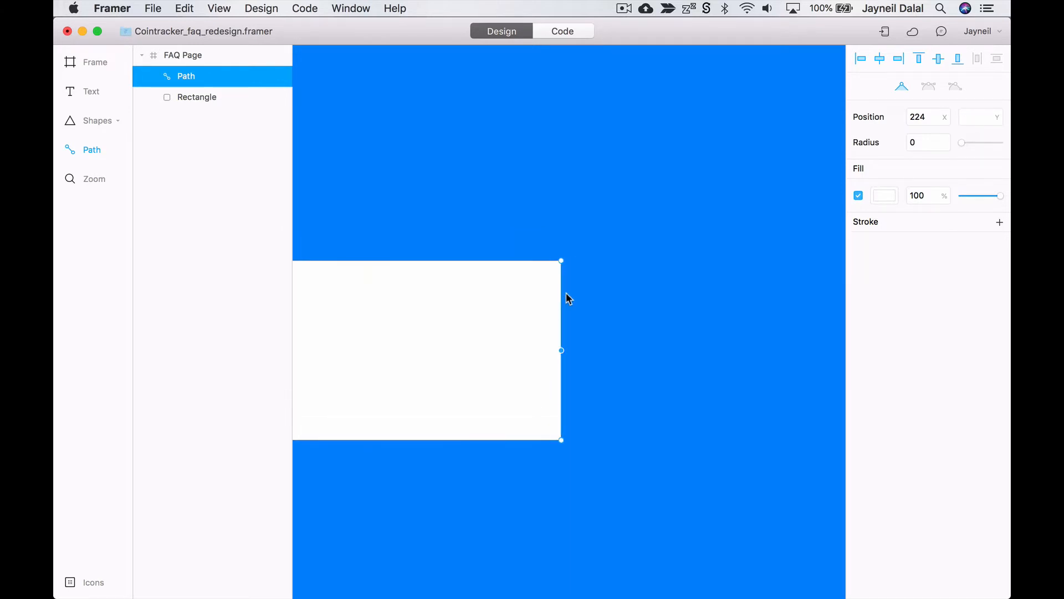
left_click(561, 260, "shift")
left_click(561, 440, "shift")
left_click(924, 142)
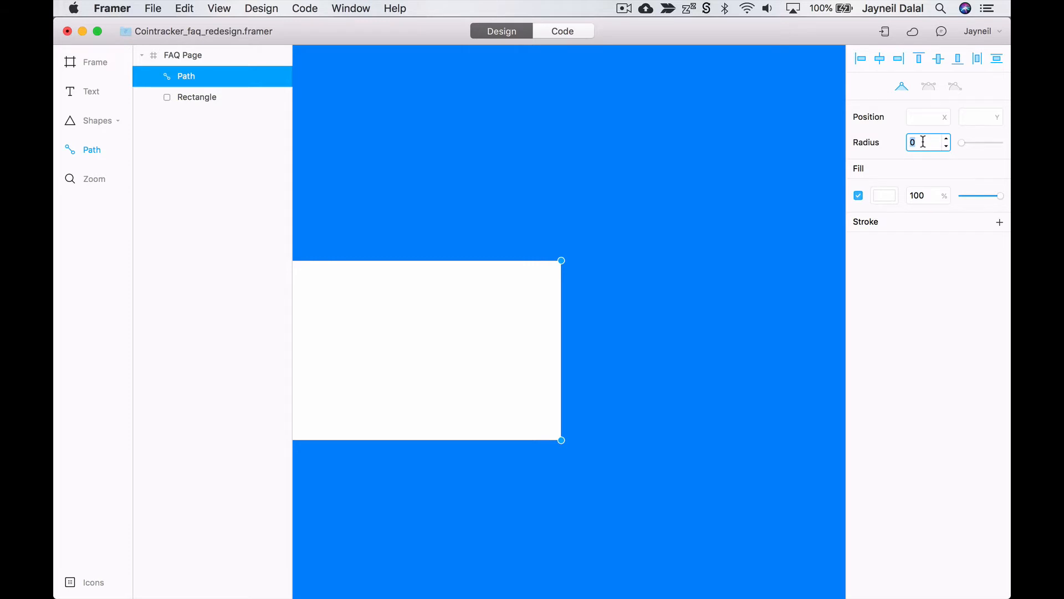
key("BackSpace")
type("9")
key("Return")
left_click(649, 369)
left_click(646, 371)
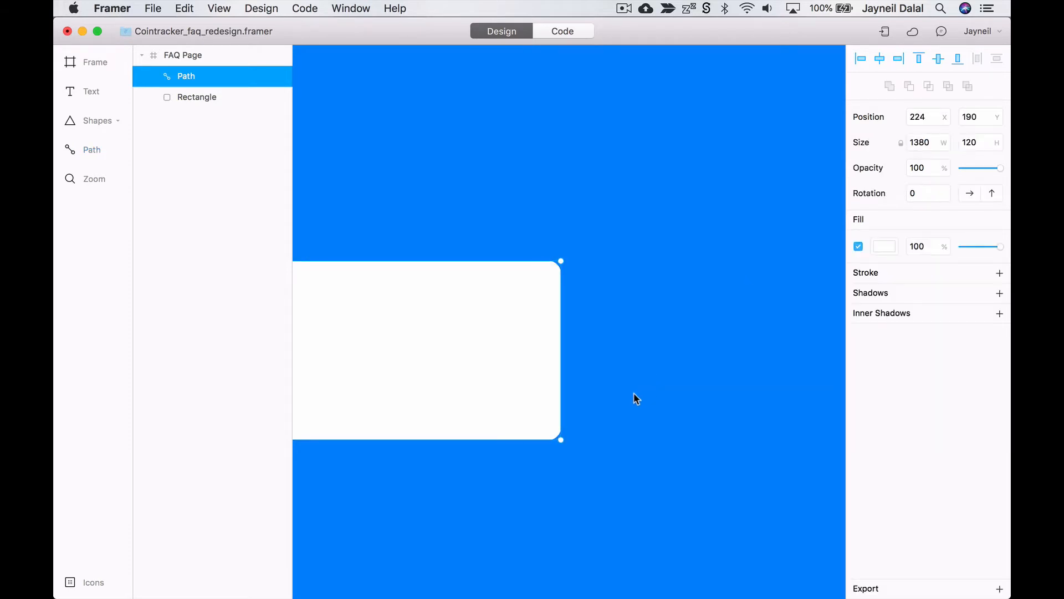
left_click(631, 398)
- Draw a circle of about 192 × 192 at about X 260, Y 672 in the white area below the header
scroll(628, 413, "down", 5)
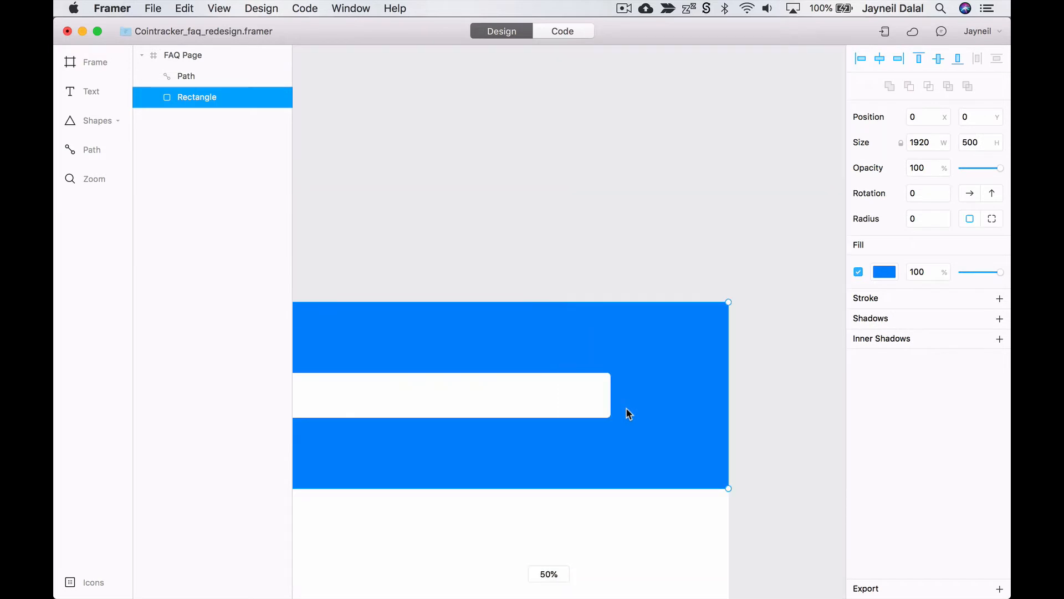
scroll(628, 413, "down", 2)
scroll(628, 413, "left", 6)
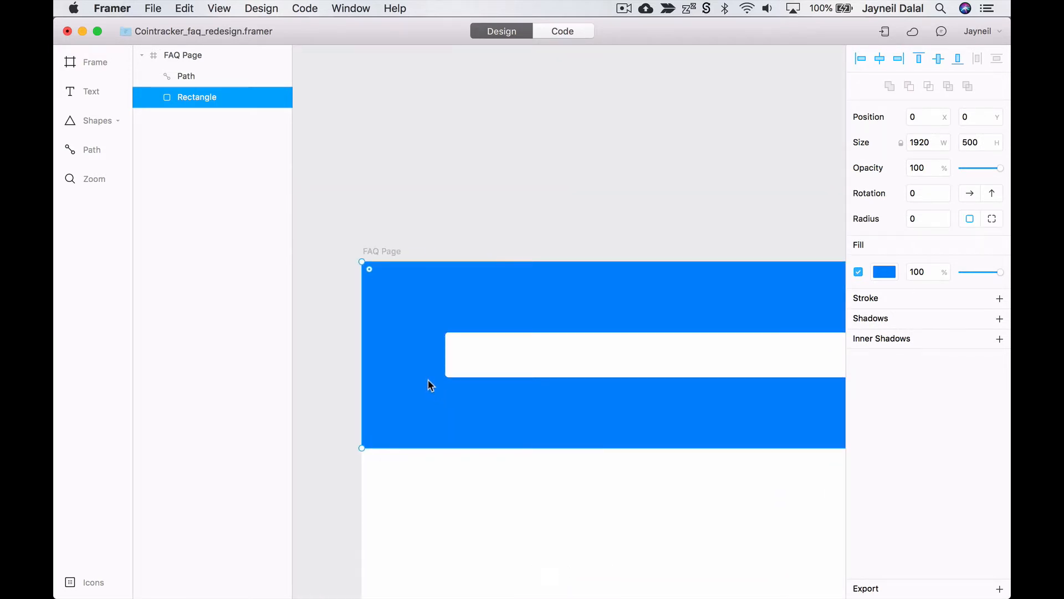
scroll(428, 381, "up", 1)
key("super+minus")
left_click(560, 198)
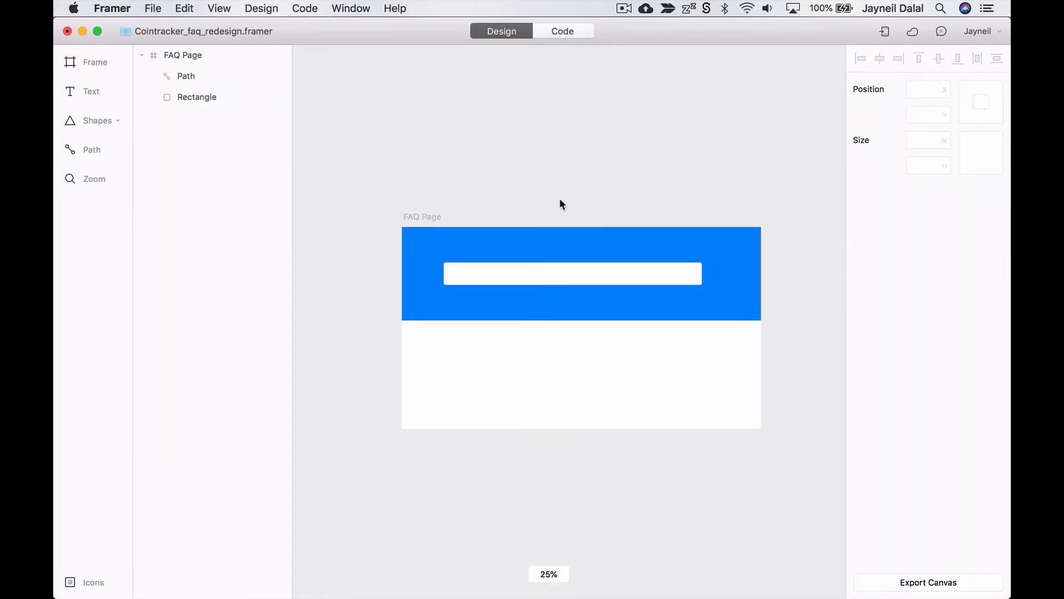
scroll(560, 204, "right", 3)
scroll(560, 204, "up", 1)
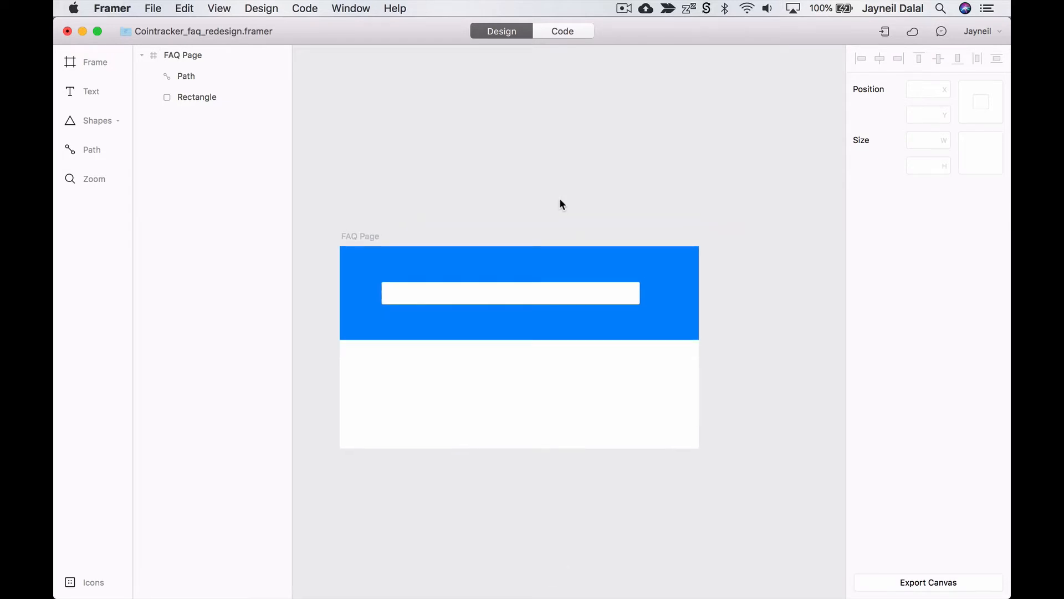
scroll(559, 199, "down", 3)
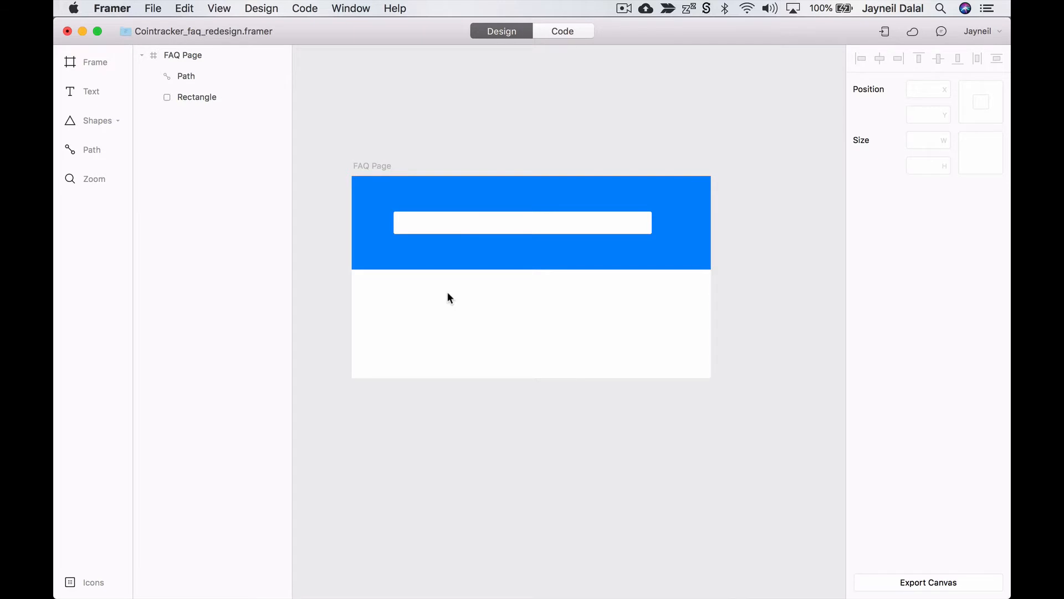
left_click(111, 120)
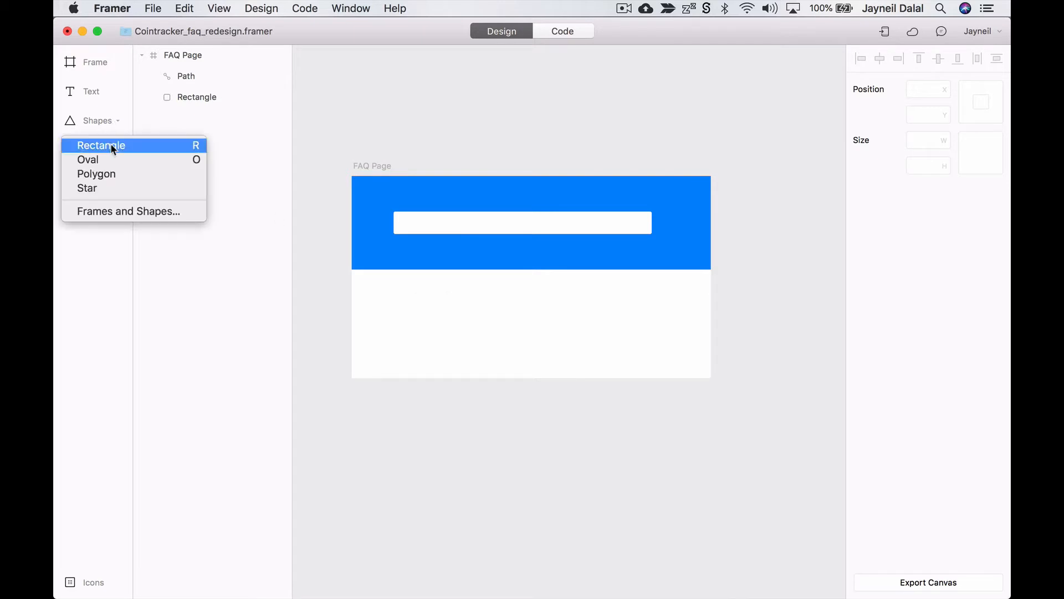
left_click(109, 159)
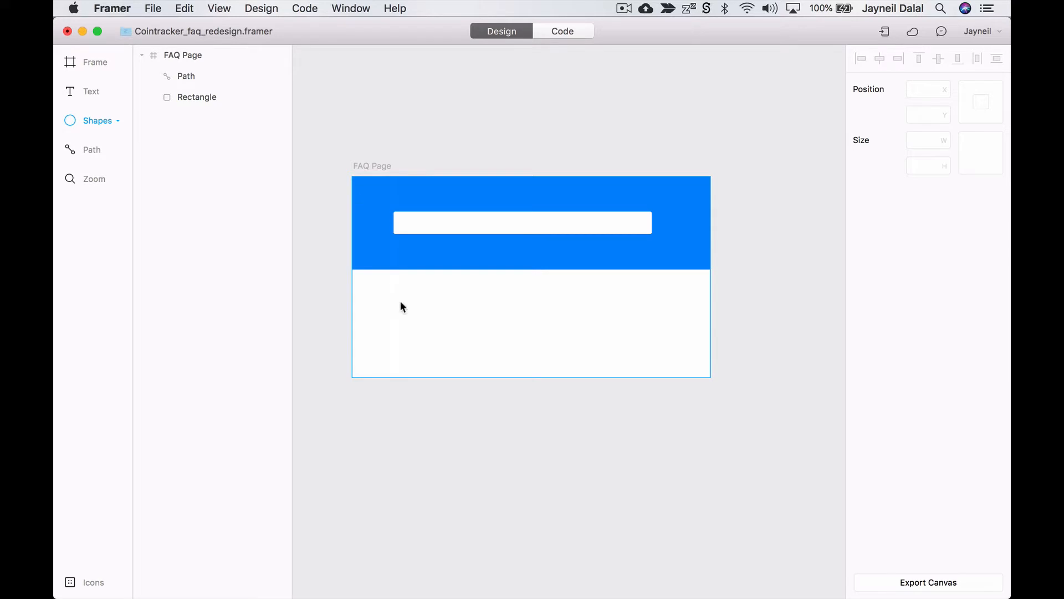
left_click_drag(400, 301, 446, 342)
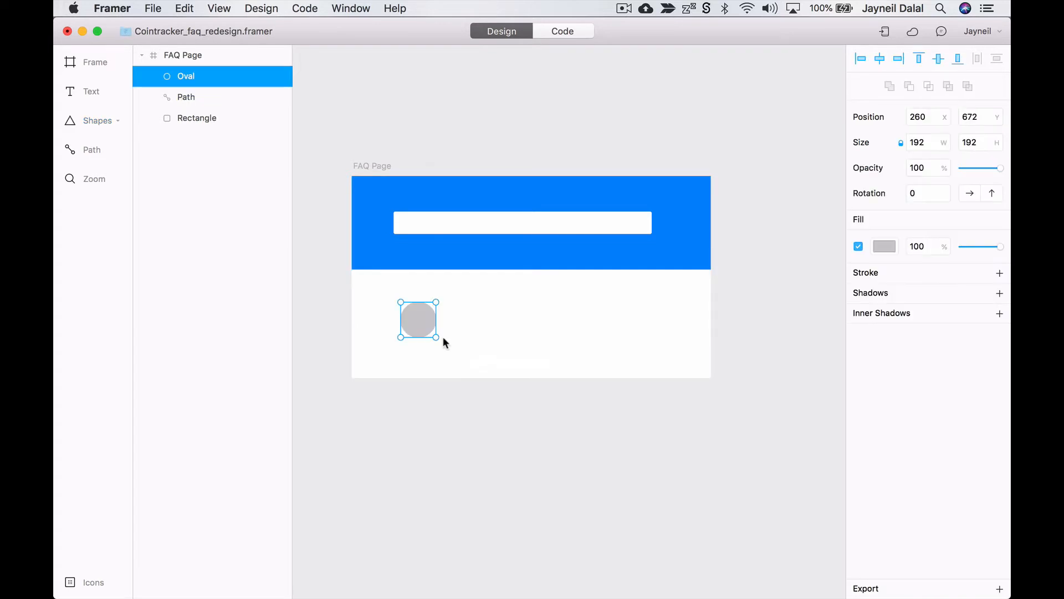
- Turn off the circle's fill and give it a solid black #000000 stroke with a width of 3
left_click(859, 247)
left_click(876, 271)
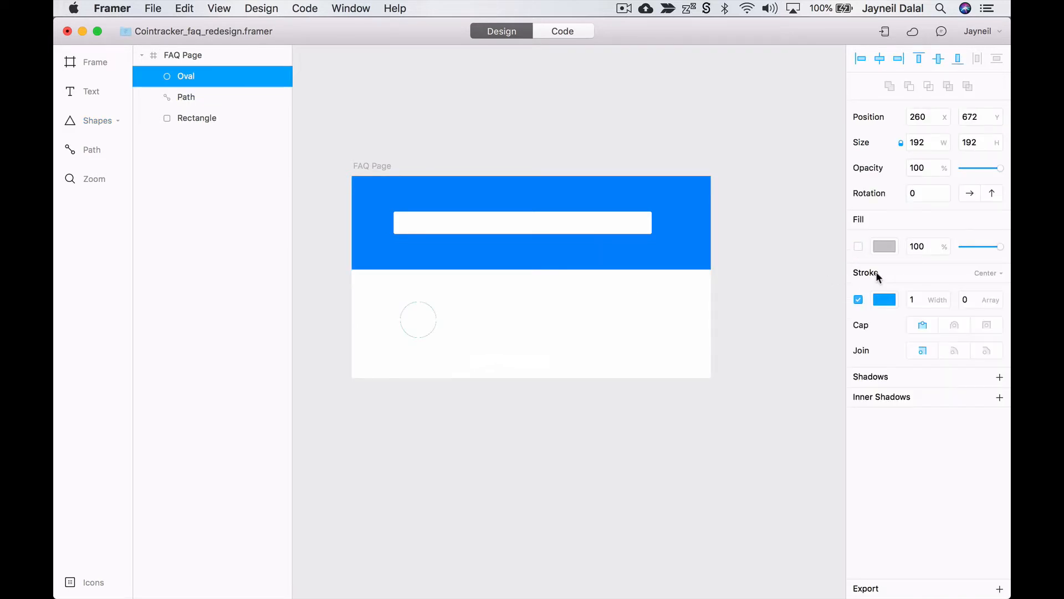
left_click(885, 300)
left_click(860, 498)
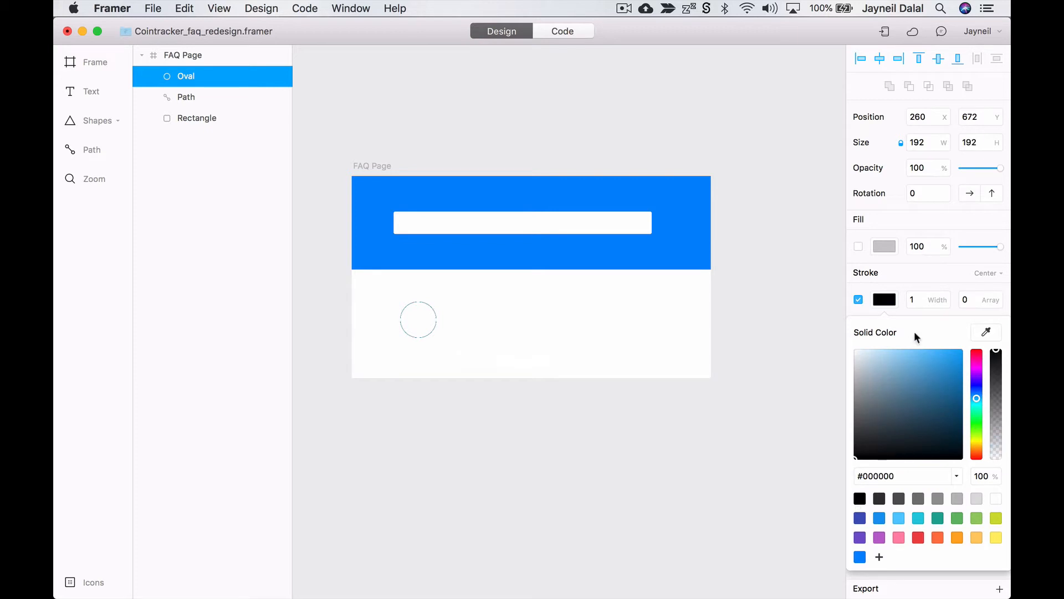
left_click(916, 300)
left_click(916, 299)
type("3")
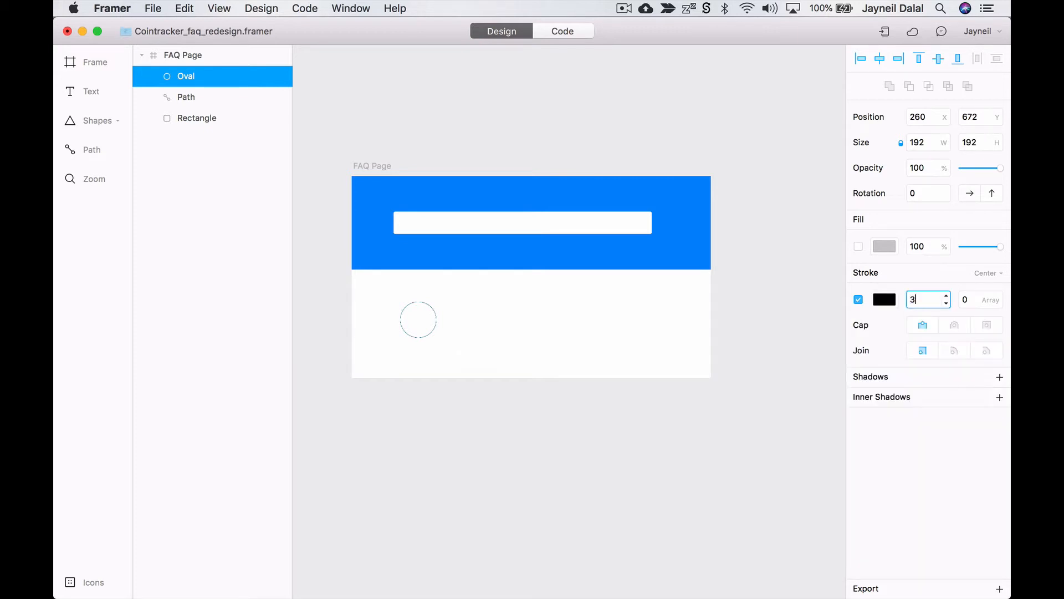
left_click(534, 325)
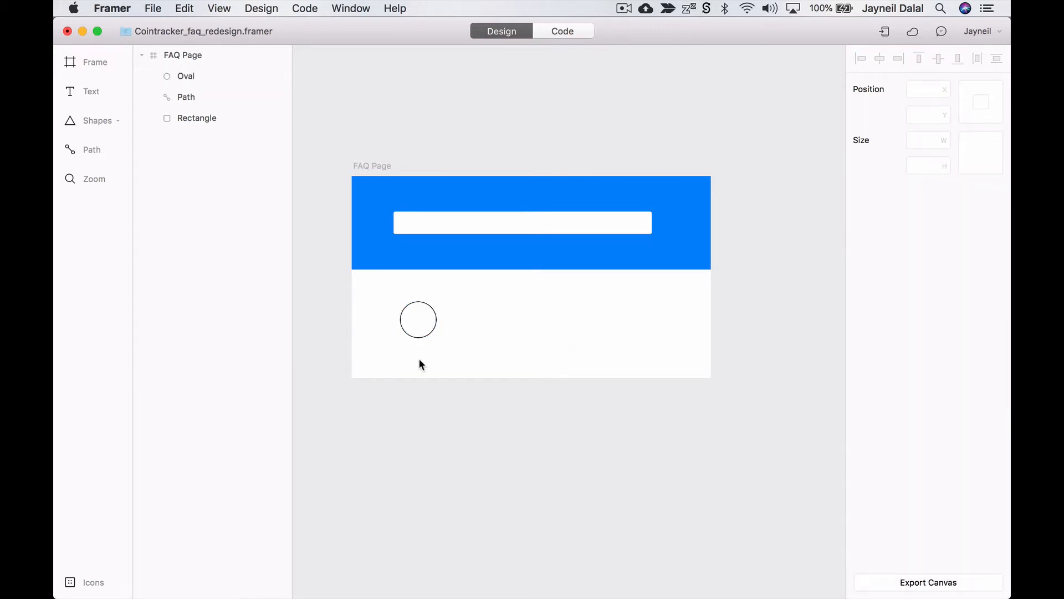
- Draw a straight path for the magnifying glass handle from the circle's lower-right edge, about X 437, Y 817, diagonally down and outward
key("super+plus")
key("super+plus")
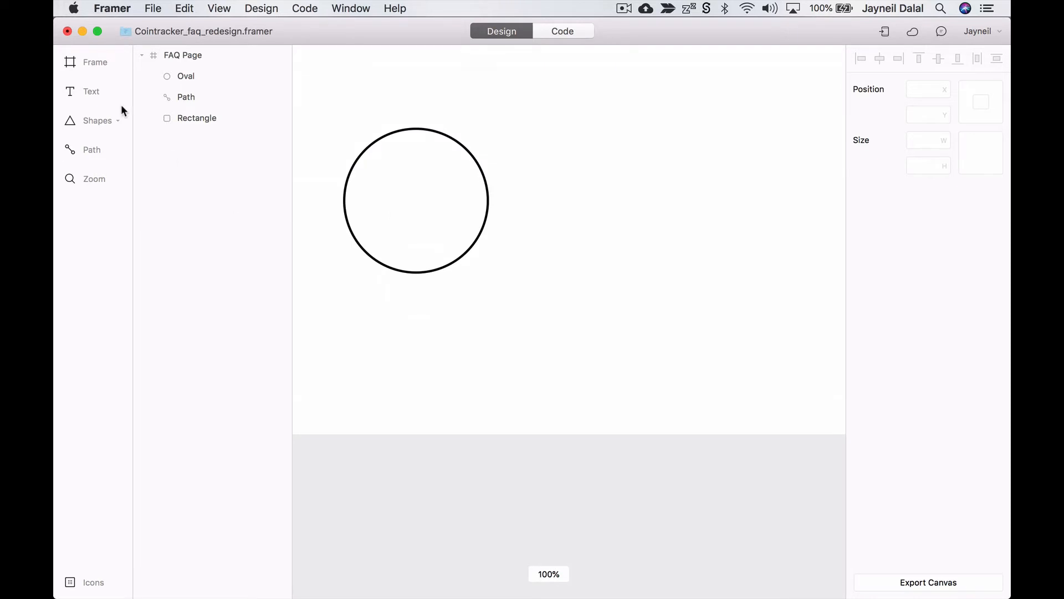
left_click(111, 120)
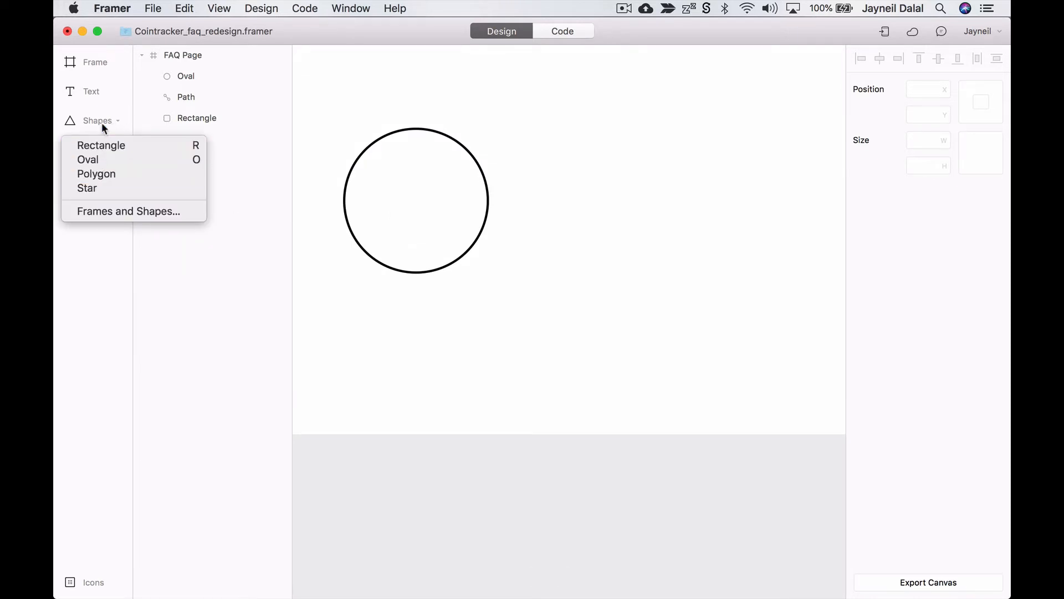
left_click(102, 122)
left_click(87, 150)
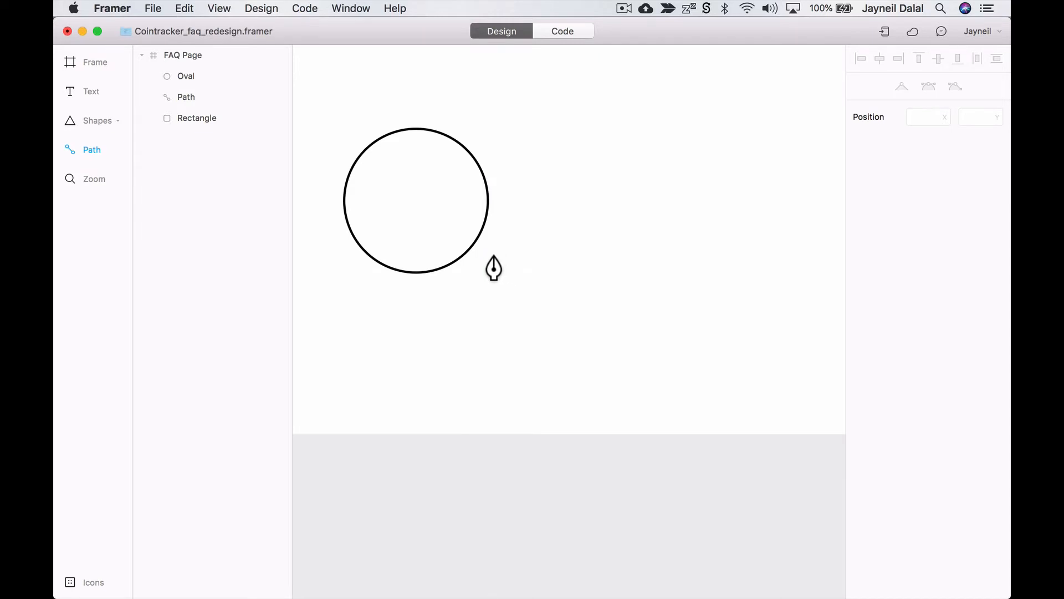
left_click(477, 237)
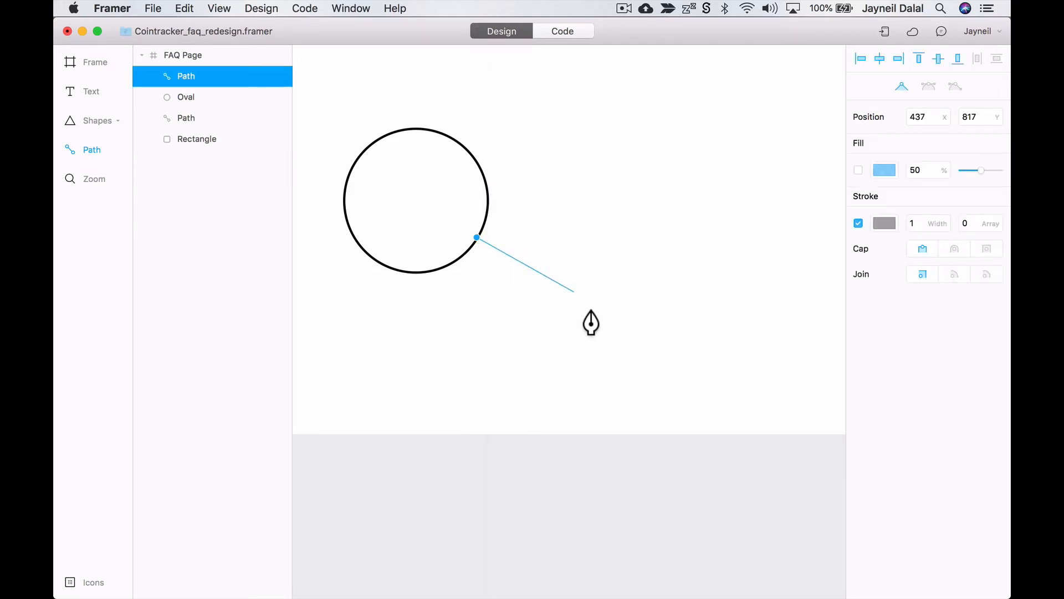
left_click(573, 292)
key("Escape")
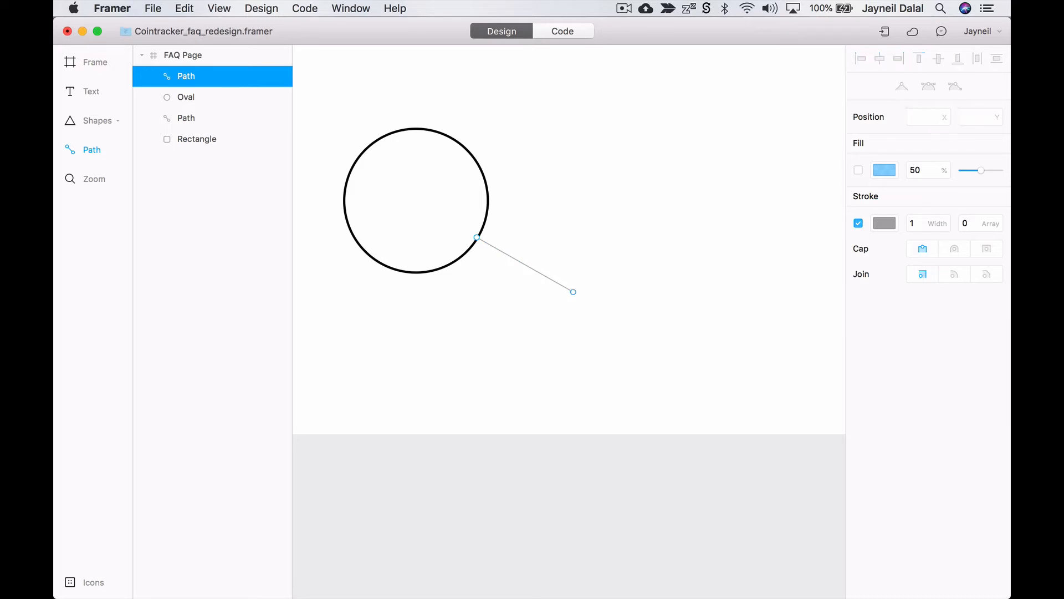
- Set the handle line's stroke width to 3 and its colour to black, #000000
left_click(532, 268)
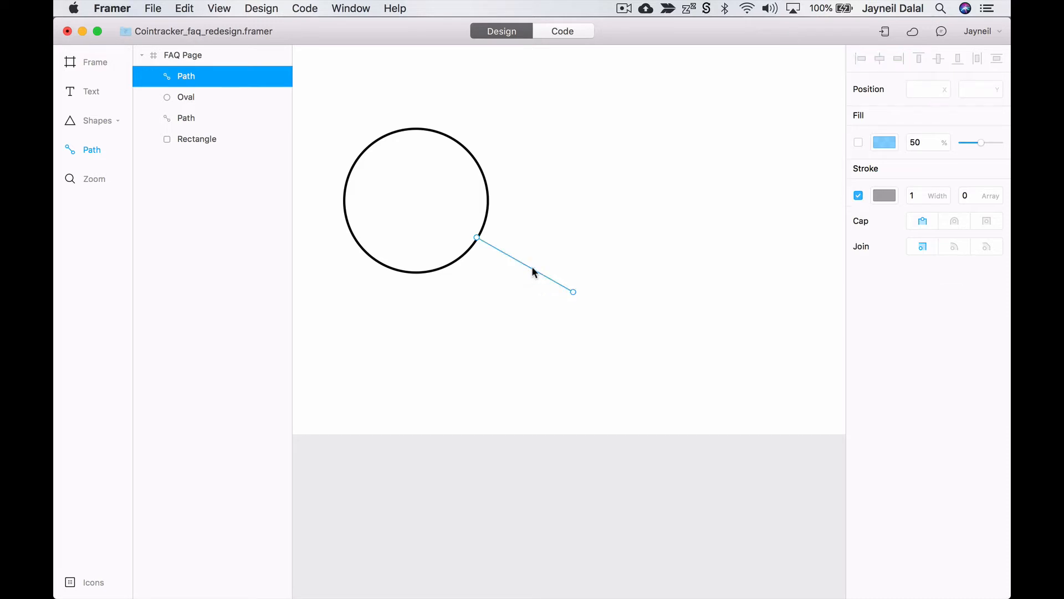
left_click(922, 195)
type("3")
key("Return")
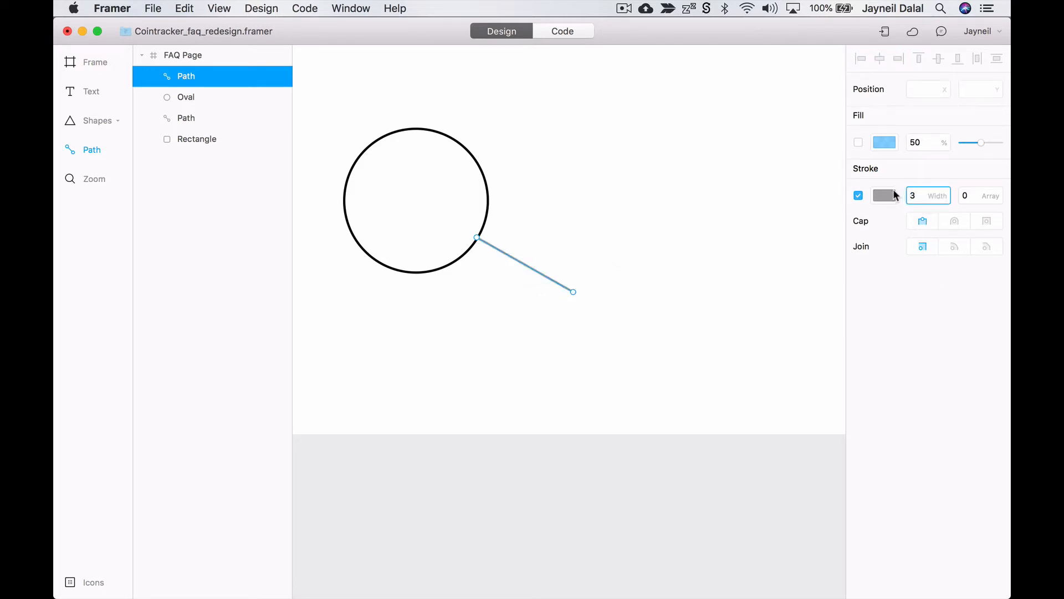
left_click(887, 195)
left_click(867, 393)
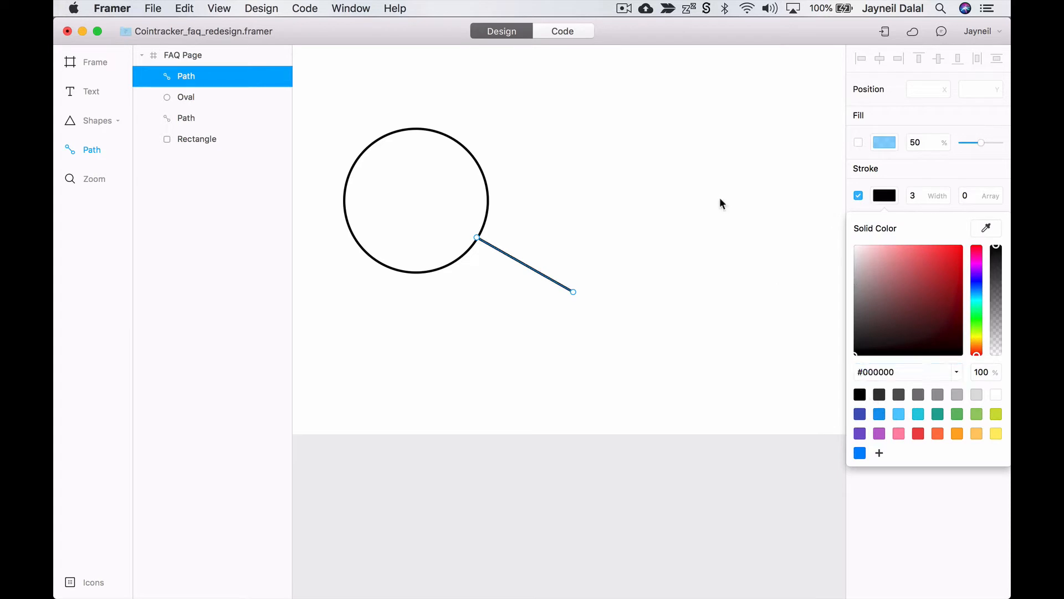
key("Escape")
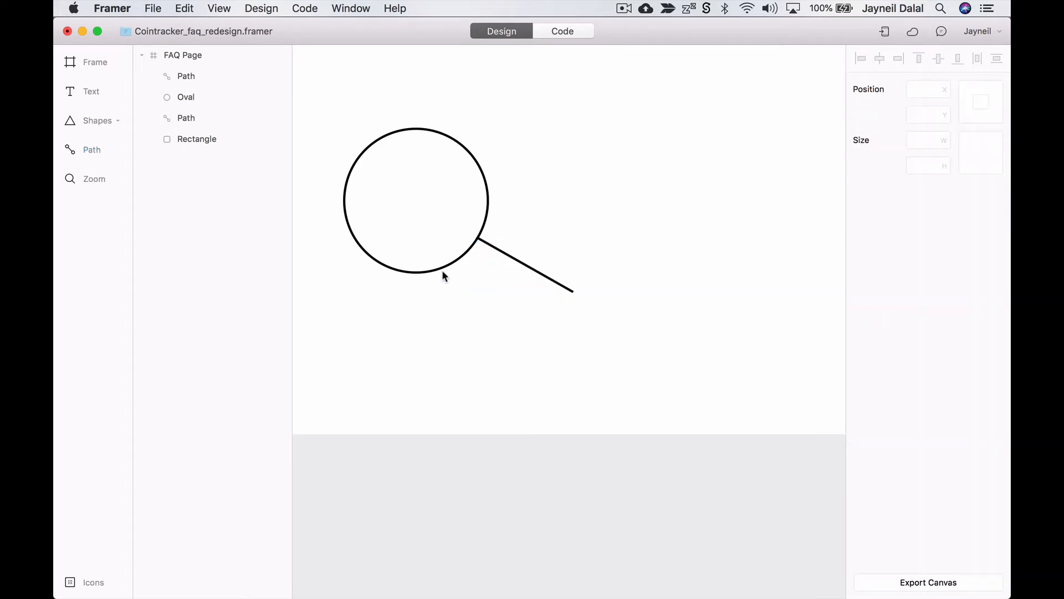
- Join the circle and the handle line into a single magnifying glass shape
left_click(443, 271)
left_click(531, 270, "shift")
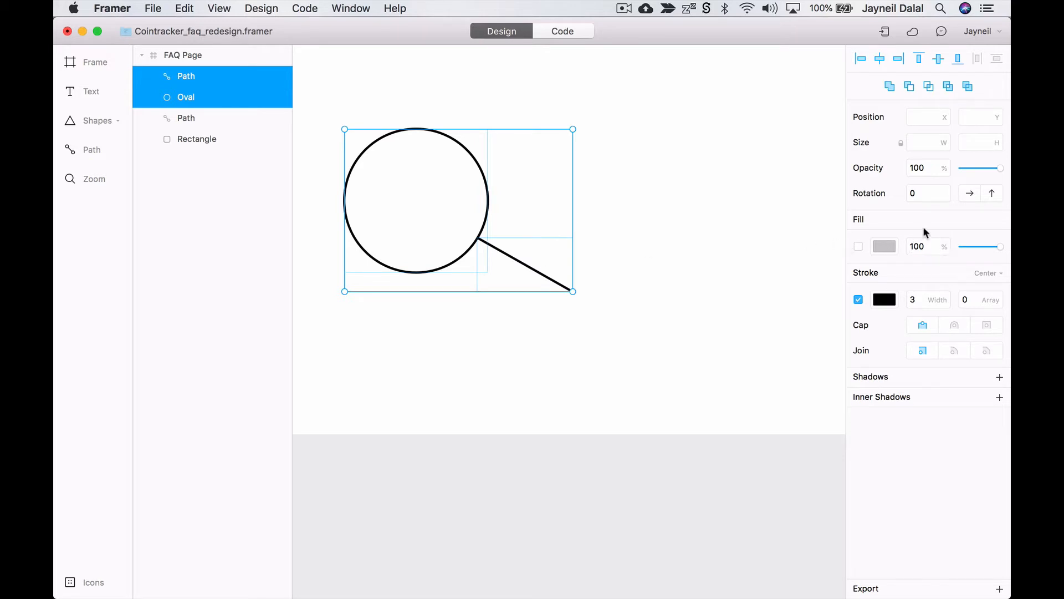
left_click(968, 87)
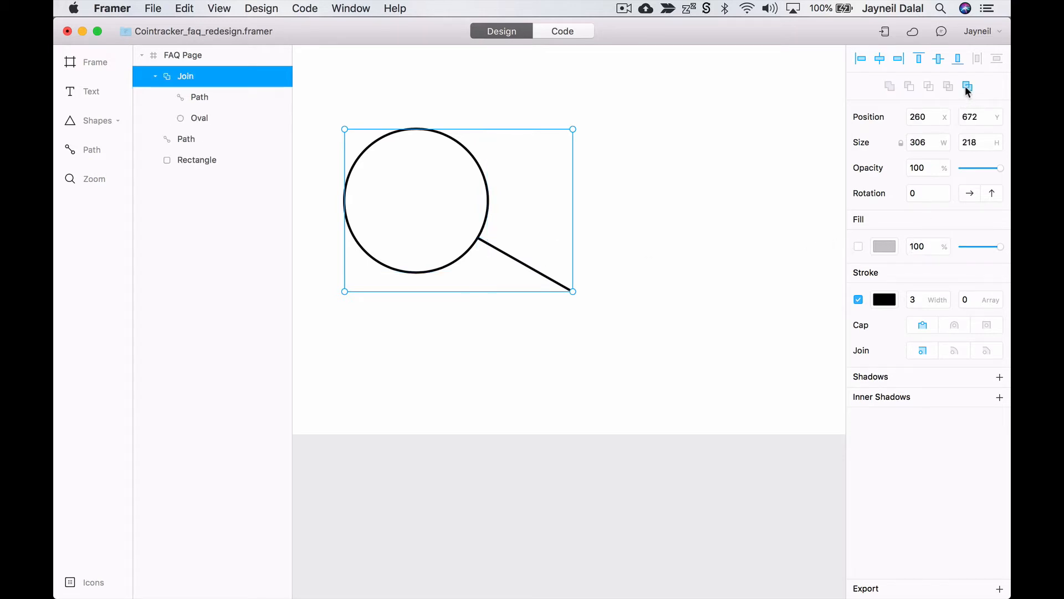
left_click(664, 232)
- Scale down and rotate the joined magnifying glass so its handle points steeply down, and place it inside the search bar's left end
key("super+minus")
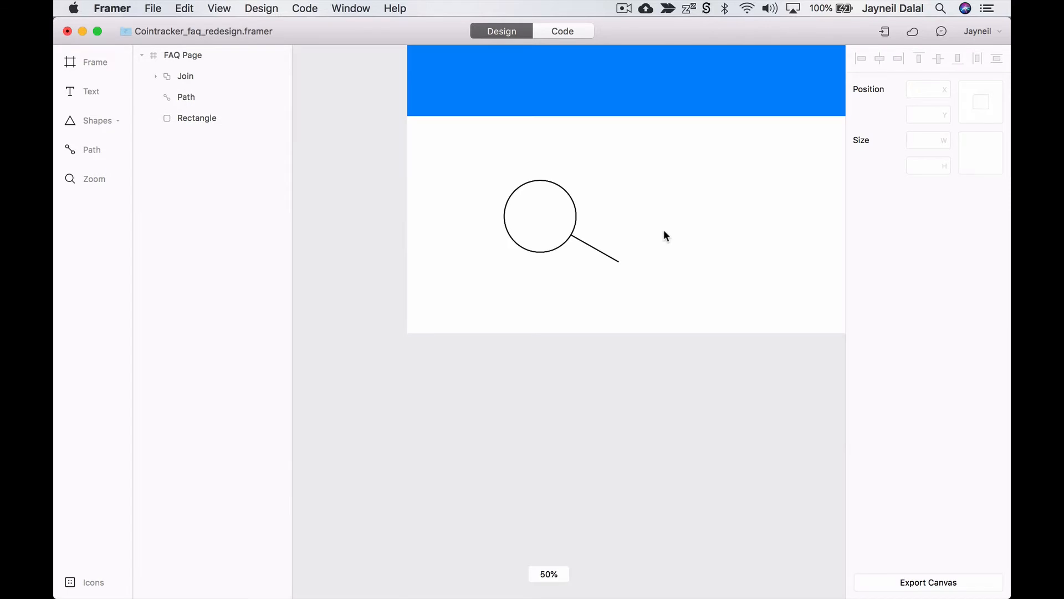
left_click(568, 192)
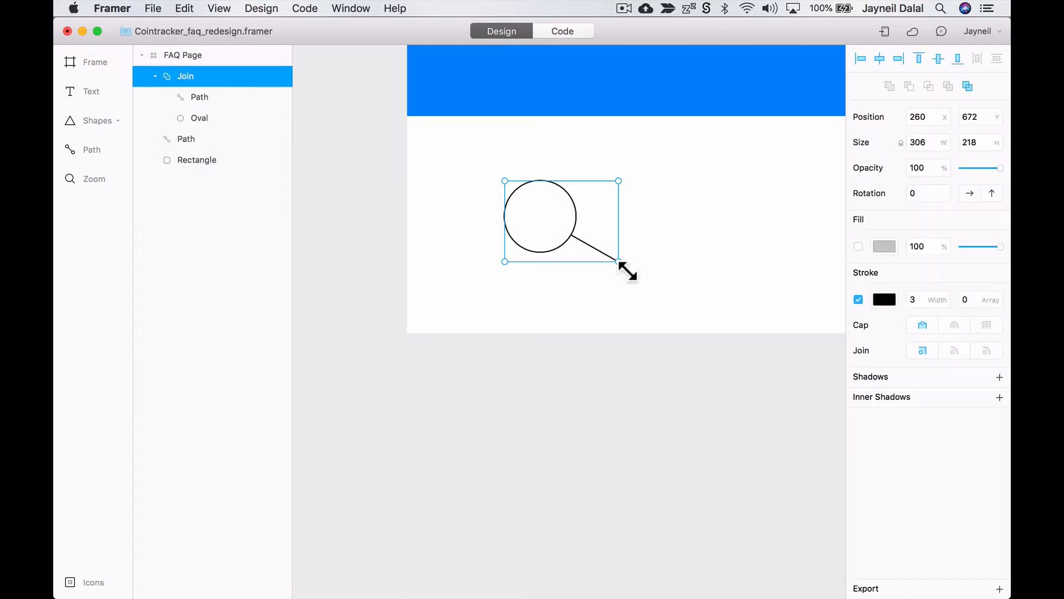
left_click_drag(628, 270, 604, 258)
scroll(609, 264, "down", 5)
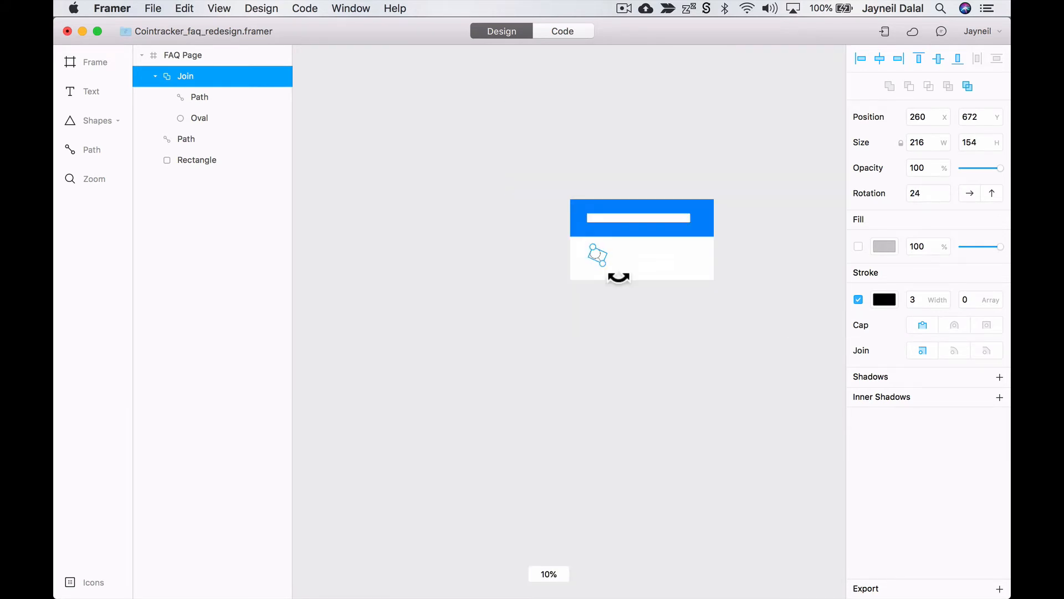
scroll(610, 265, "up", 3)
left_click_drag(601, 268, 597, 234)
scroll(625, 225, "up", 3)
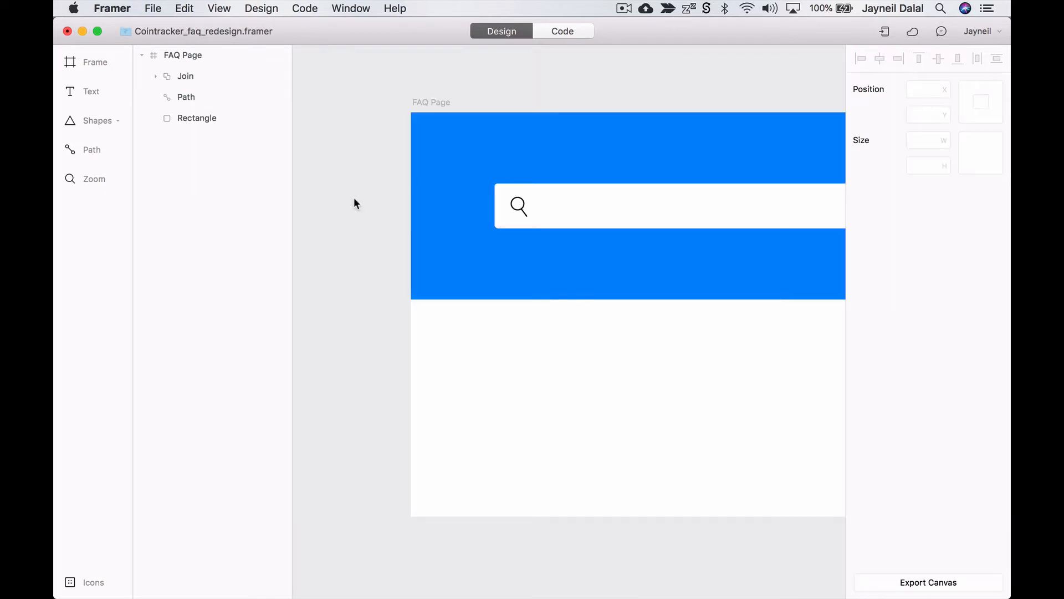
scroll(354, 198, "down", 3)
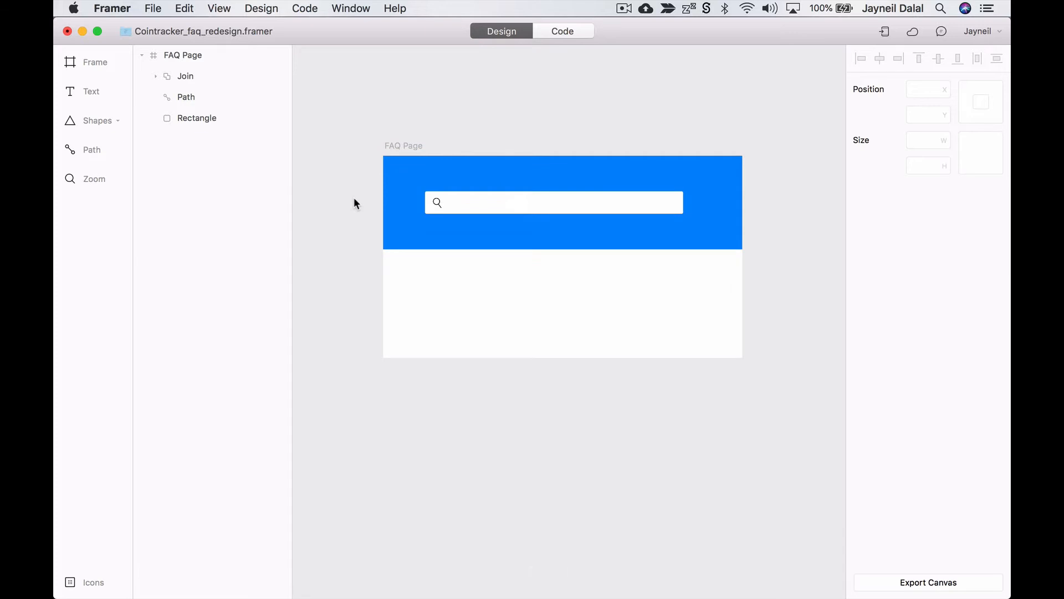
- Add the text "Search for answers" inside the search bar, just beside the magnifying glass, at about X 372, Y 240
scroll(351, 213, "up", 2)
scroll(352, 213, "right", 1)
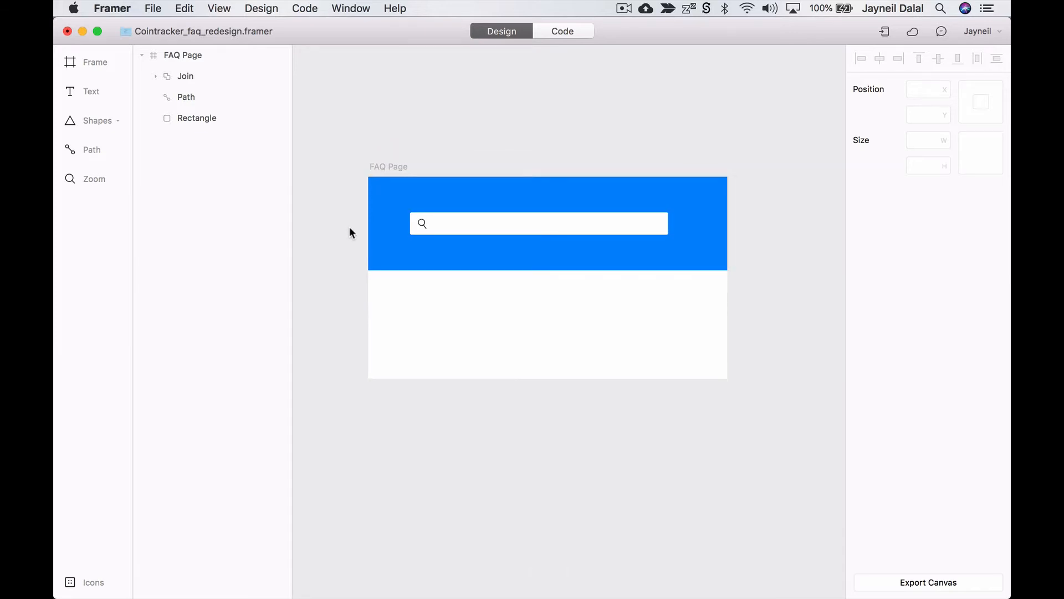
scroll(349, 226, "up", 5)
scroll(349, 227, "right", 5)
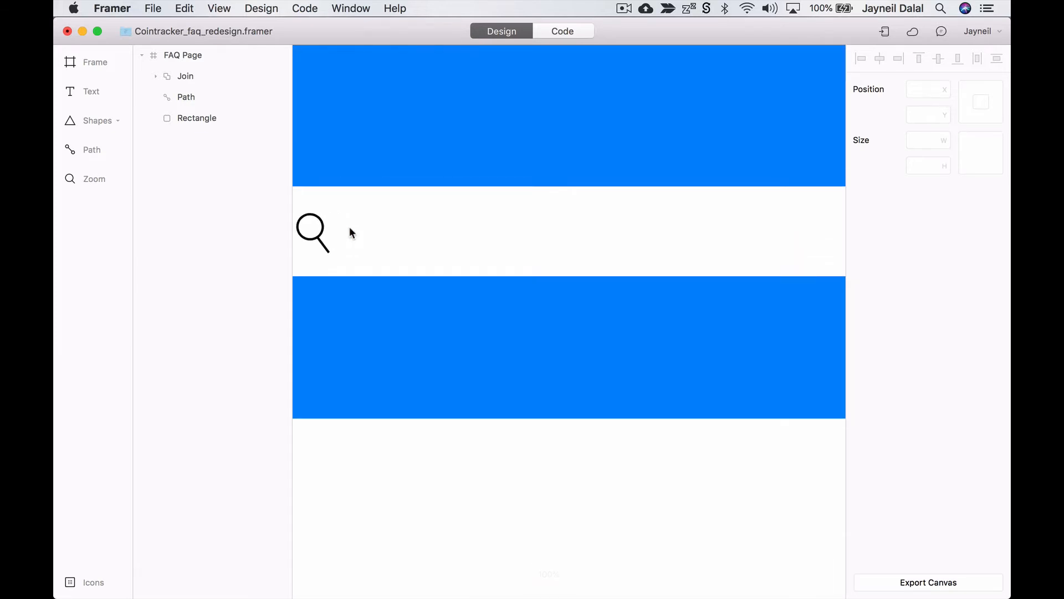
scroll(349, 229, "left", 1)
key("t")
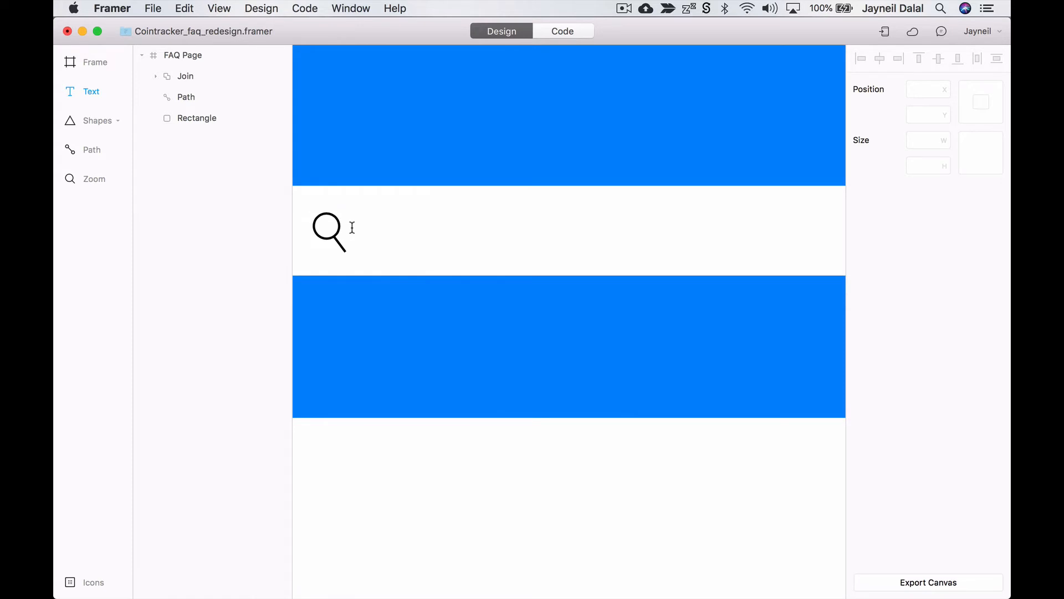
left_click(392, 228)
type("S")
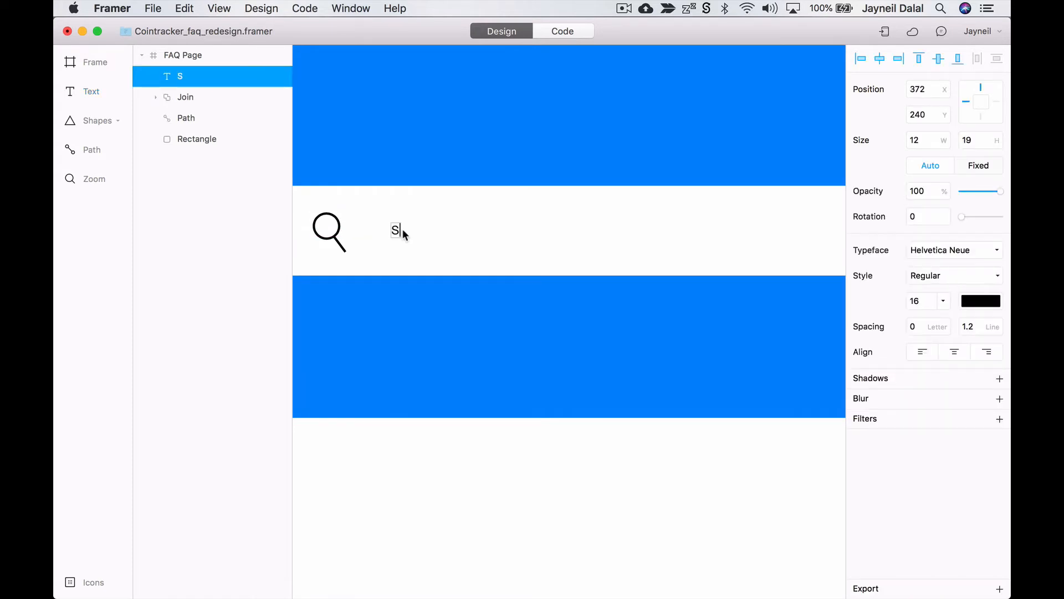
type("earch for answers")
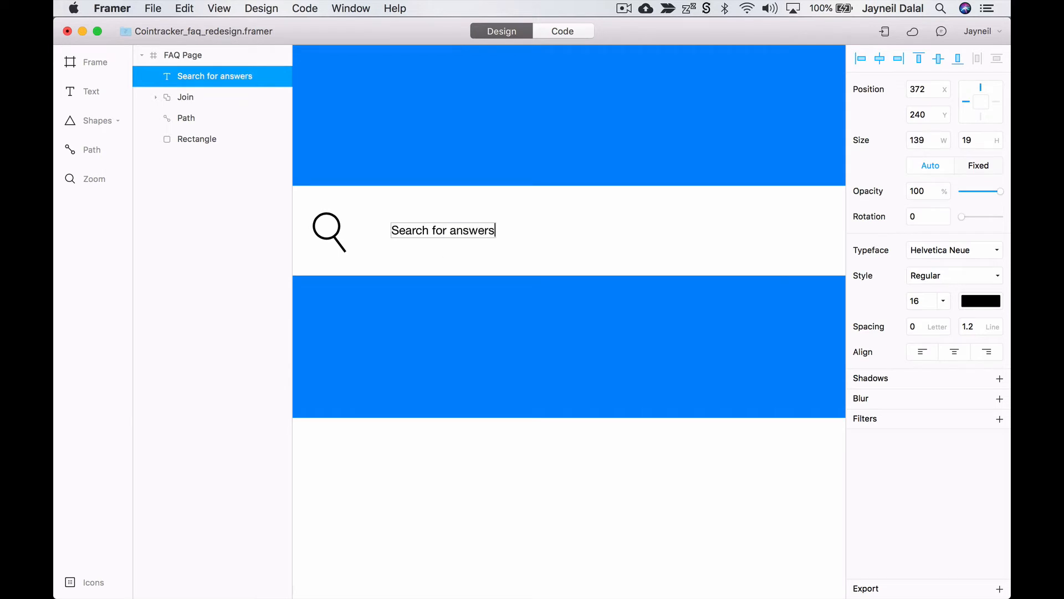
- Set the "Search for answers" text to the Avenir Next typeface at size 25
key("super+a")
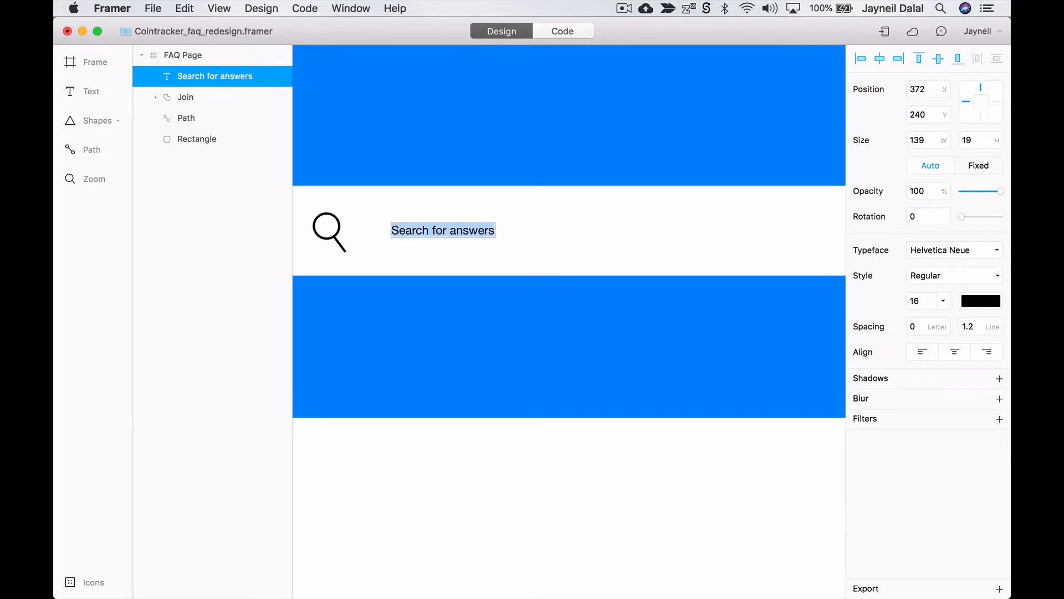
left_click(944, 252)
type("av")
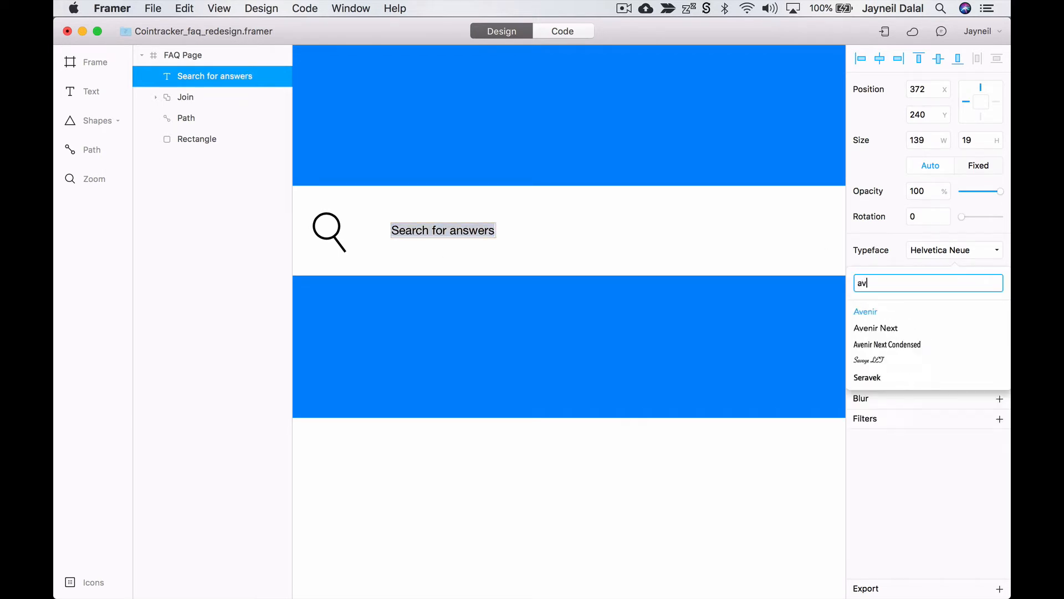
key("Down")
key("Return")
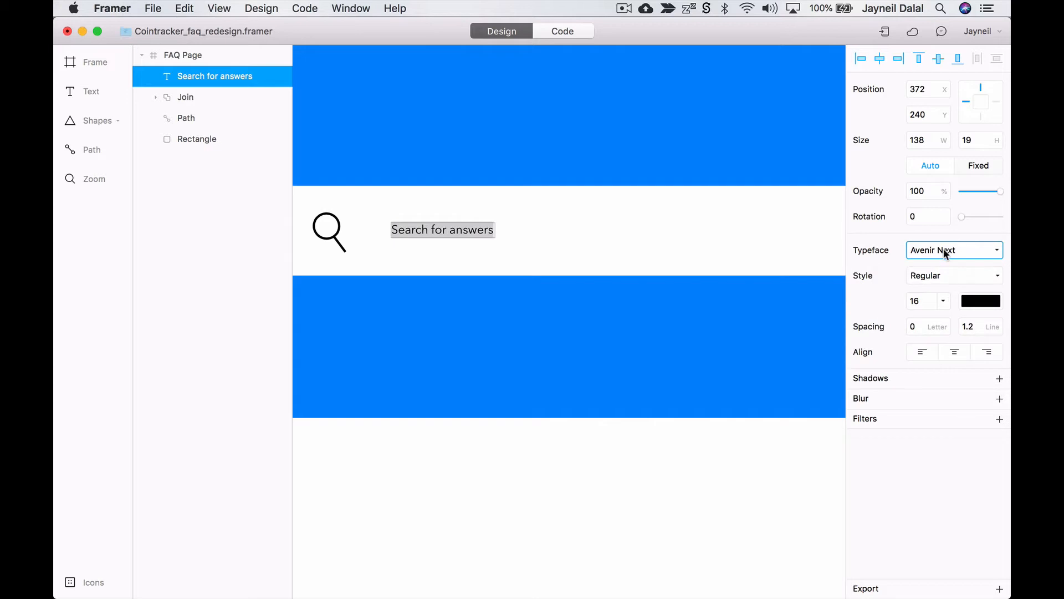
left_click(918, 301)
type("25")
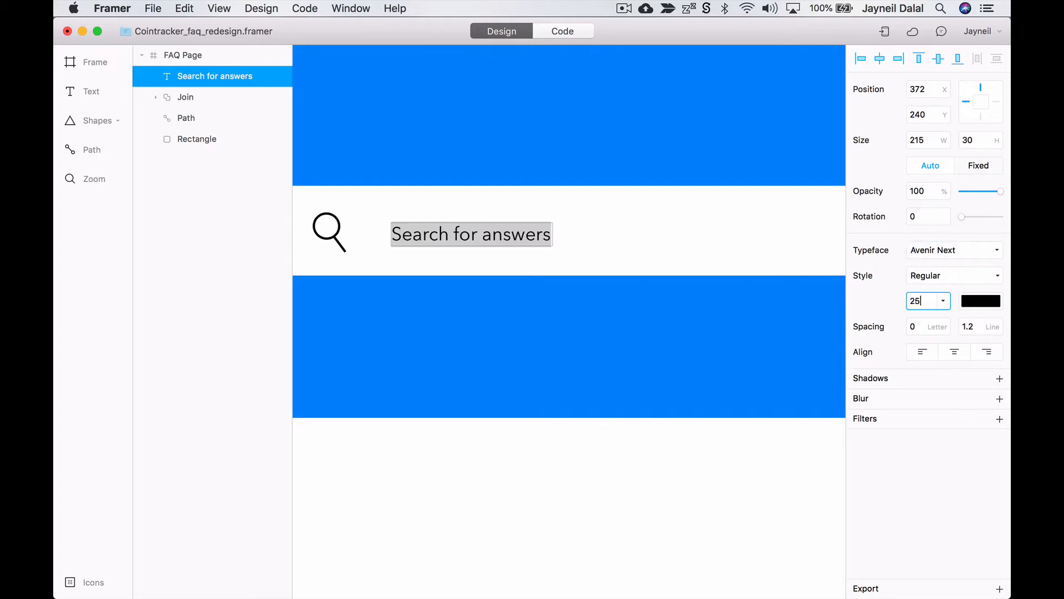
- Move the "Search for answers" text closer to the magnifying glass and slightly up, to about X 354, Y 236
scroll(366, 376, "down", 5)
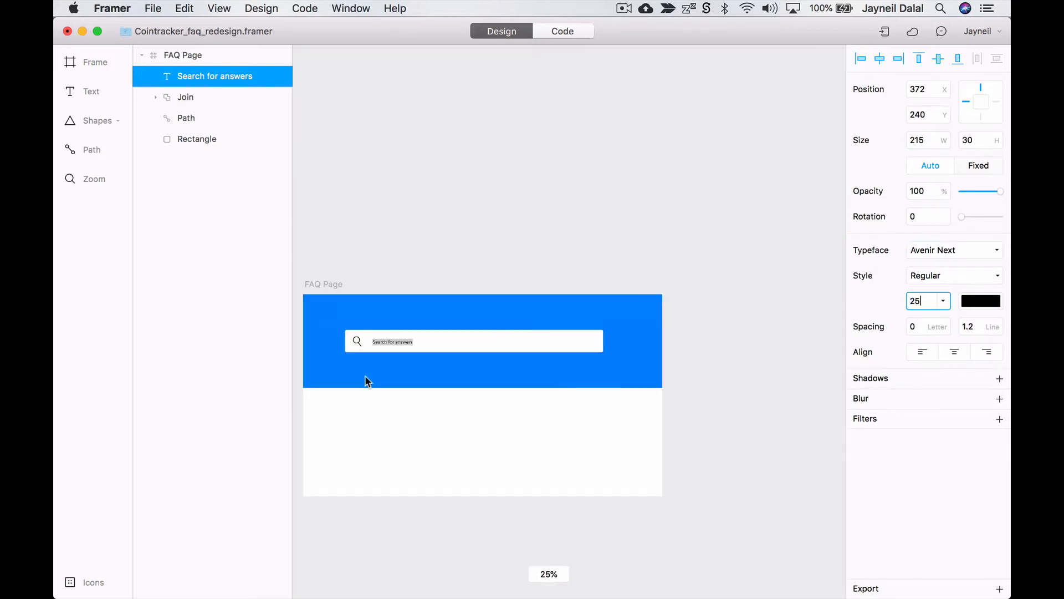
scroll(365, 376, "left", 1)
scroll(364, 375, "up", 3)
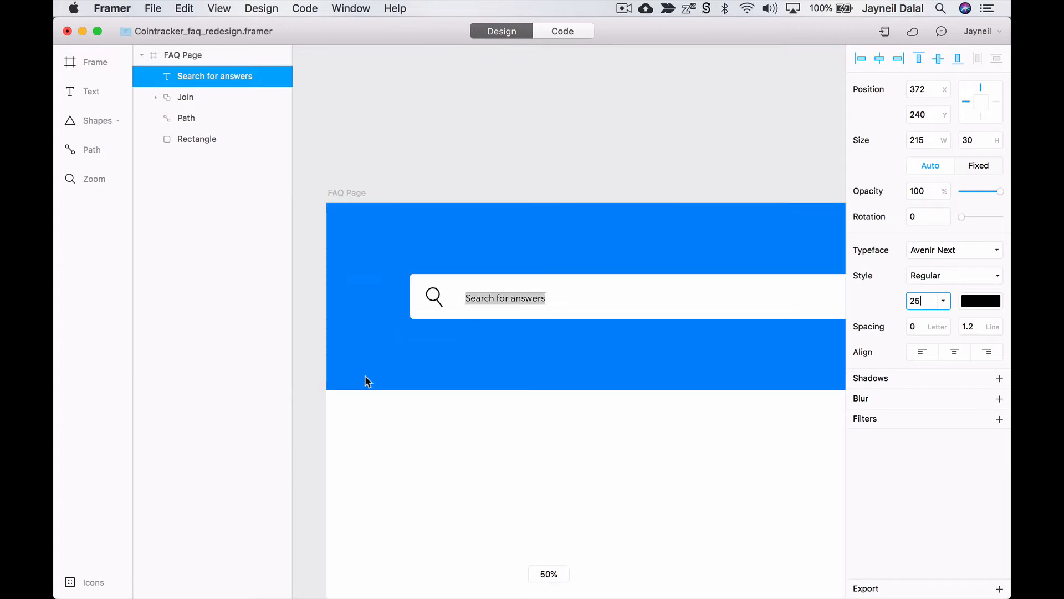
left_click_drag(497, 299, 490, 292)
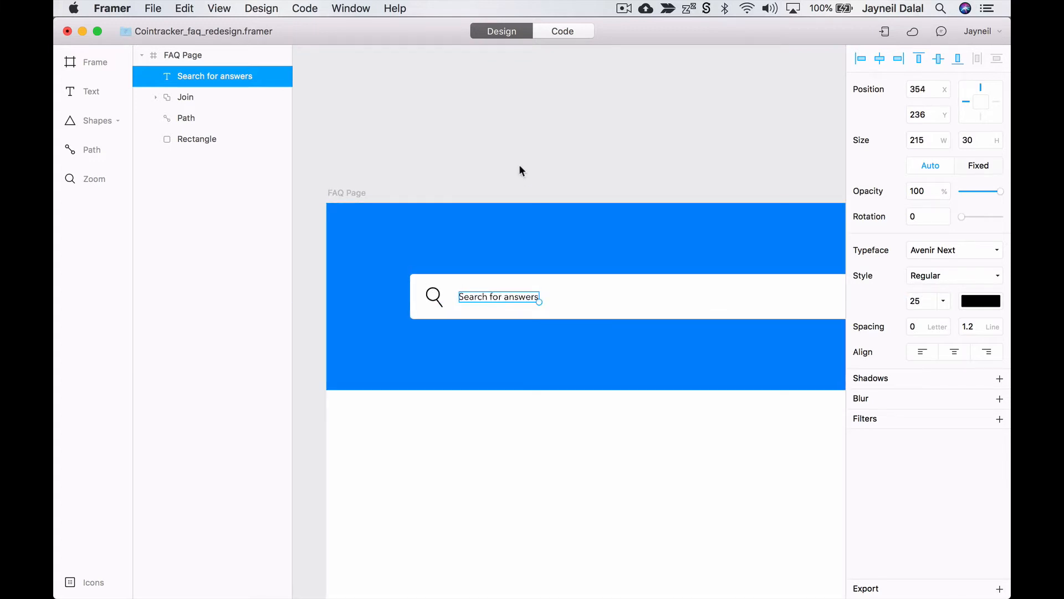
left_click(514, 166)
- Duplicate the placeholder text above the search bar's left end, about X 224, Y 134, and reword it "Answers and Advice from the CoinTracker team"
left_click(484, 297)
left_click_drag(484, 301, 435, 258)
double_click(435, 258)
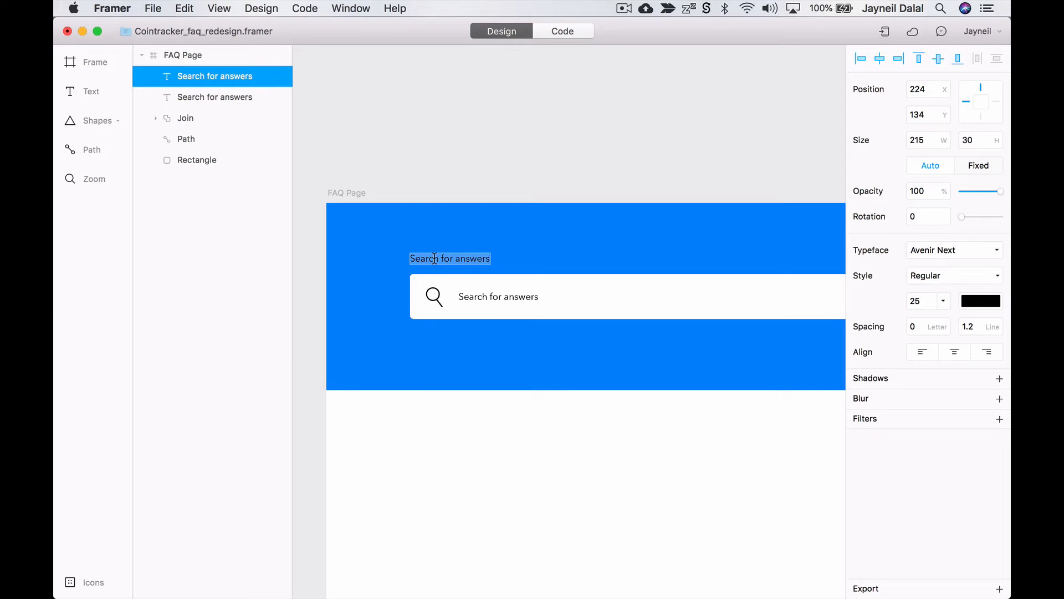
type("Answe")
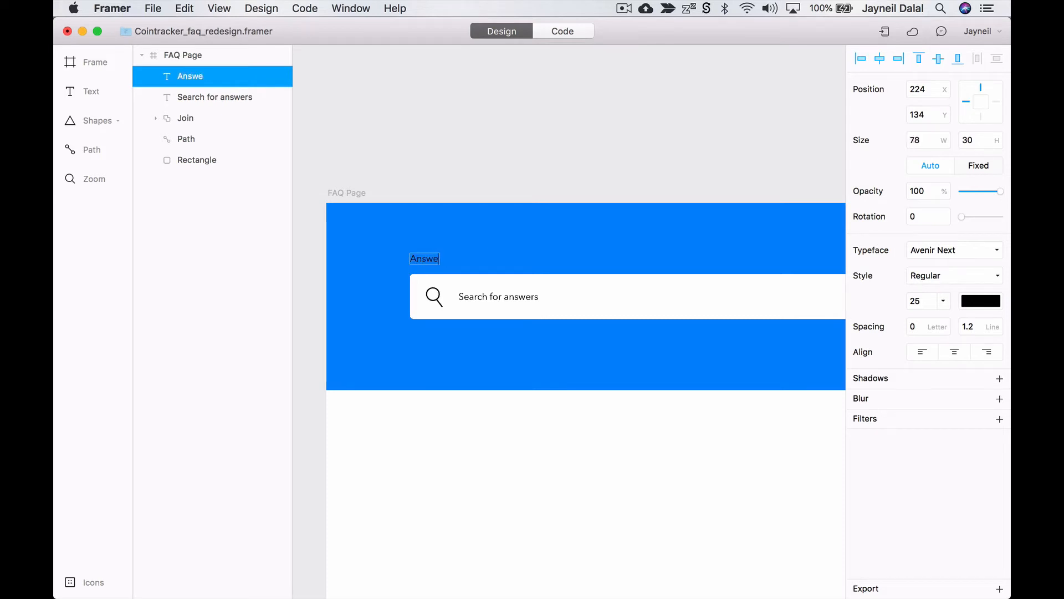
type("rs and Ad")
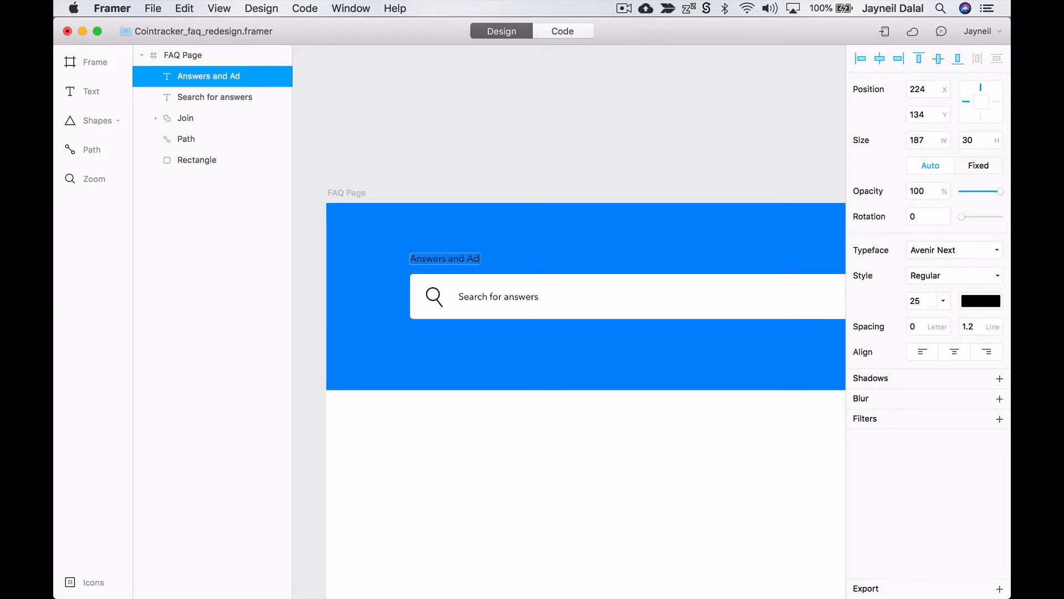
type("vice from")
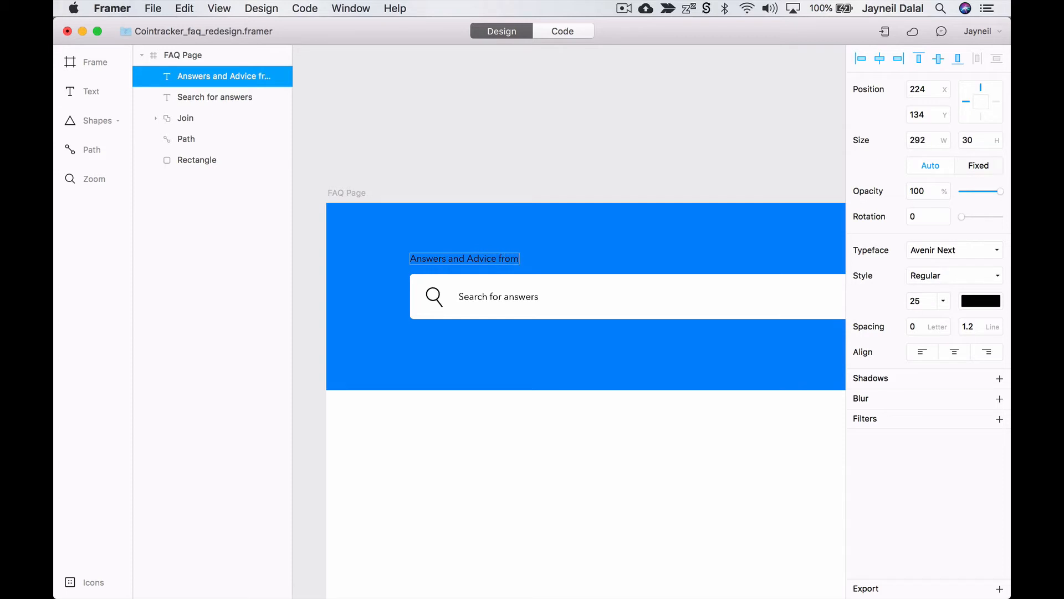
type(" the Coint")
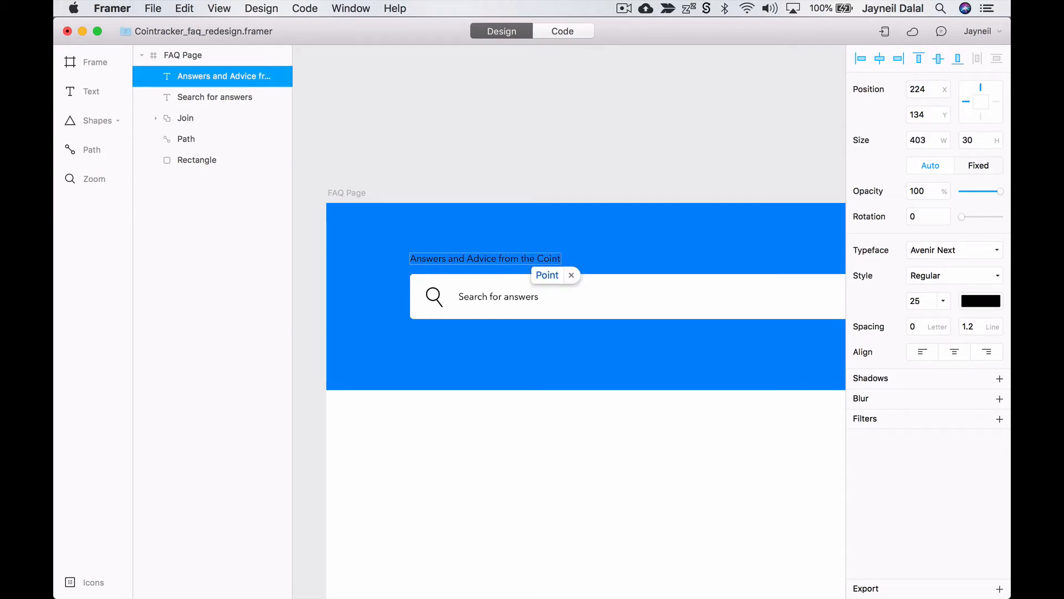
type("r")
type("racker T")
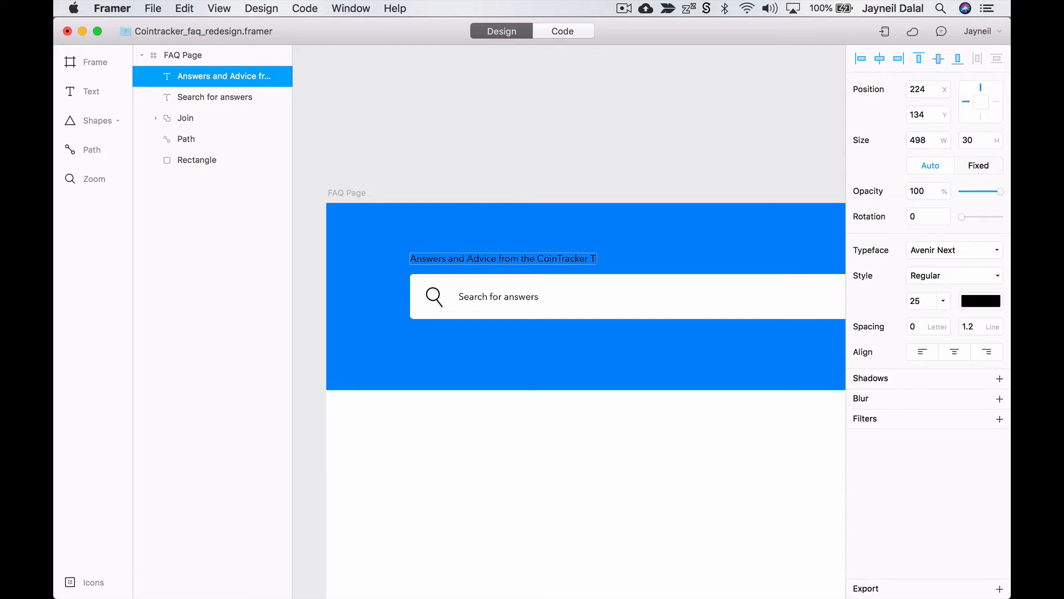
key("BackSpace")
type("team")
- Set the heading above the search bar to font size 30 and colour it white, #FFFFFF
key("super+a")
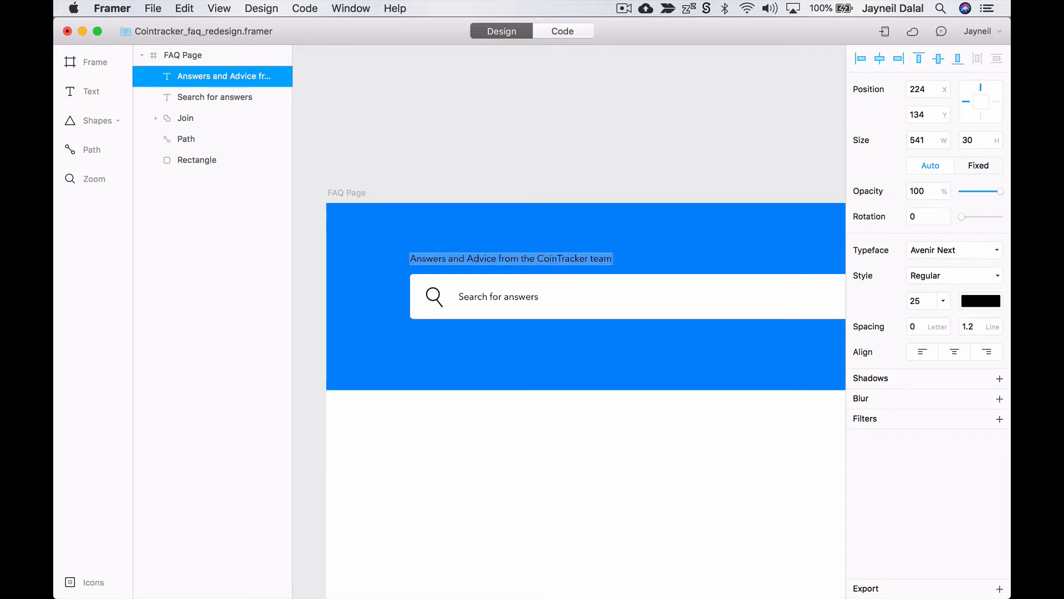
left_click(919, 300)
type("30")
key("Return")
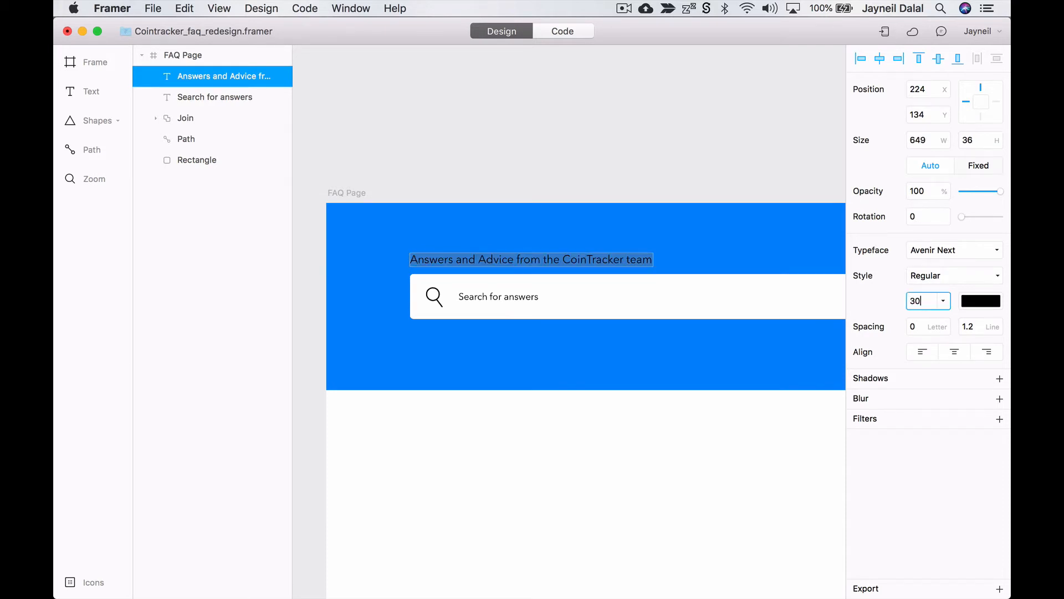
left_click(989, 304)
left_click(996, 502)
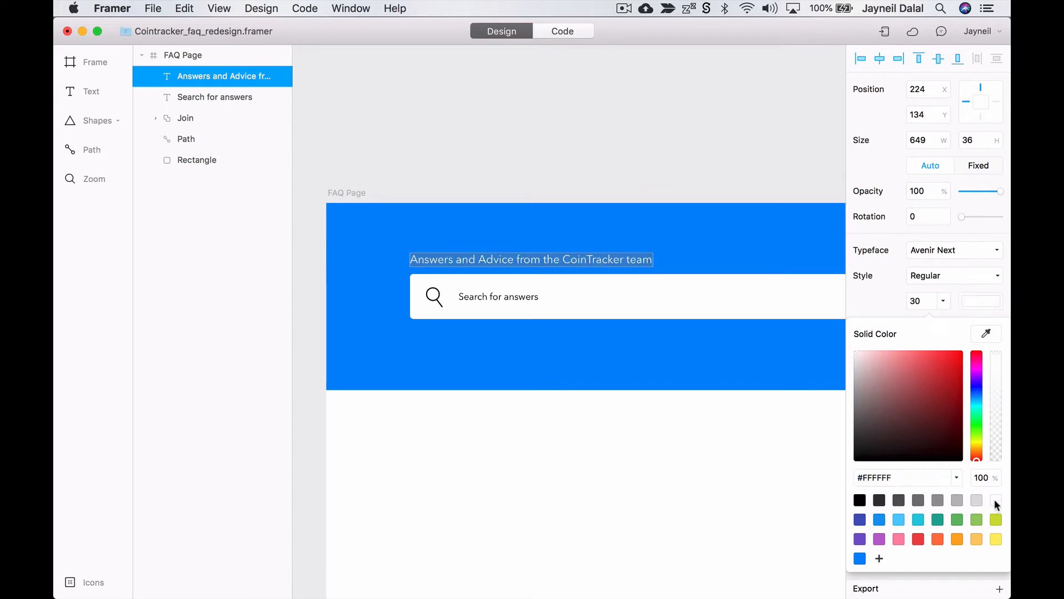
left_click(600, 152)
scroll(600, 152, "right", 2)
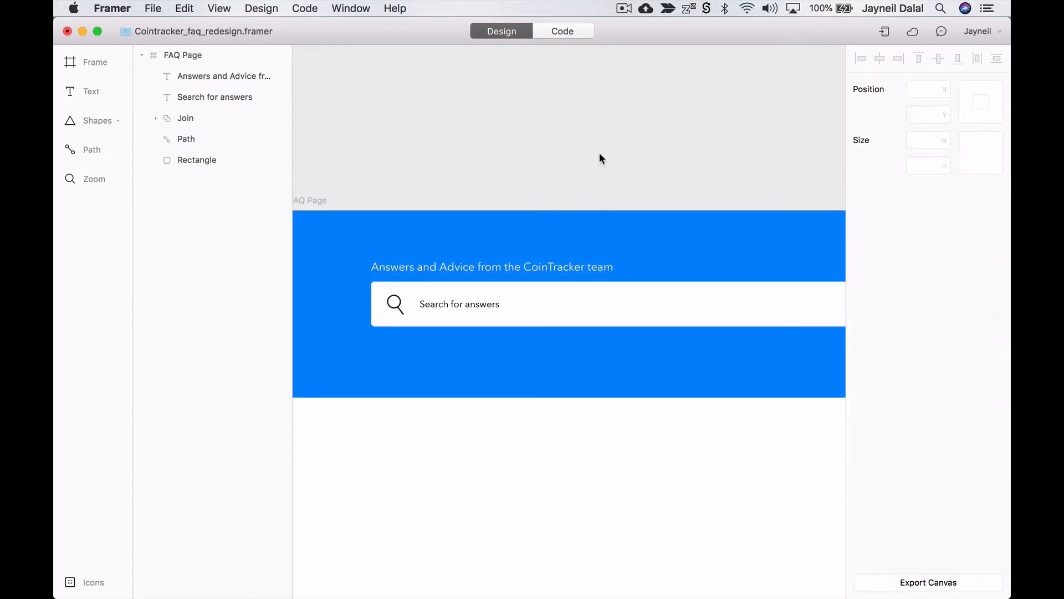
scroll(600, 159, "right", 2)
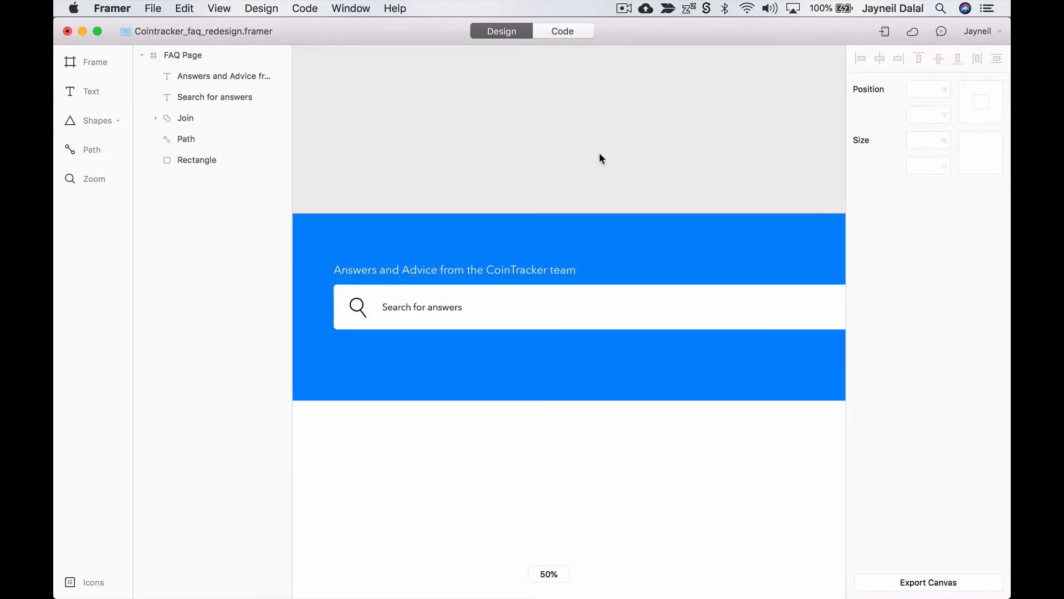
scroll(600, 158, "down", 3)
scroll(600, 156, "right", 3)
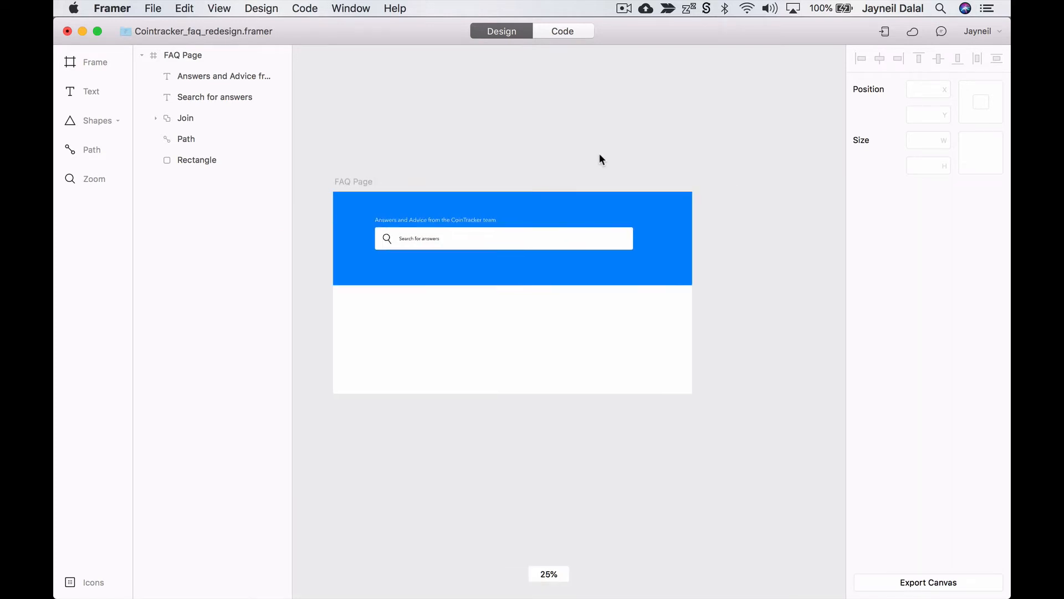
scroll(623, 212, "up", 3)
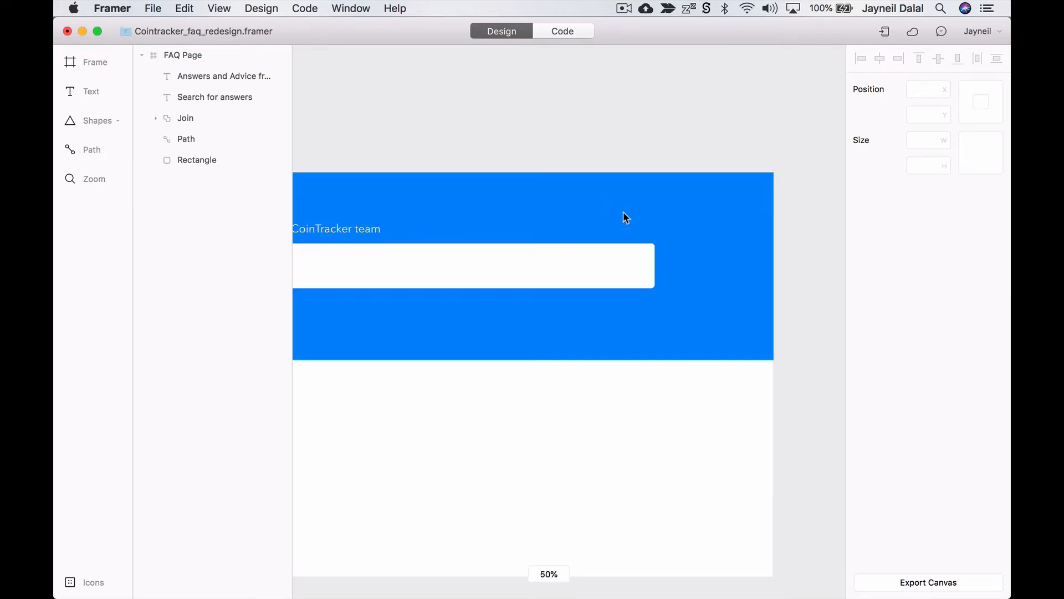
scroll(623, 212, "left", 3)
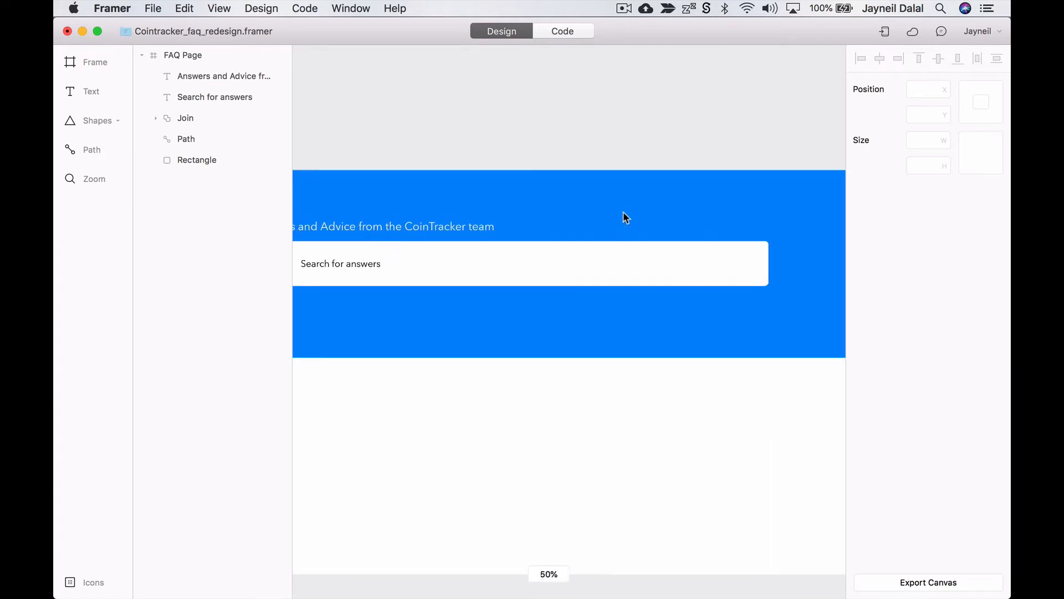
left_click(393, 267)
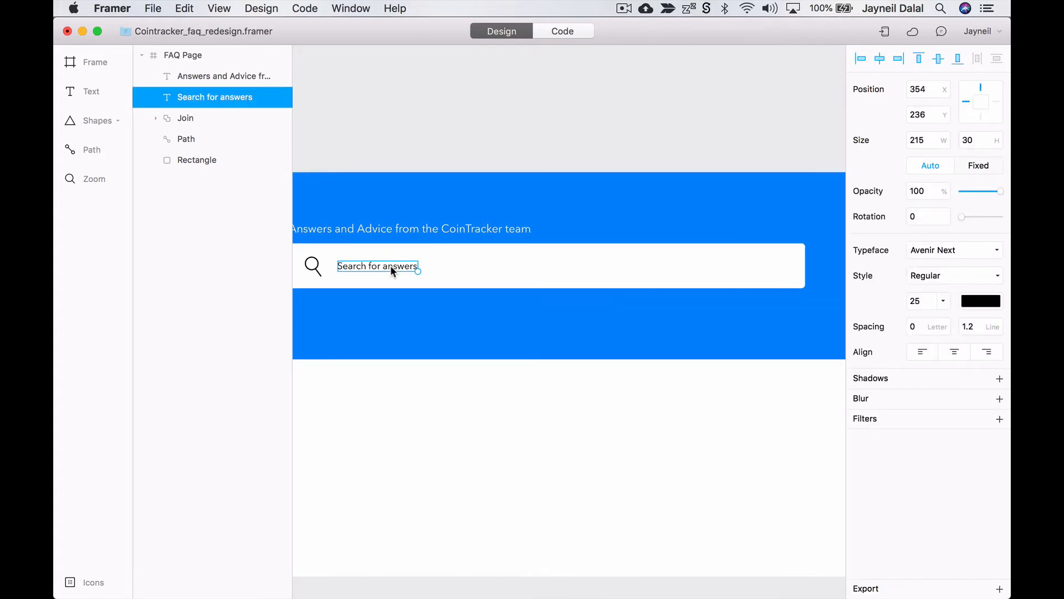
left_click_drag(392, 266, 779, 236)
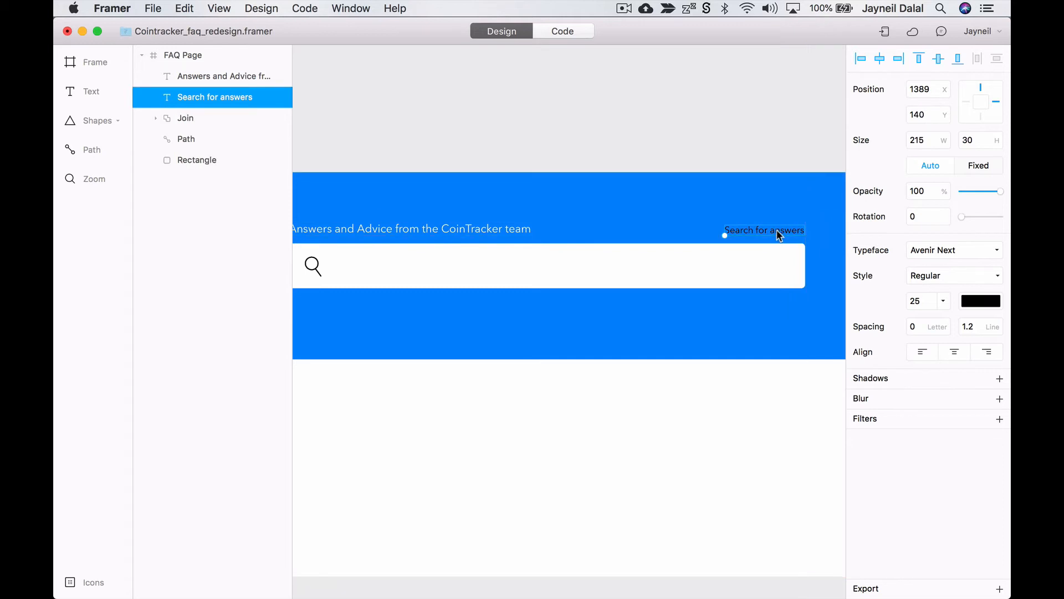
key("super+z")
- Duplicate the "Search for answers" text above the search bar's right end, at about X 1389, Y 134, and open the copy for editing
left_click_drag(382, 262, 769, 227)
double_click(770, 229)
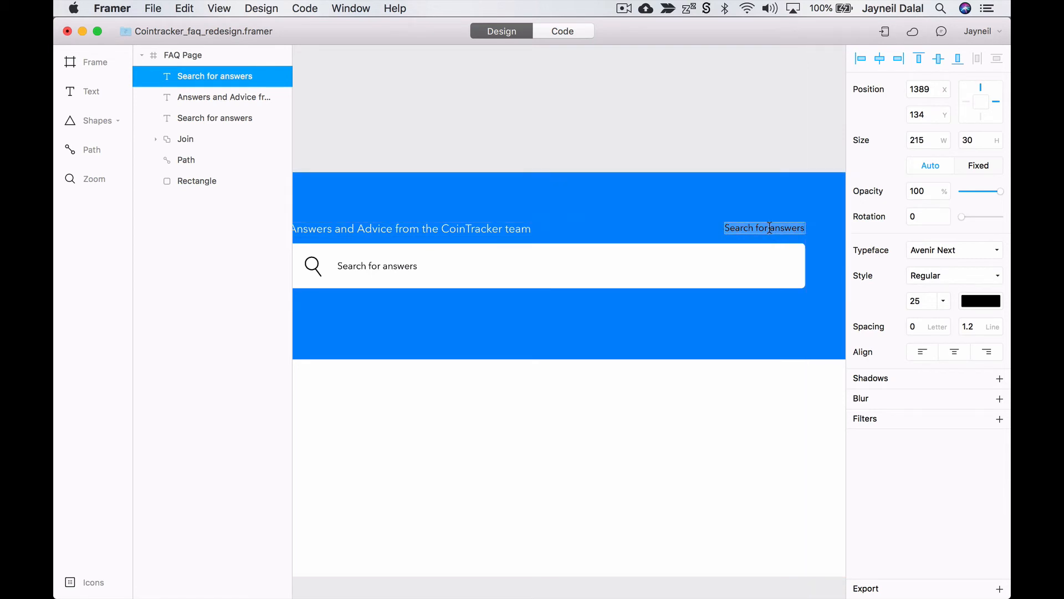
type("Coin")
key("BackSpace")
key("BackSpace")
key("BackSpace")
key("BackSpace")
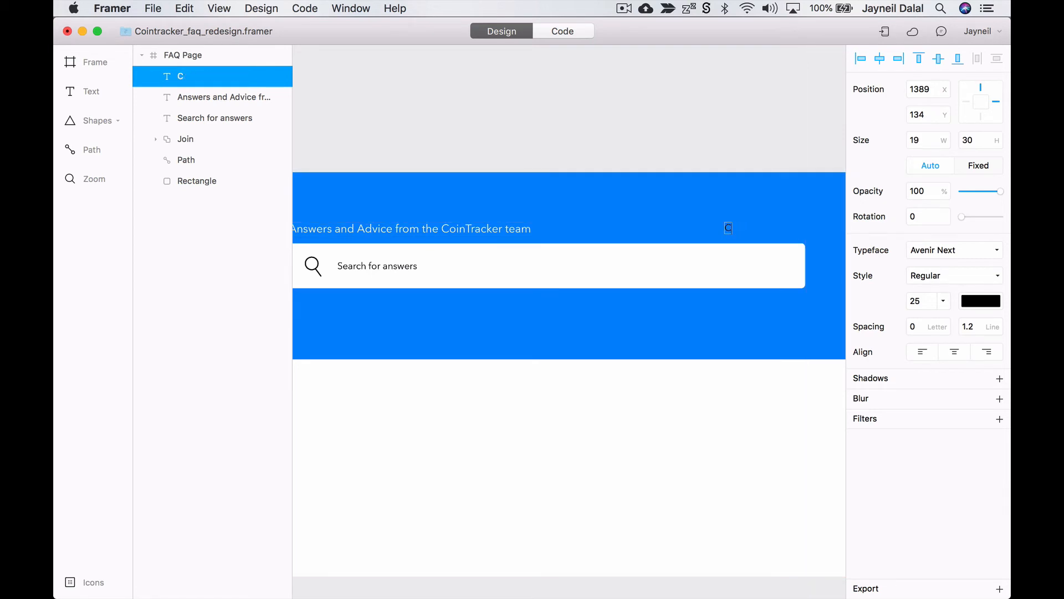
type("Go to CoinTra")
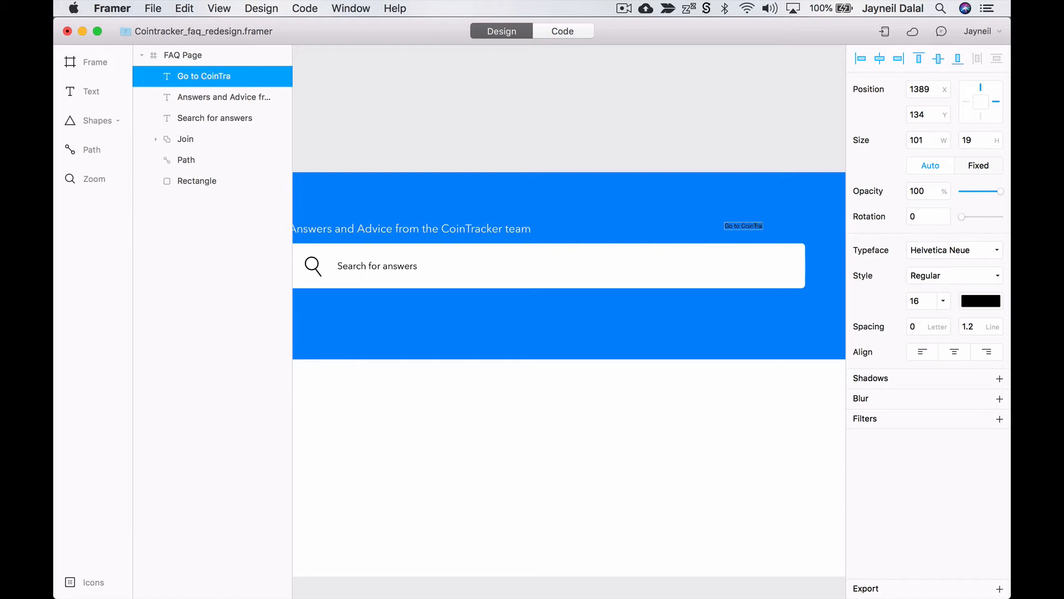
type("cker")
key("super+z")
key("super+z")
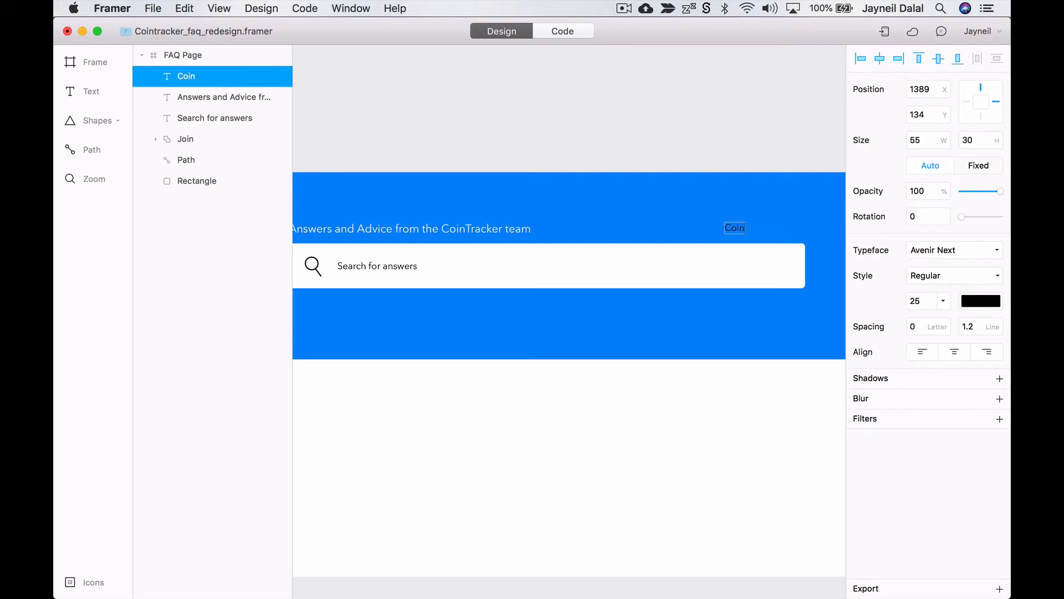
- Replace the copied text's wording with "Go to CoinTracker" and colour it white, #FFFFFF
key("super+a")
type("Go to CoinTracker")
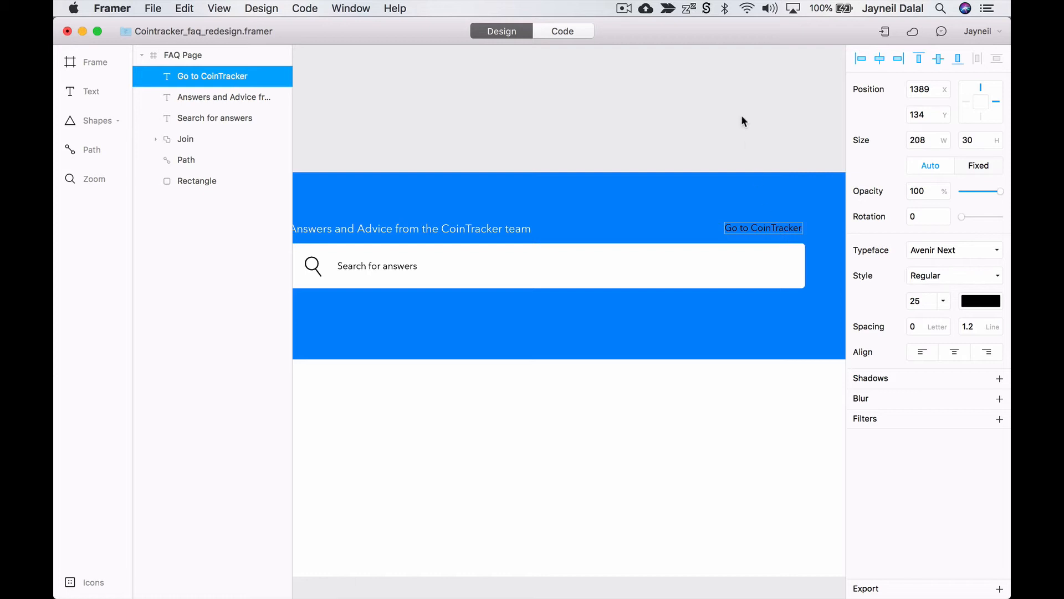
left_click(740, 118)
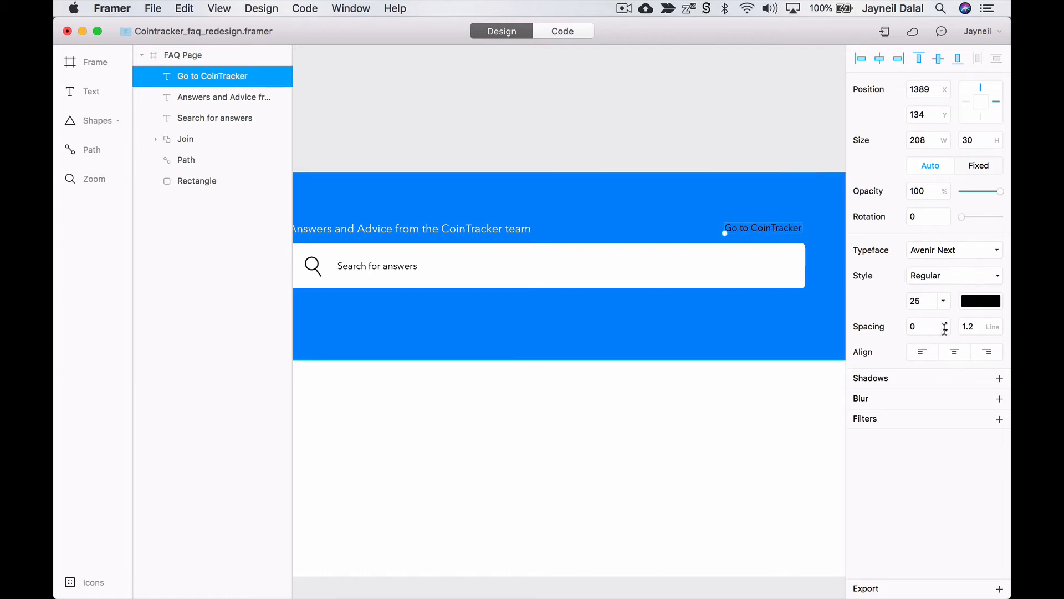
left_click(981, 301)
left_click(997, 501)
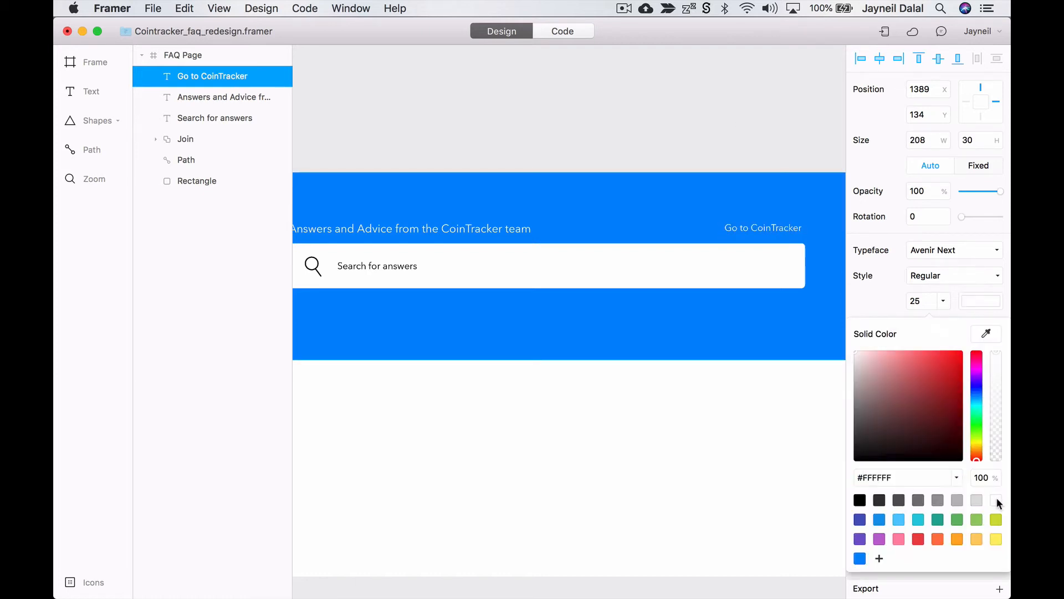
- Move the "Go to CoinTracker" text to X 1396 so it lines up with the search bar's right edge
left_click(703, 143)
left_click(775, 229)
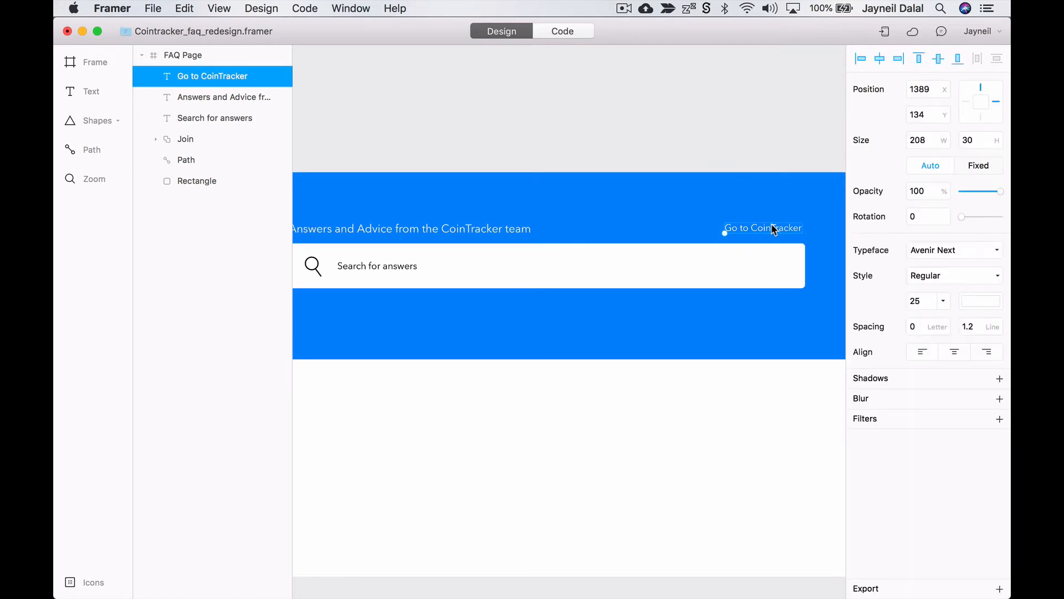
left_click_drag(775, 229, 776, 230)
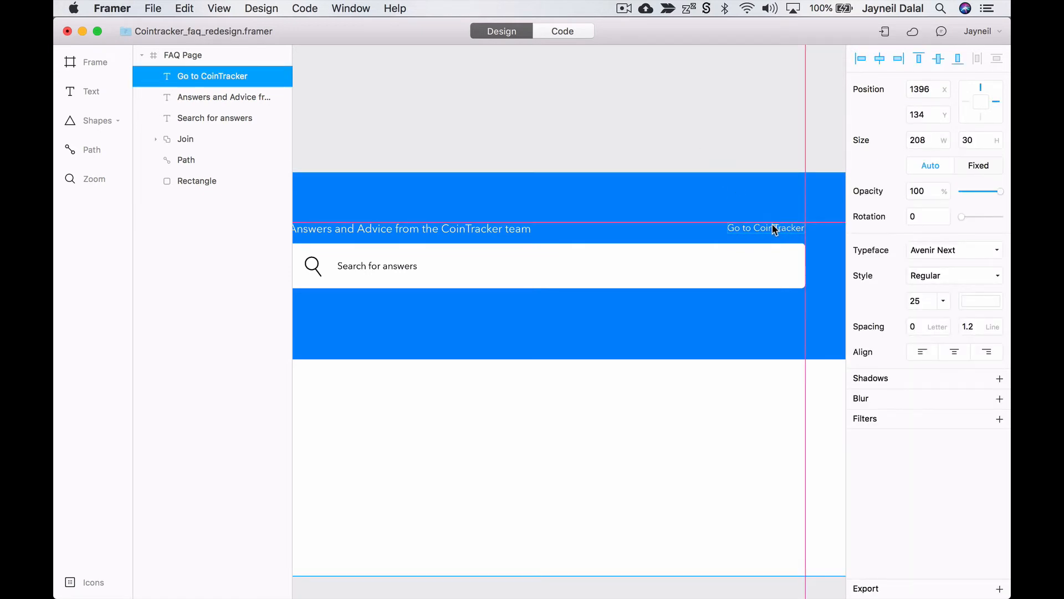
left_click(697, 129)
- Change the FAQ Page frame's fill to the saved light grey swatch
key("super+1")
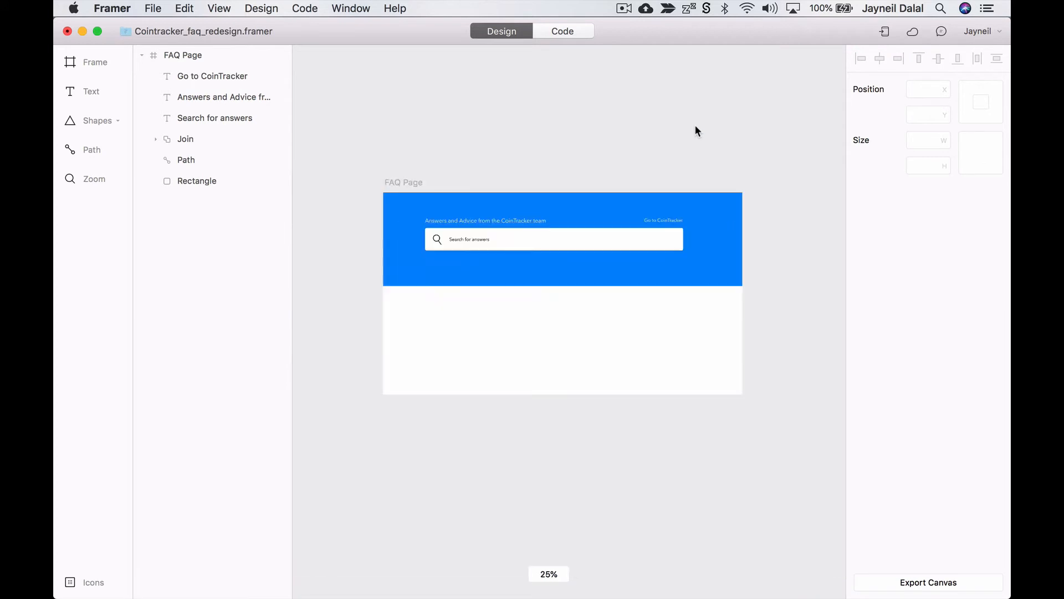
key("super+equal")
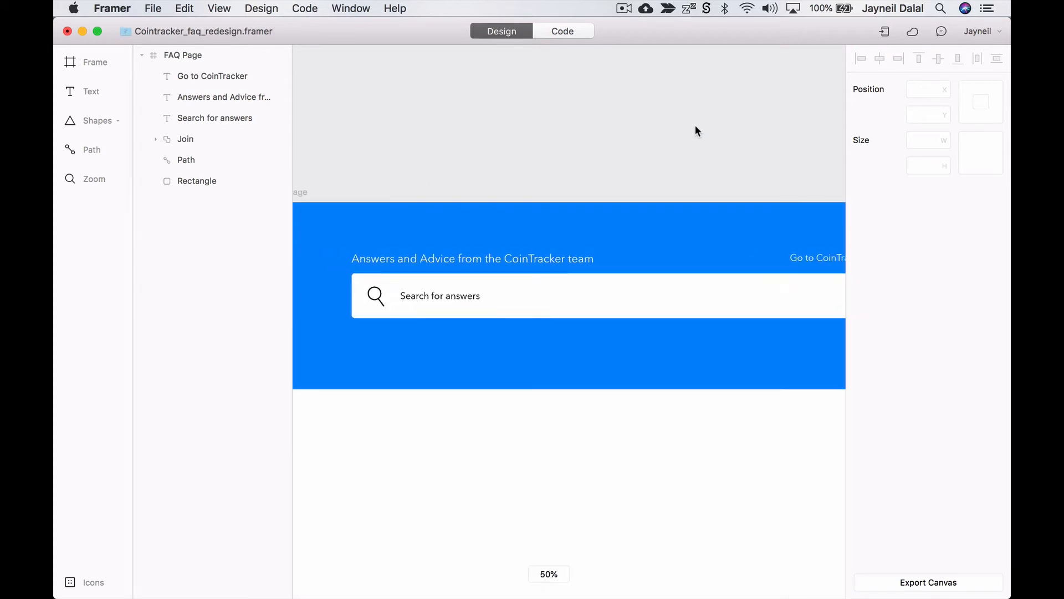
scroll(698, 132, "left", 1)
scroll(698, 131, "right", 1)
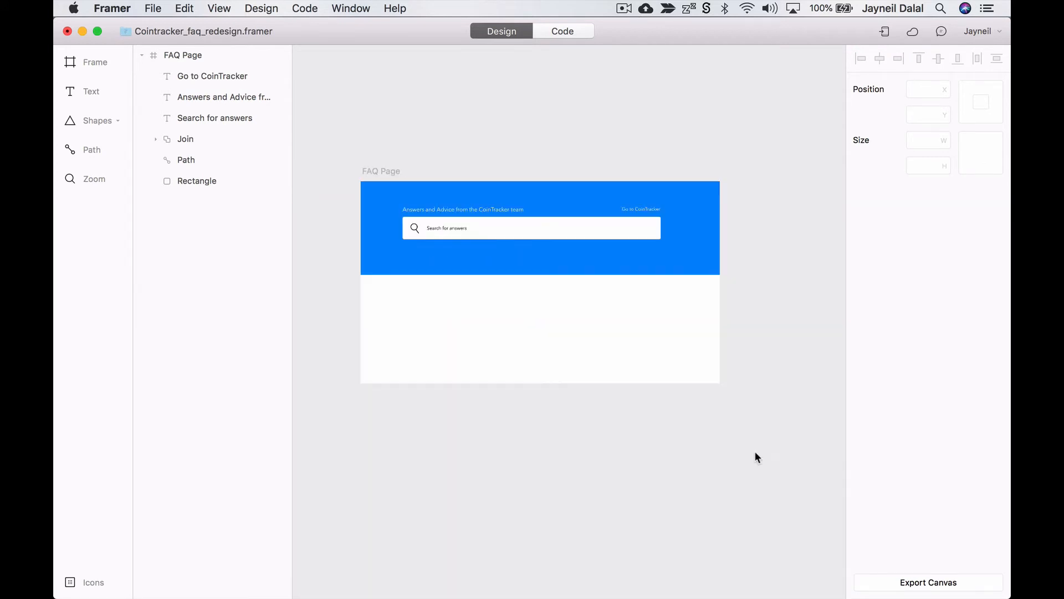
left_click(385, 172)
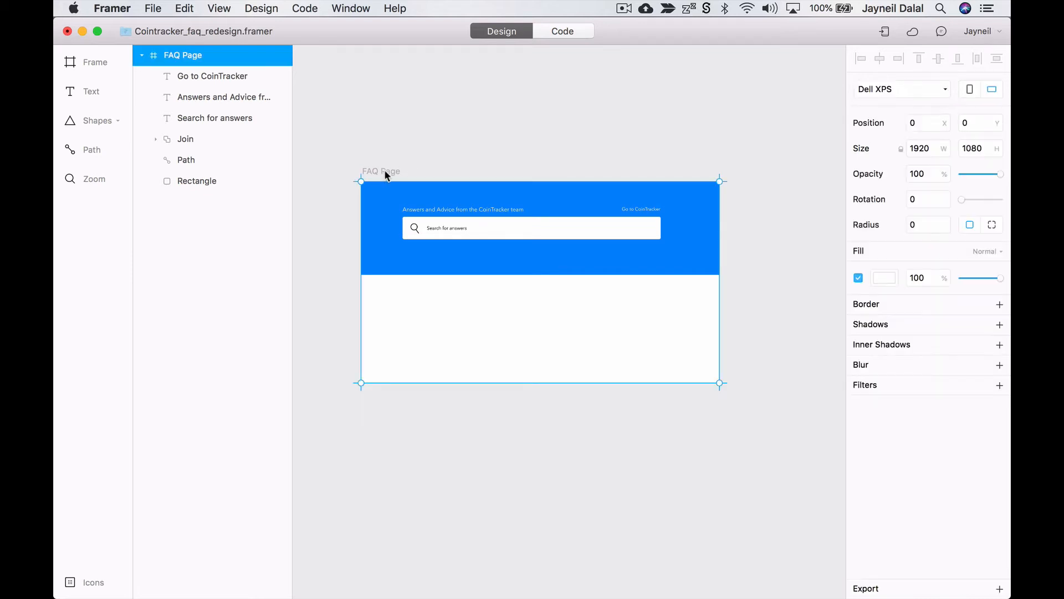
left_click(881, 279)
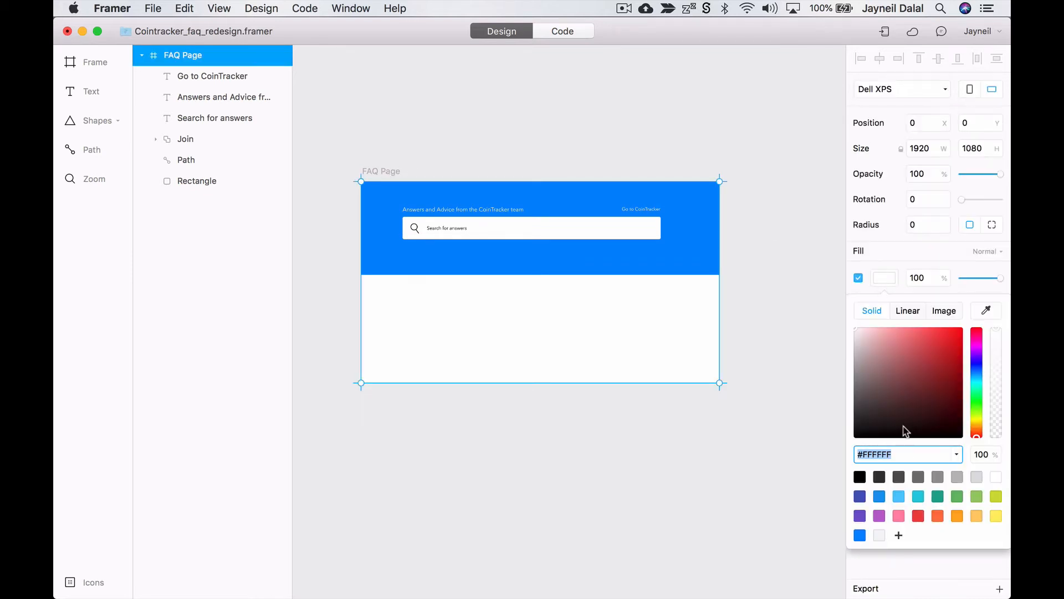
left_click(880, 535)
left_click(620, 463)
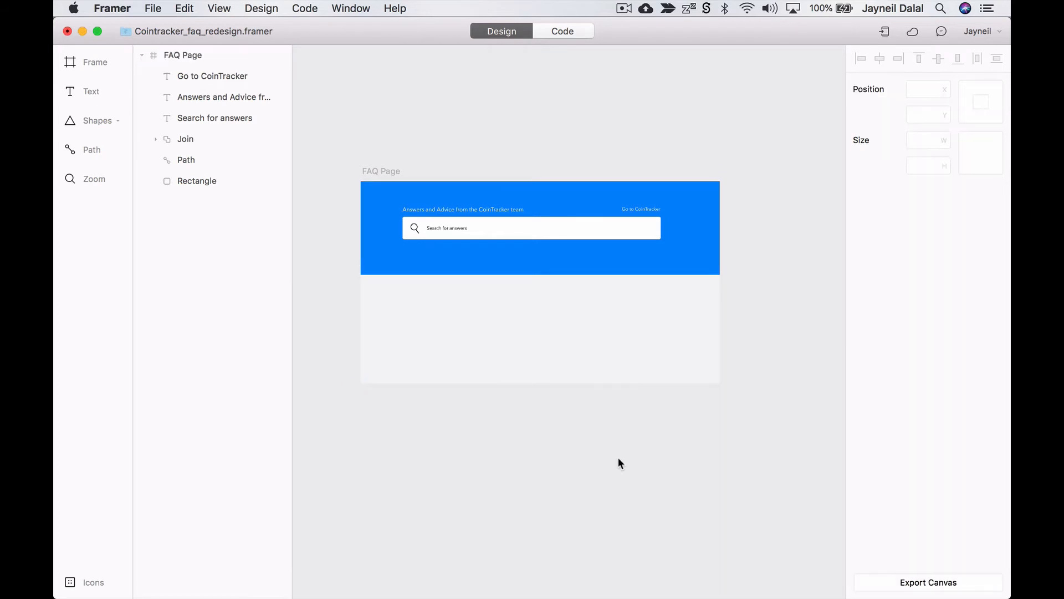
- Draw a 1380 by 360 rectangle below the blue header, aligned with the search bar, at about X 224, Y 624
left_click(108, 120)
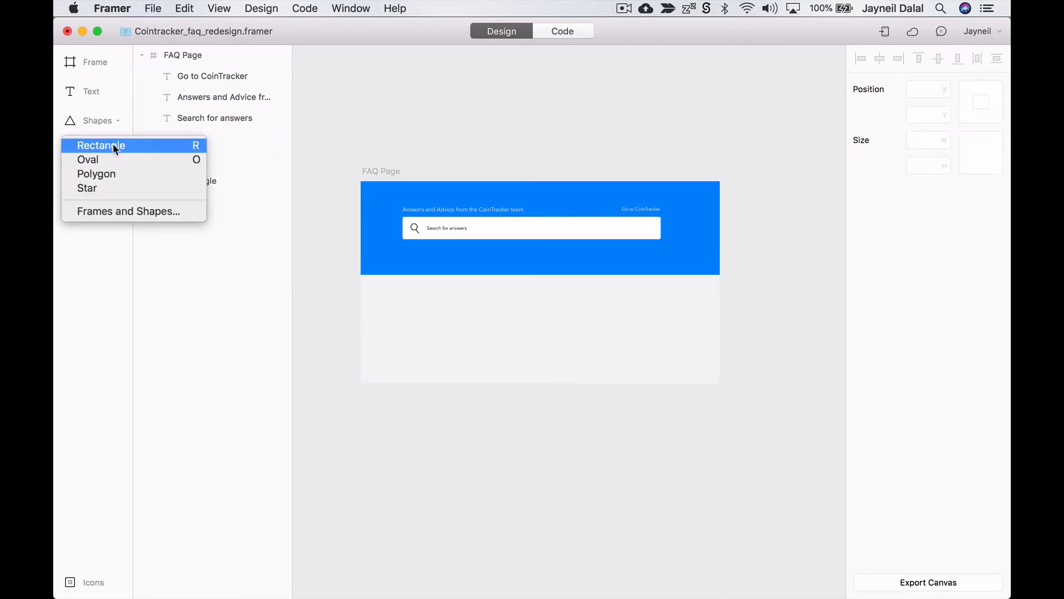
left_click(114, 145)
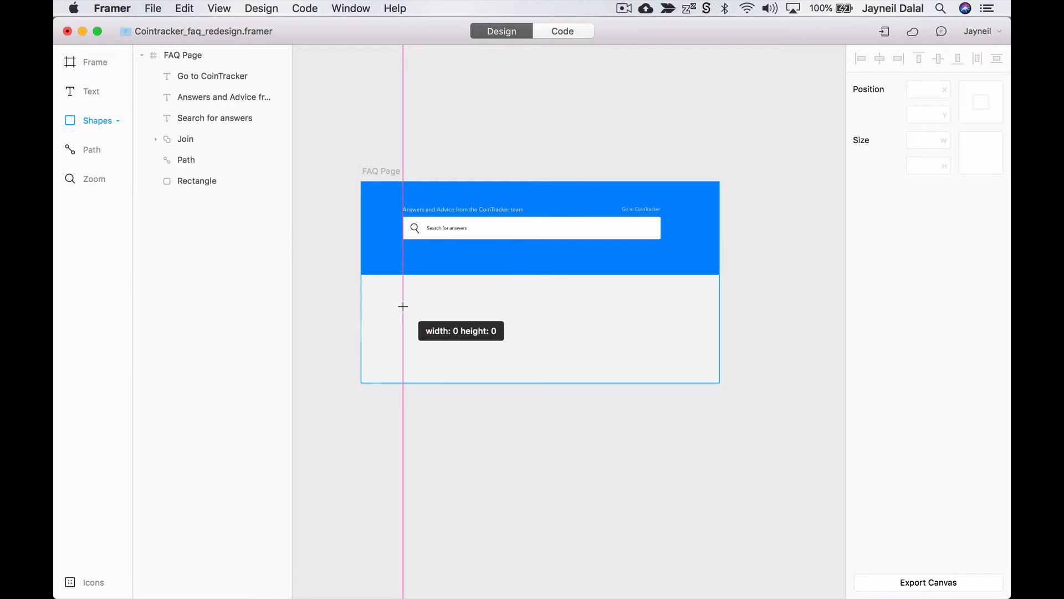
left_click_drag(403, 307, 661, 359)
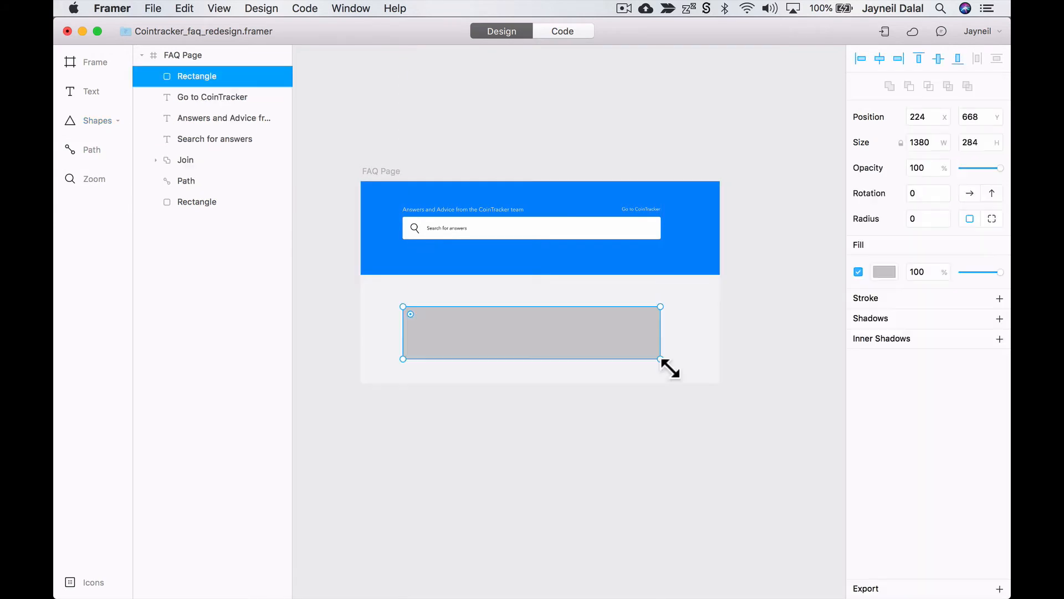
left_click(979, 141)
type("3")
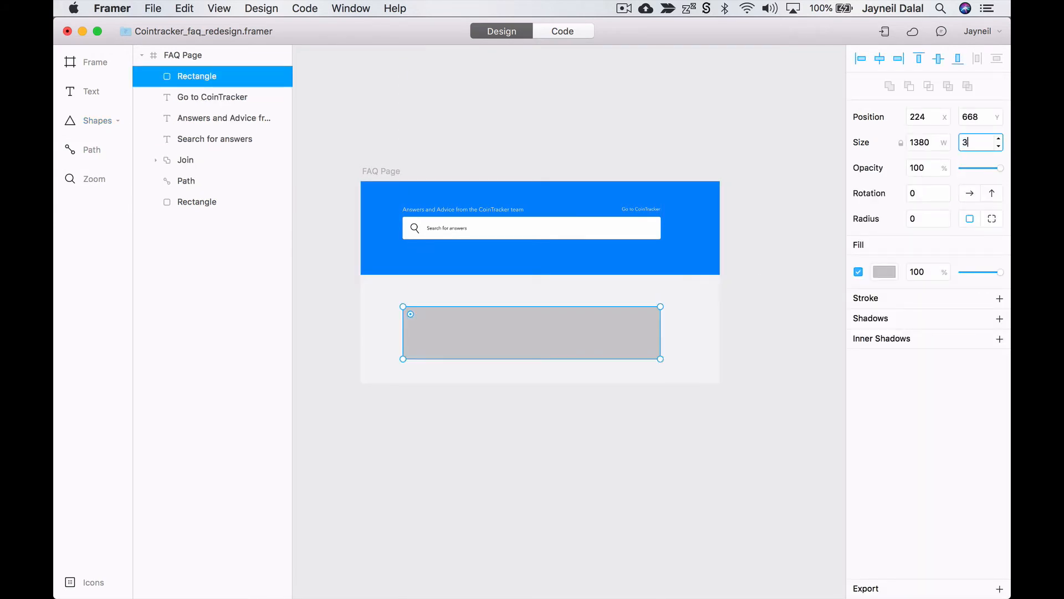
type("60")
key("Return")
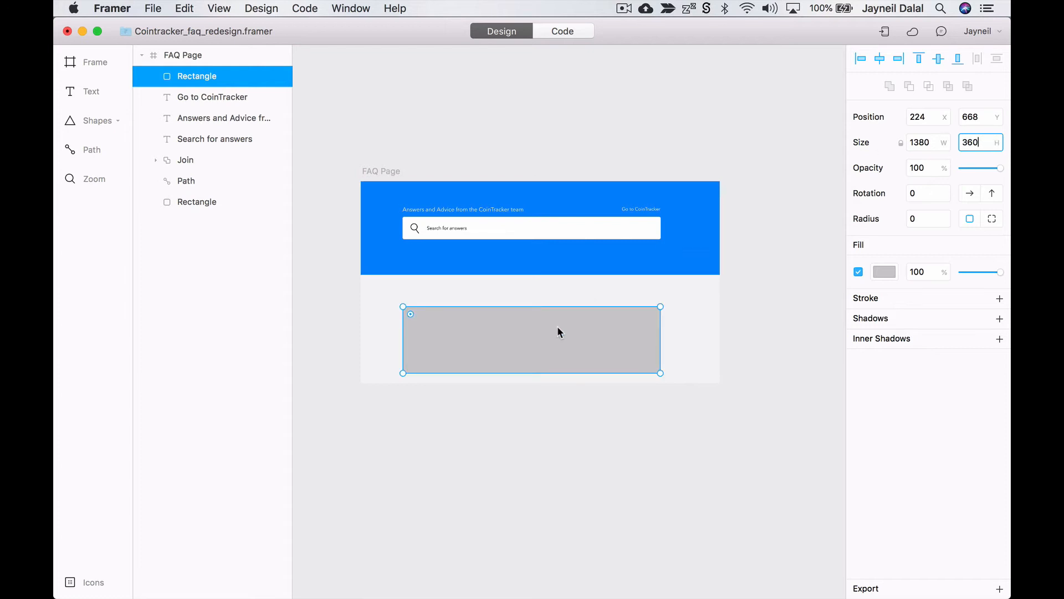
left_click(559, 326)
left_click_drag(559, 325, 559, 318)
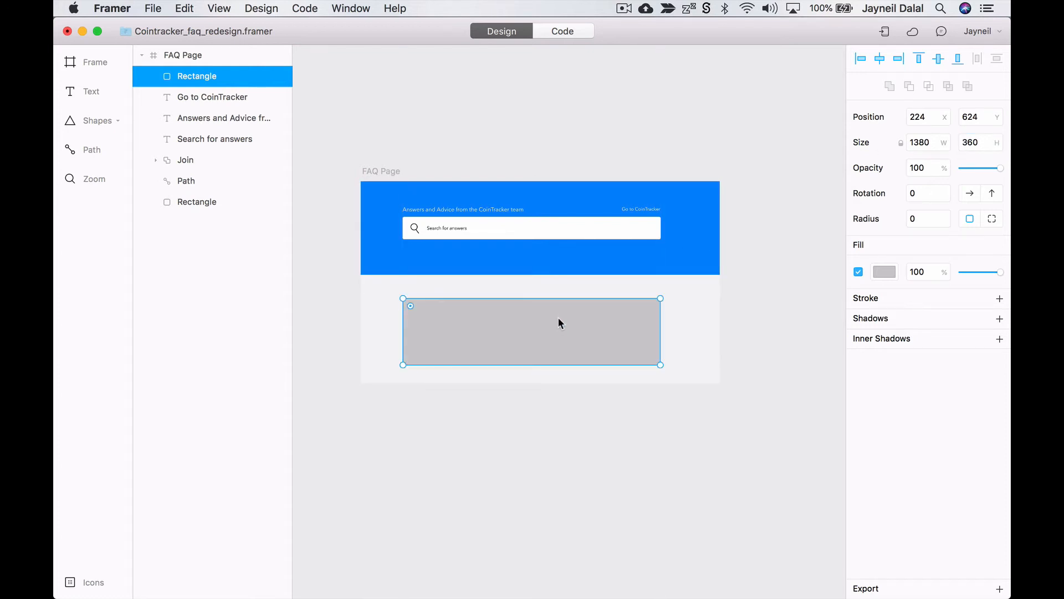
- Fill the rectangle below the header with white and add a shadow with Y offset 2 and blur 5
left_click(885, 272)
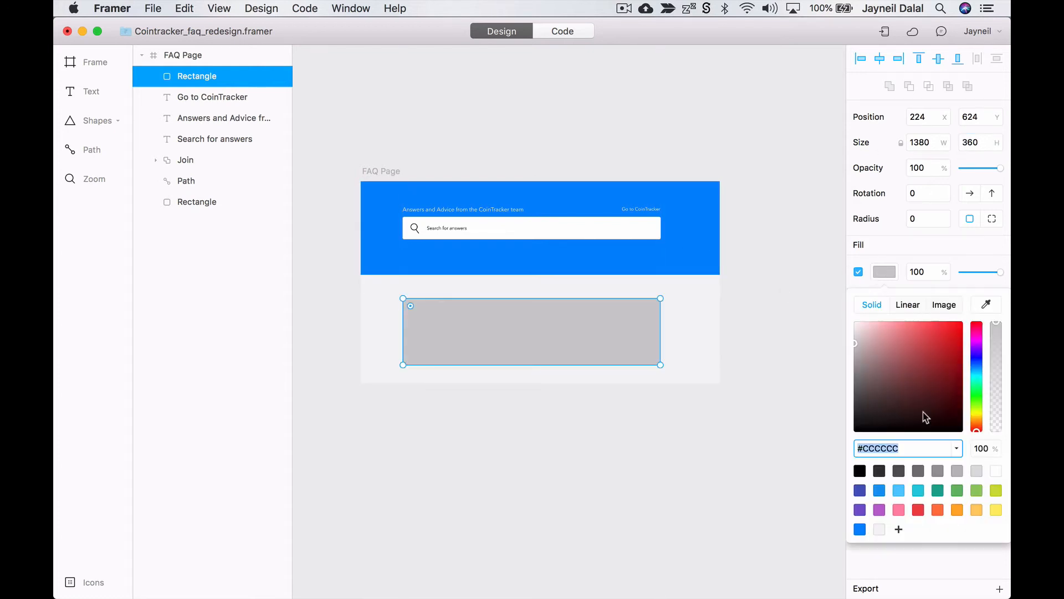
left_click(996, 471)
left_click(701, 434)
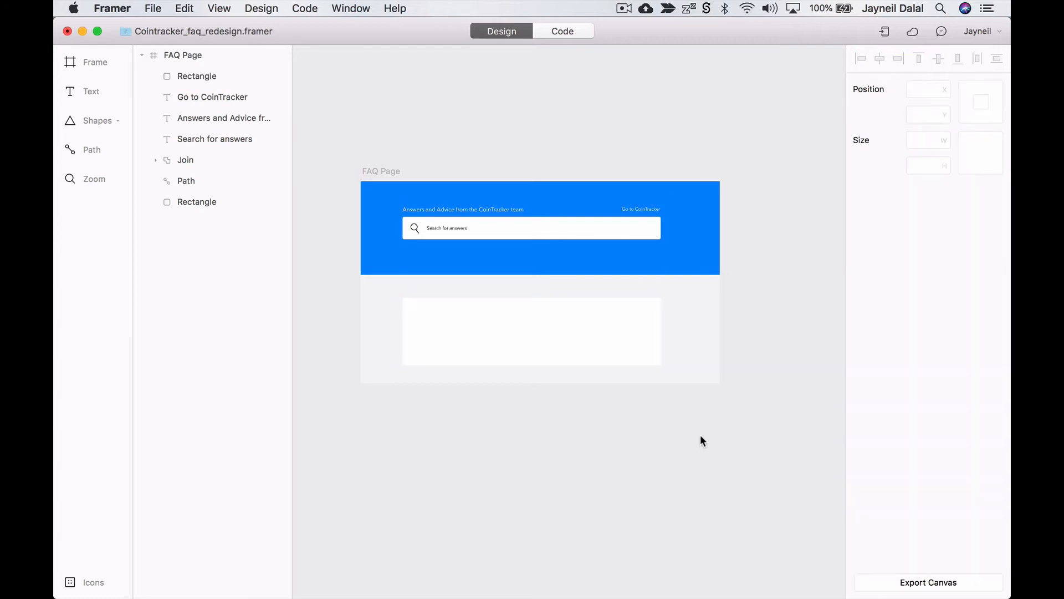
left_click(518, 319)
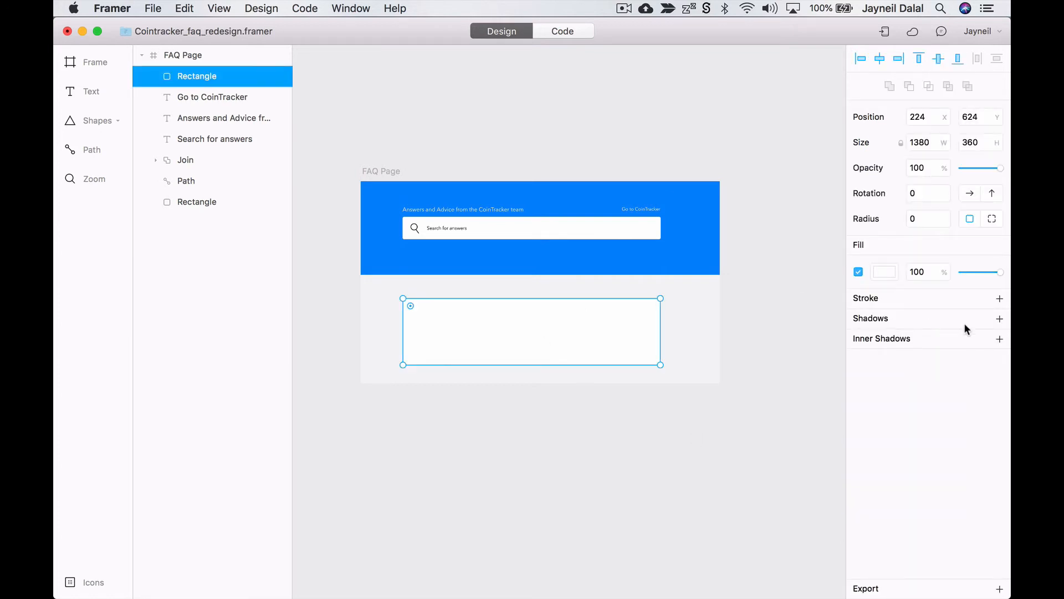
left_click(1001, 319)
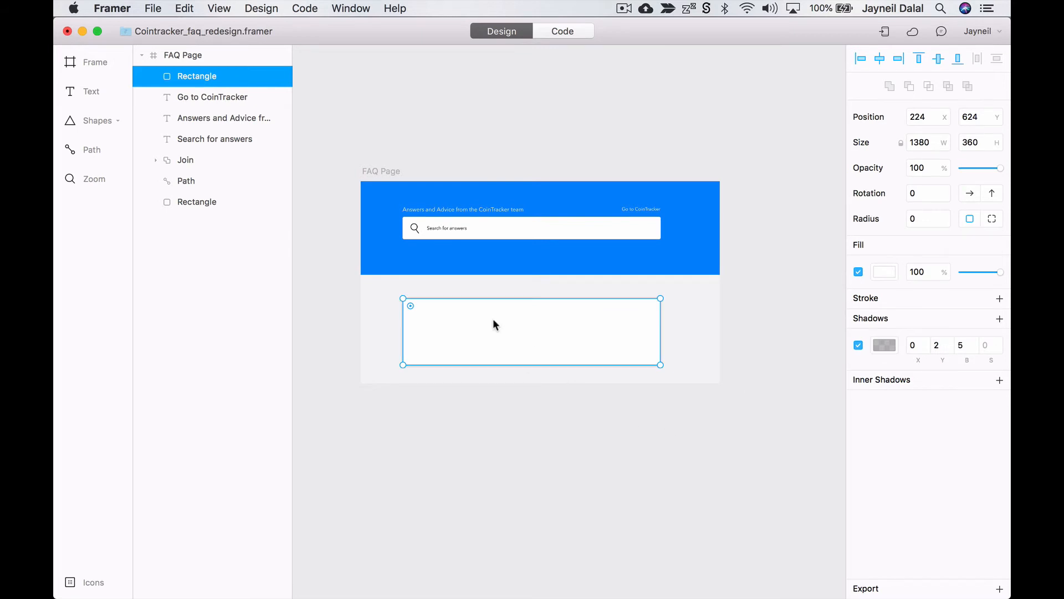
- Round all four corners of the white card to radius 5 and nudge the card slightly upward
double_click(429, 310)
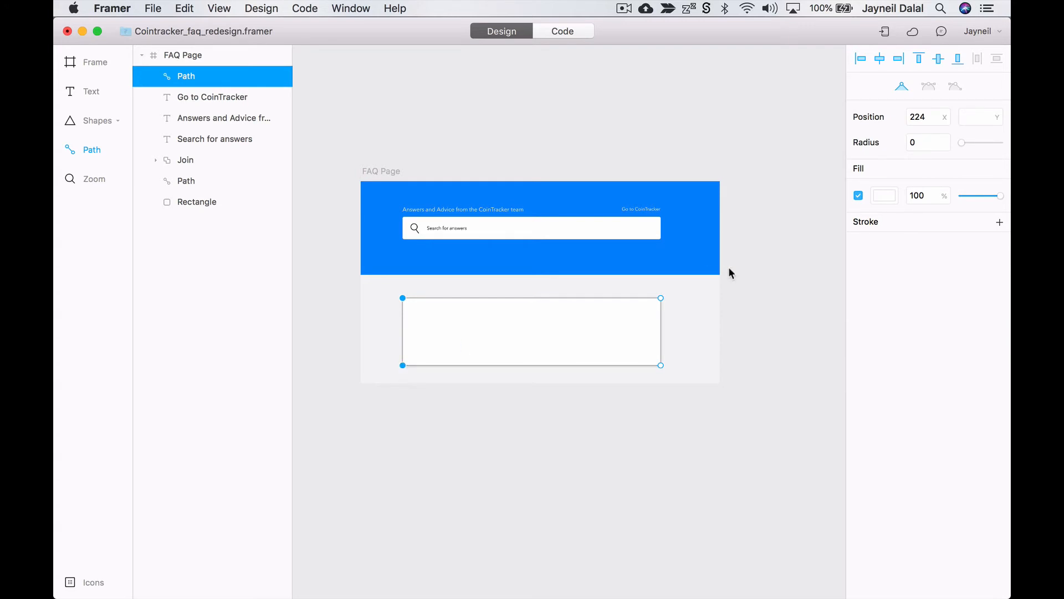
left_click(660, 298, "shift")
left_click(661, 366, "shift")
left_click(924, 143)
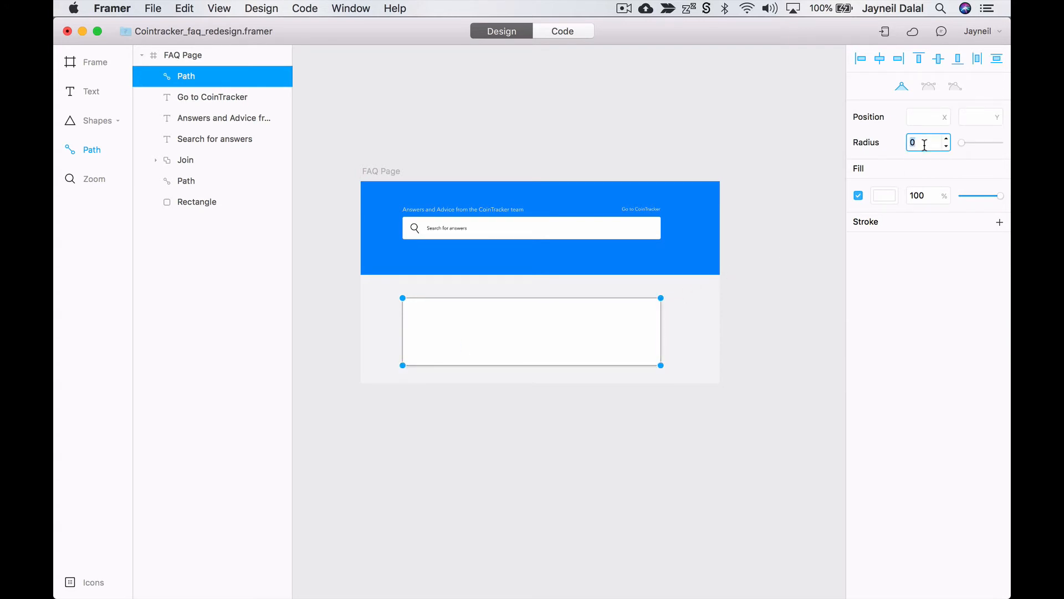
type("5")
left_click(535, 407)
left_click_drag(510, 338, 510, 337)
left_click(491, 418)
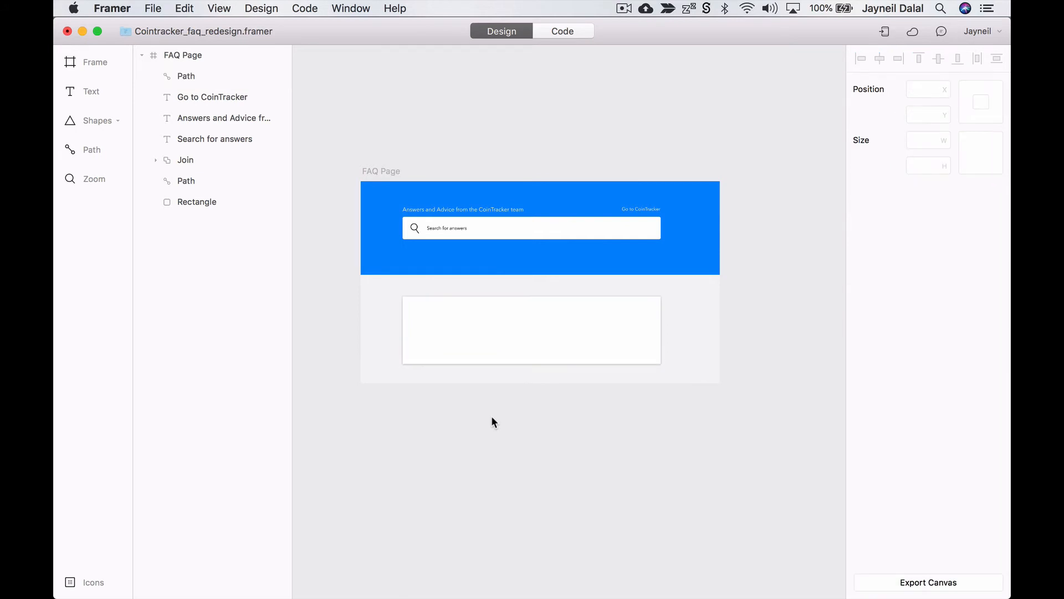
- Add the text "Getting Started" in the upper part of the white card, at about X 336, Y 662
scroll(491, 417, "right", 1)
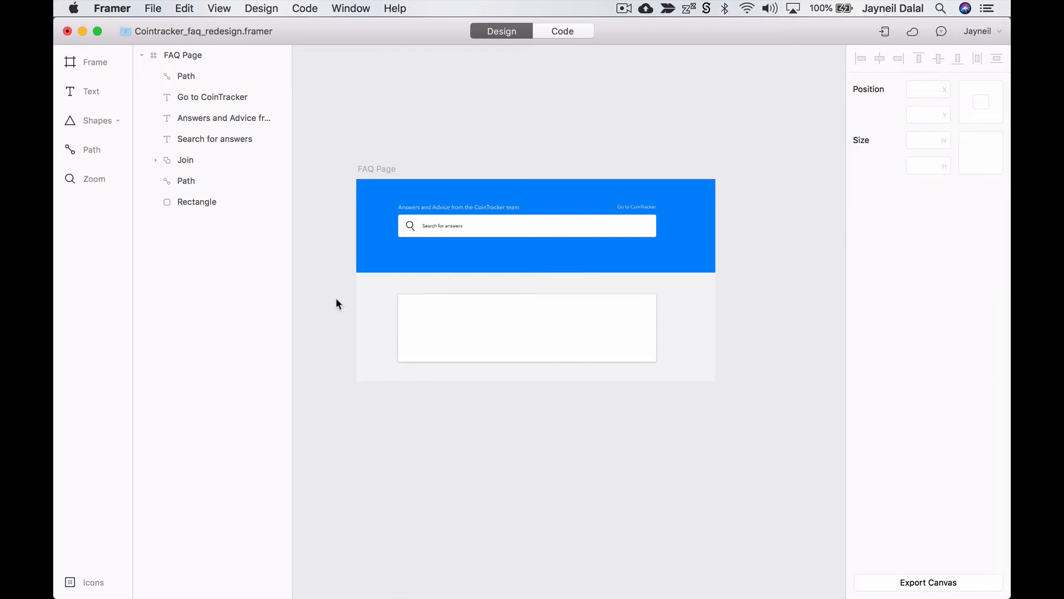
key("super+equal")
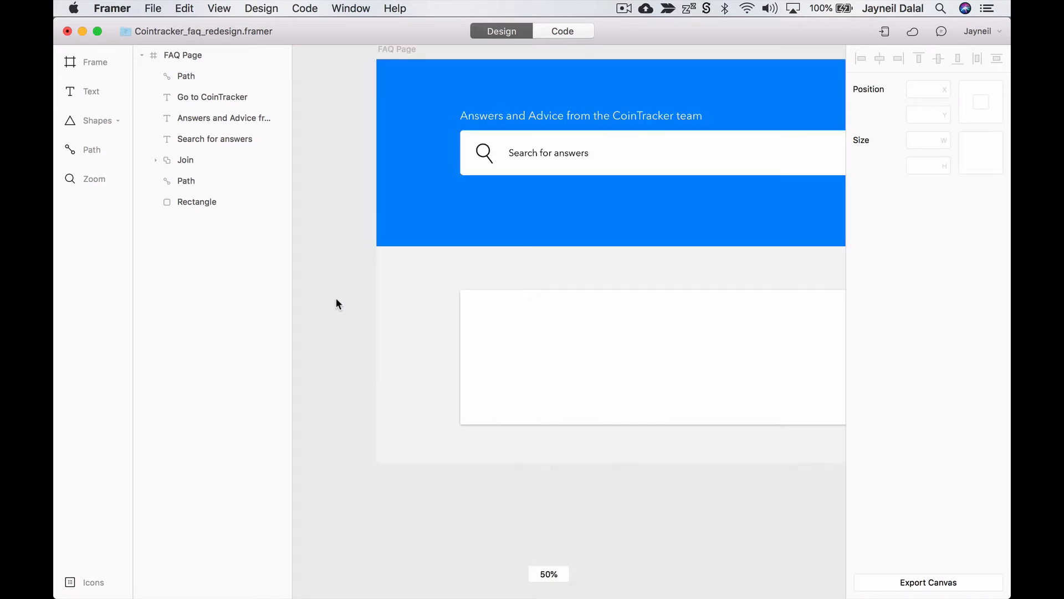
scroll(336, 299, "up", 1)
scroll(336, 299, "left", 1)
scroll(336, 300, "right", 1)
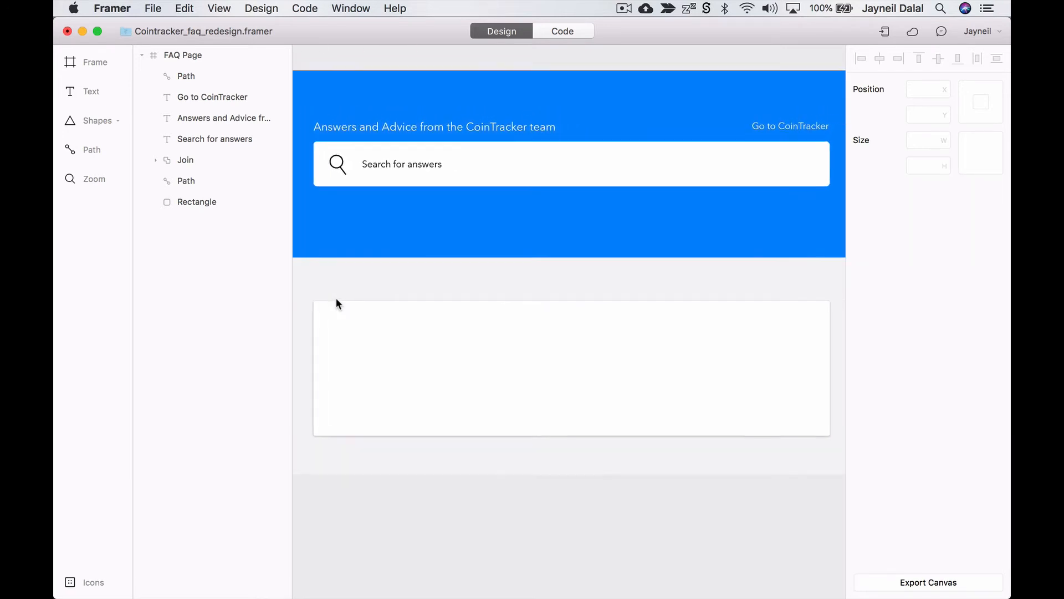
key("t")
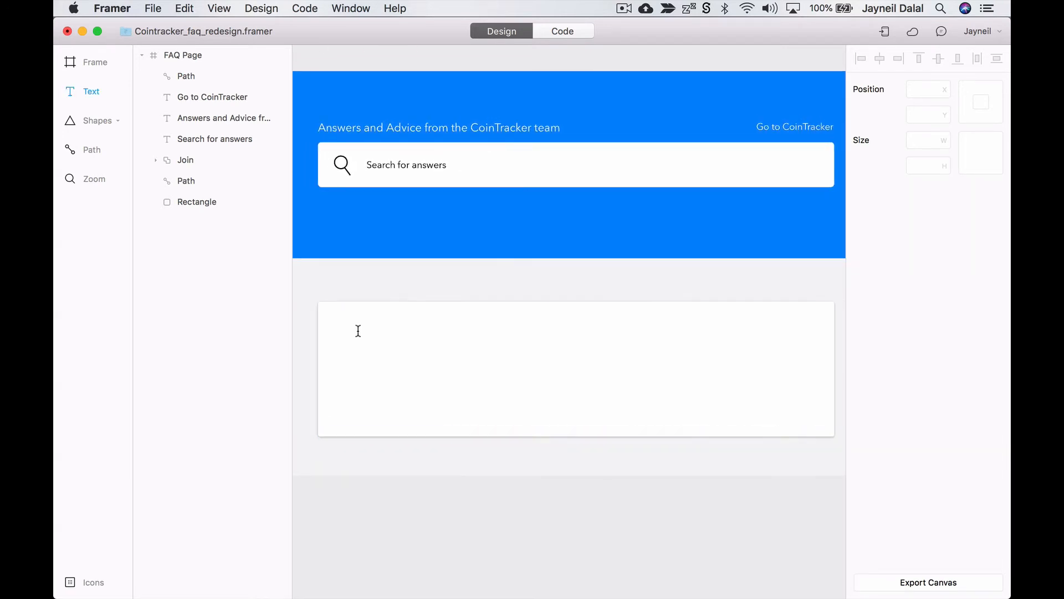
left_click(360, 332)
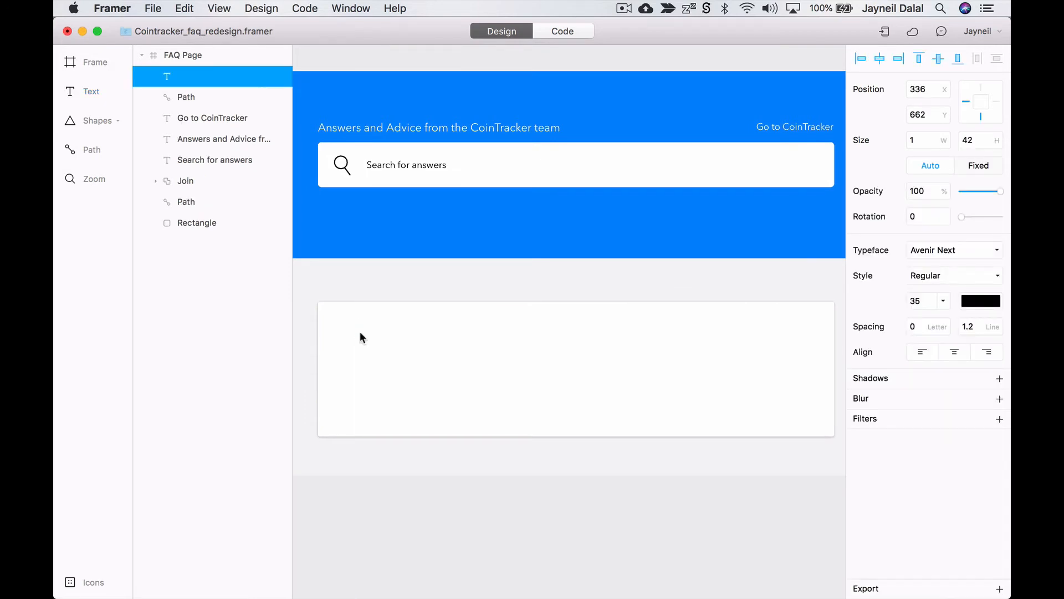
type("Getting Sta")
type("rted")
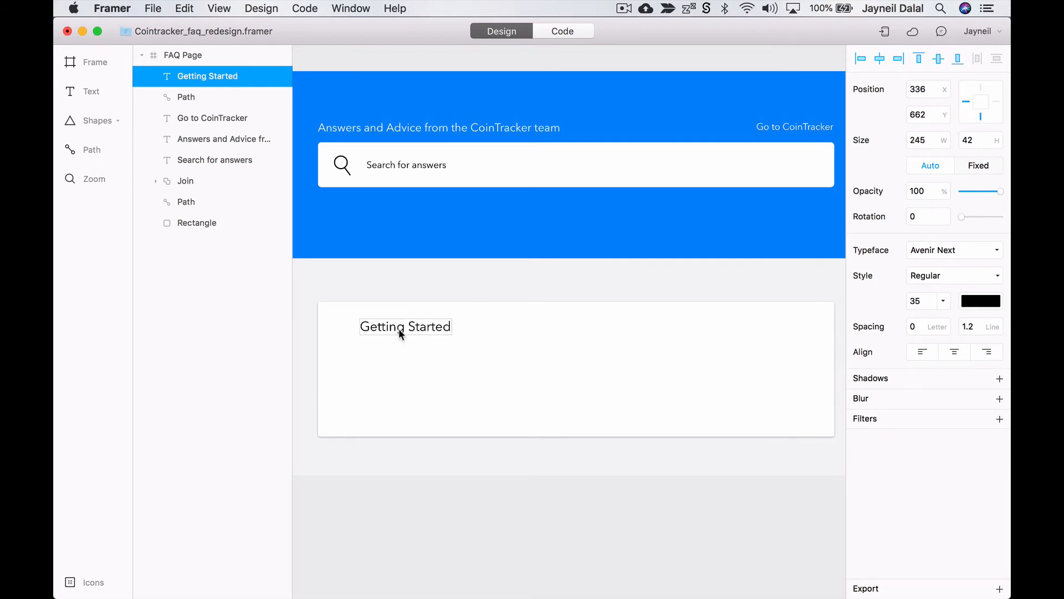
- Set the "Getting Started" heading's font style to Medium
key("super+a")
left_click(932, 275)
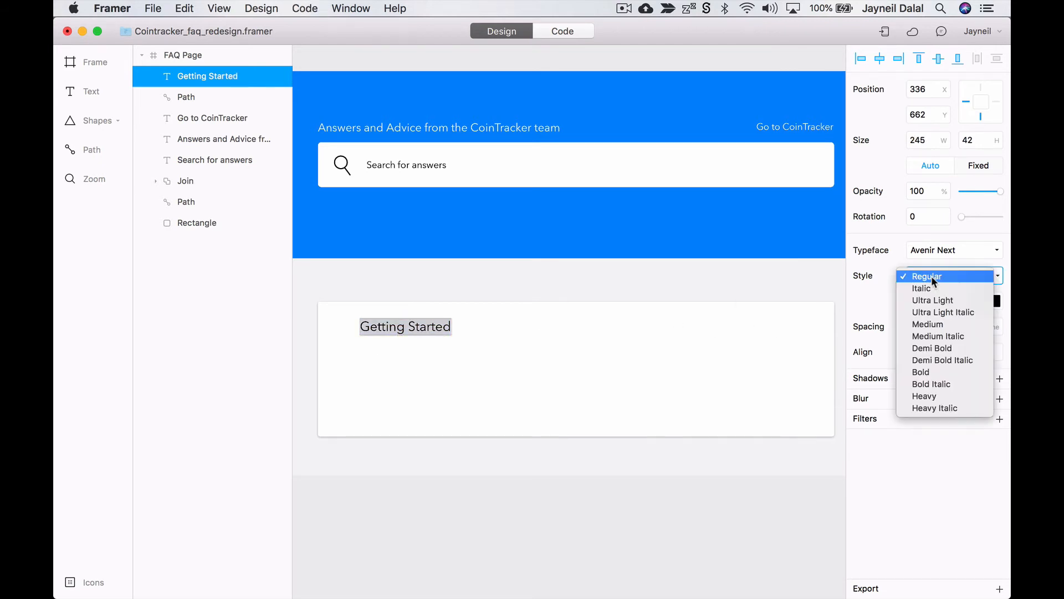
left_click(940, 324)
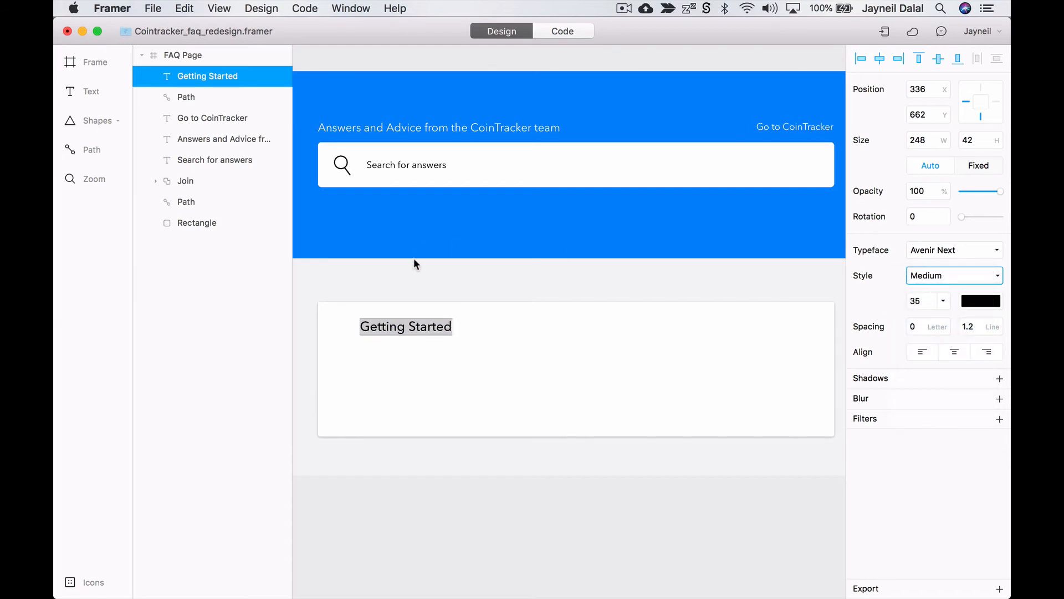
key("Escape")
- Shift the "Getting Started" heading right and add a copy below it at X 482, Y 754, reworded "Easy steps to get started with CoinTracker"
left_click_drag(410, 327, 463, 364)
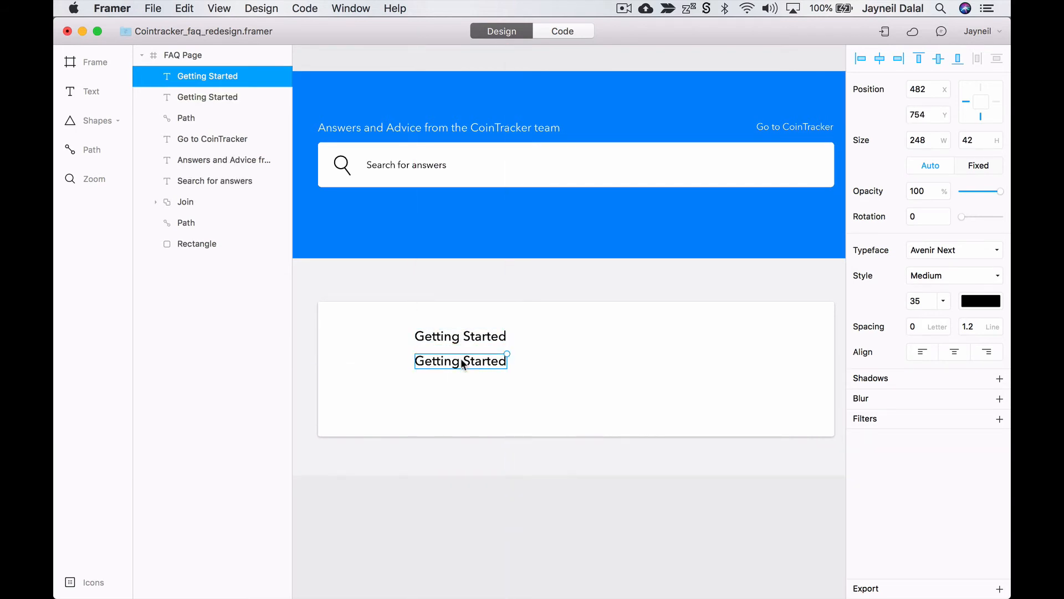
double_click(464, 363)
type("Easy")
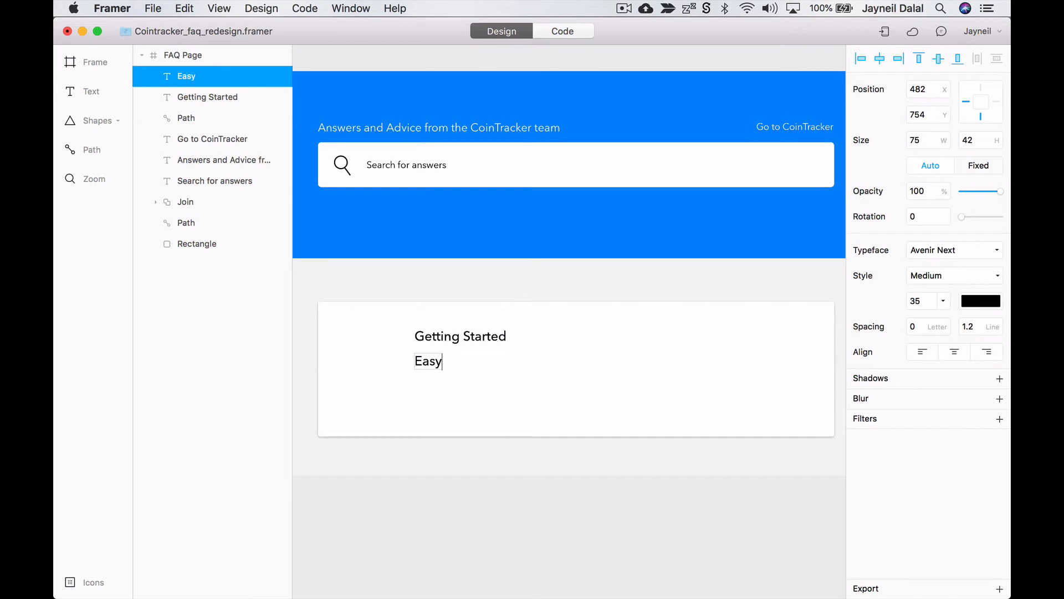
type(" steps to")
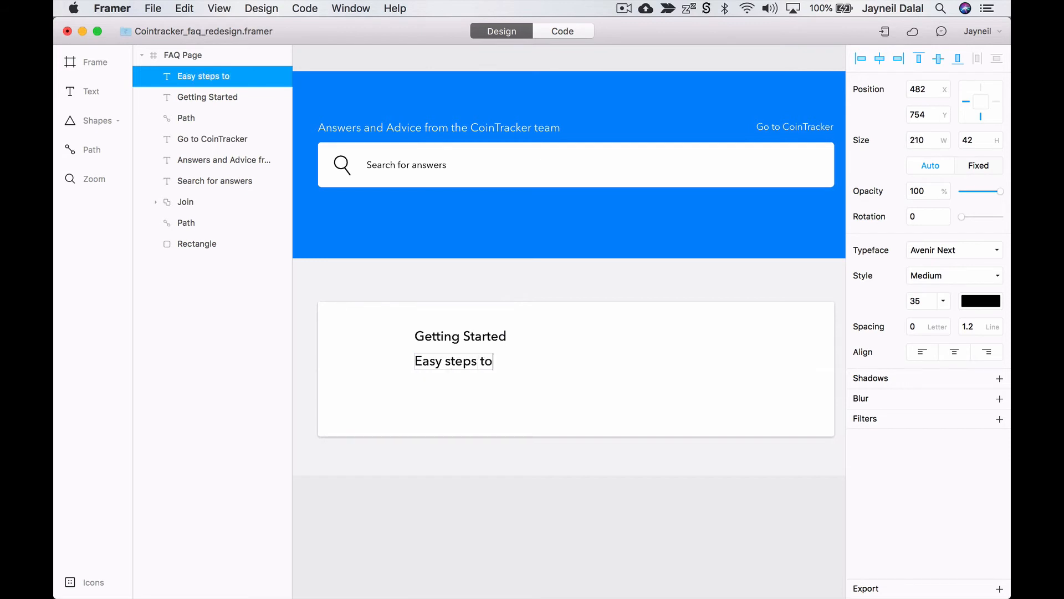
type(" get start")
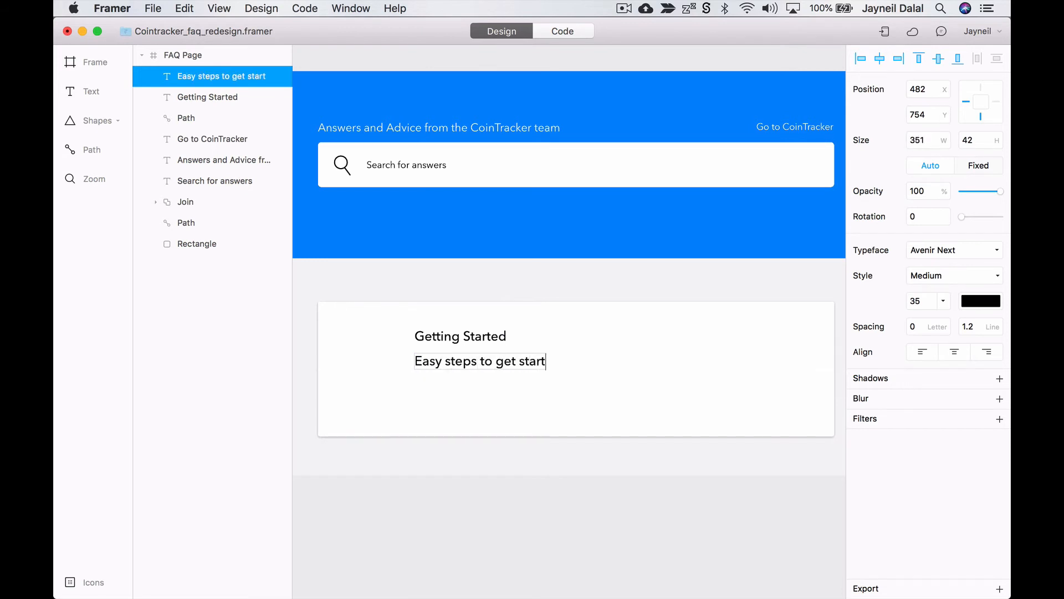
type("ed with Coin")
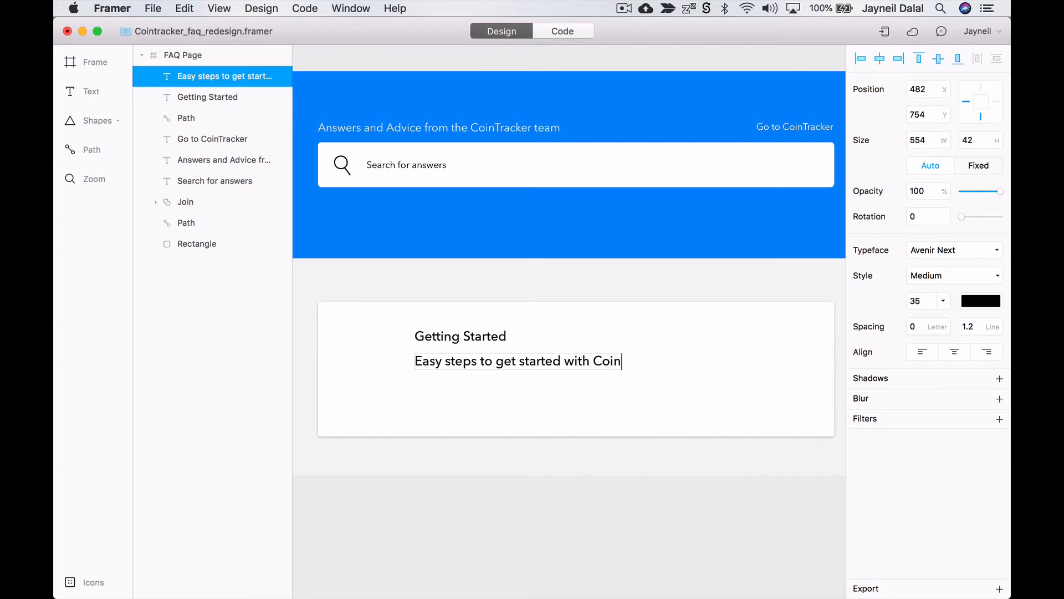
type("Tracker")
key("super+a")
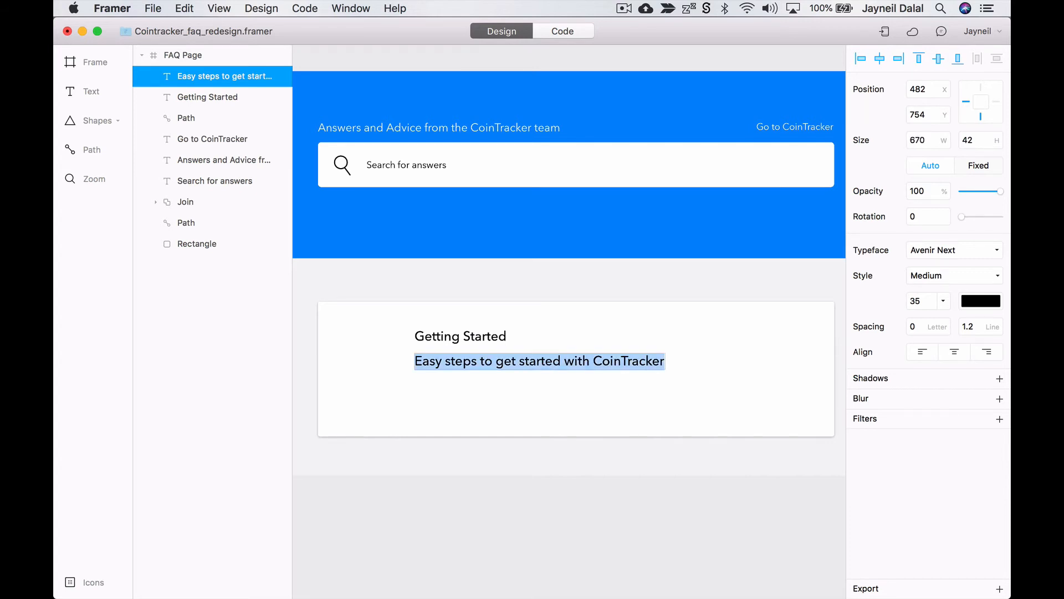
- Recolour the "Easy steps to get started with CoinTracker" subtitle to mid grey #999999 and set its font style to Regular
left_click(983, 303)
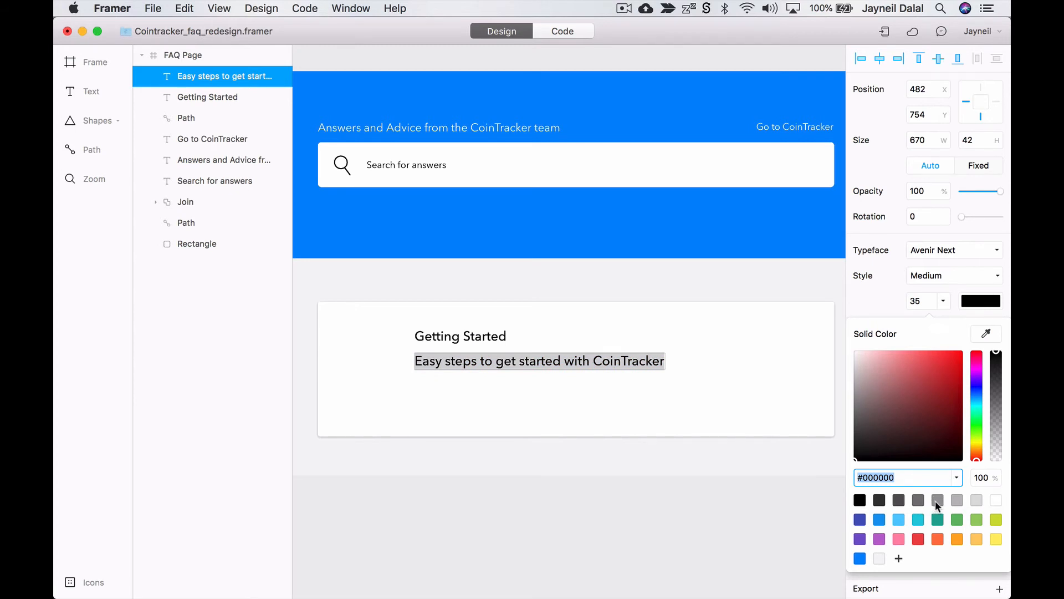
left_click(922, 500)
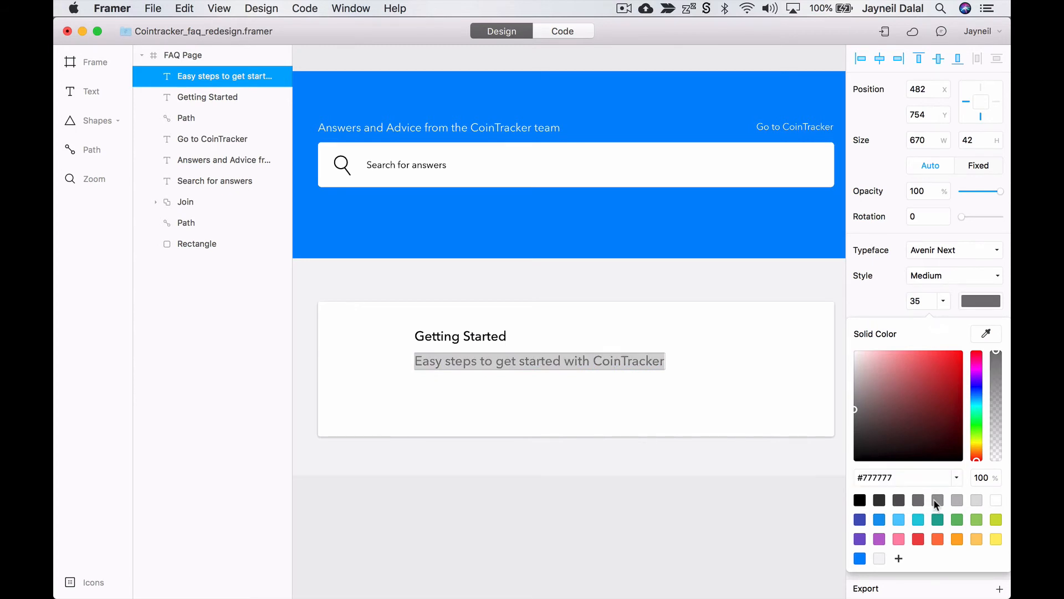
left_click(937, 501)
left_click(896, 284)
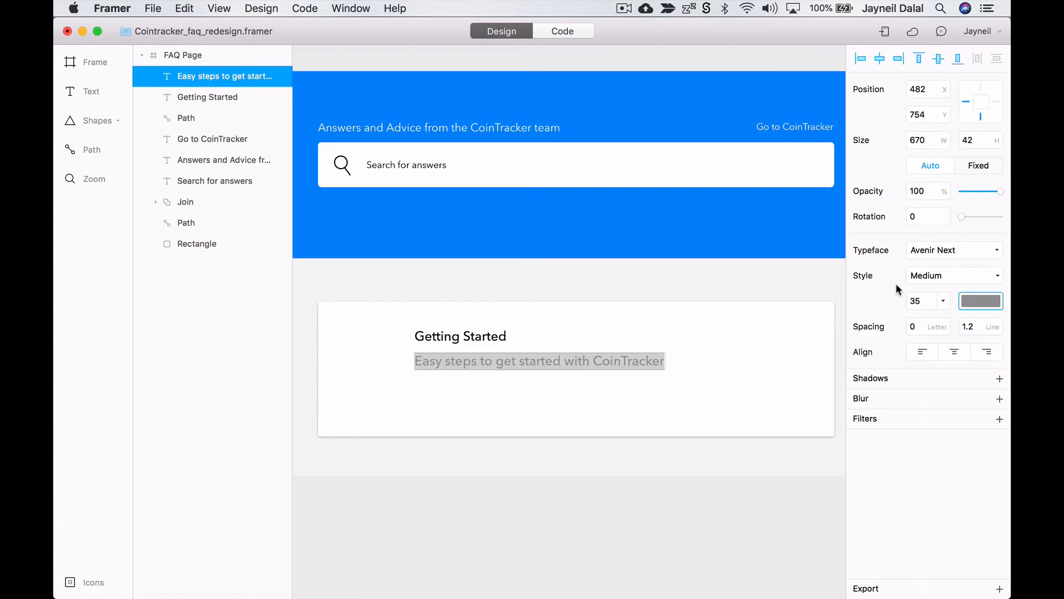
left_click(920, 276)
left_click(932, 228)
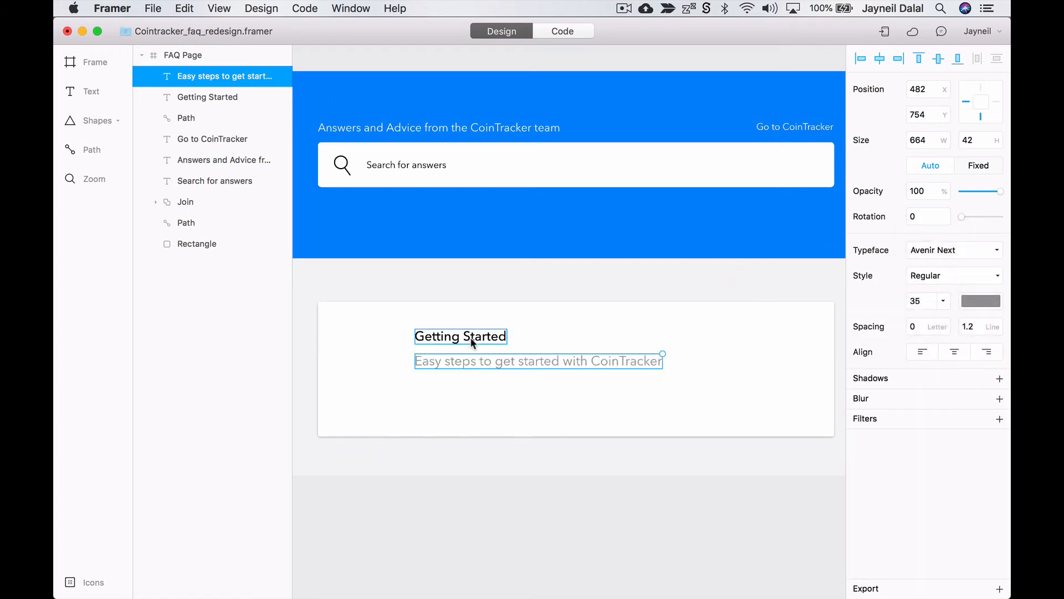
key("Escape")
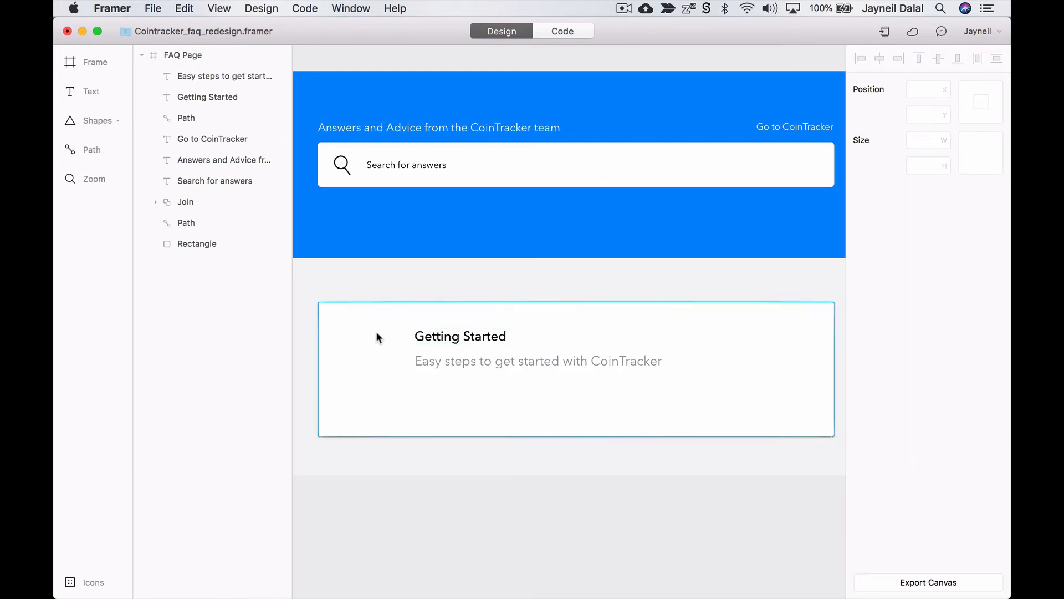
- Draw a square about 129 × 129 inside the white card, left of the headings, at about X 263, Y 720
left_click(111, 120)
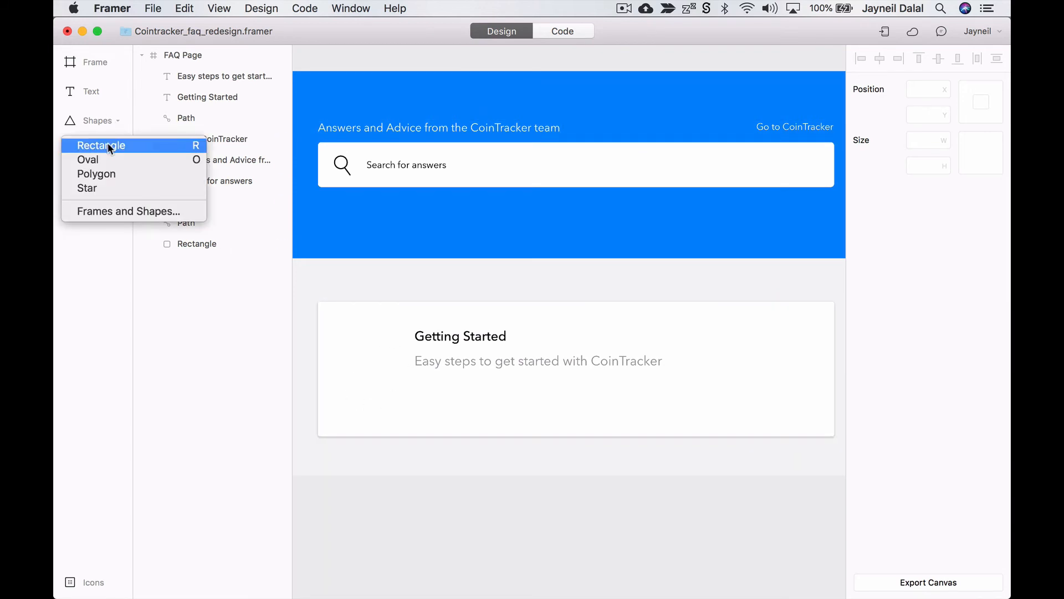
left_click(109, 144)
left_click_drag(334, 340, 380, 411)
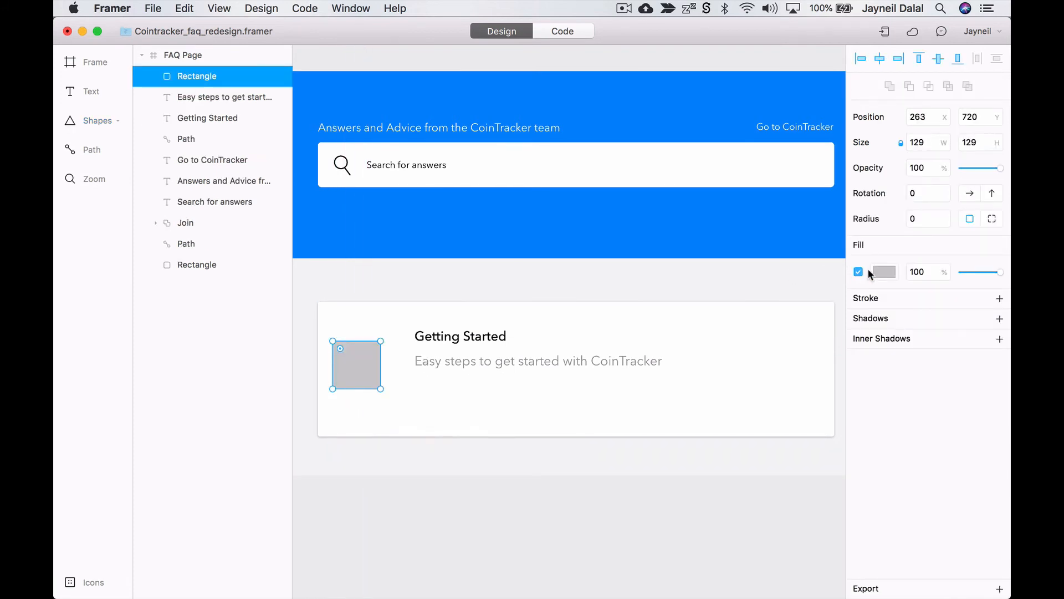
- Give the square a 1-wide grey #999999 stroke and turn off its fill
left_click(878, 303)
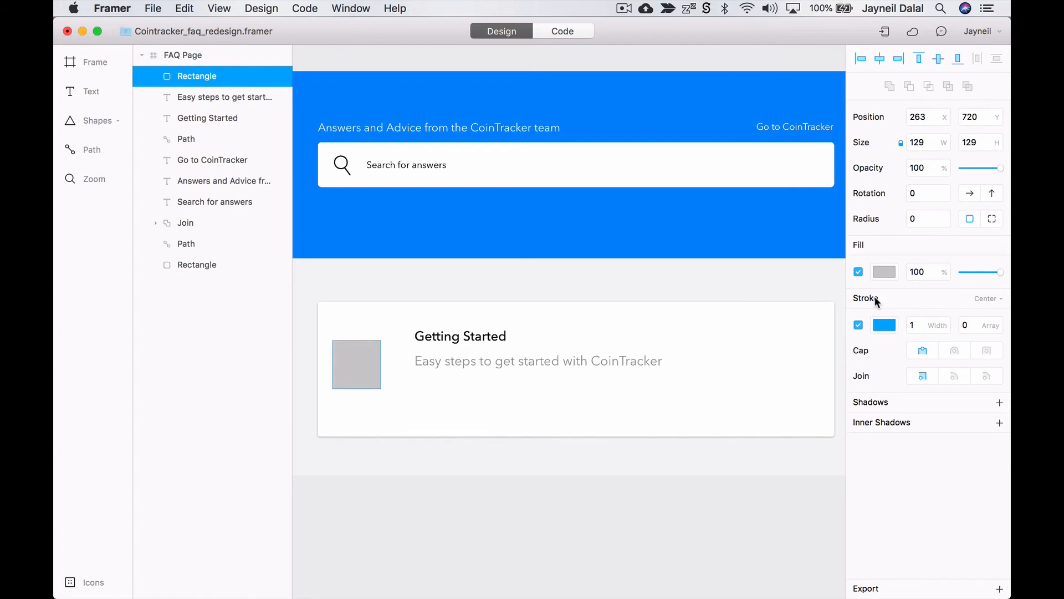
left_click(858, 271)
left_click(883, 326)
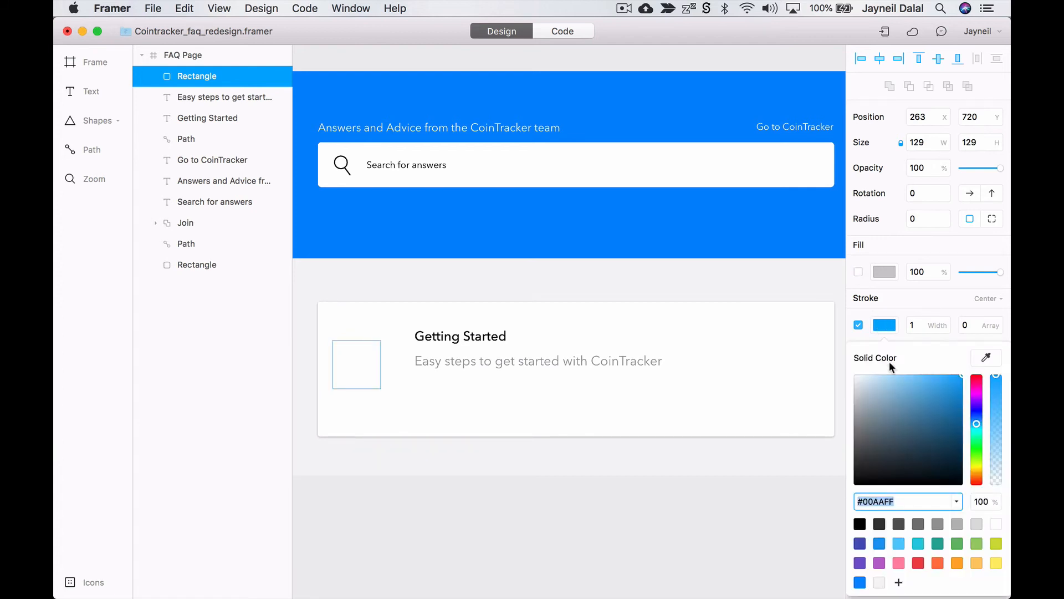
left_click(936, 524)
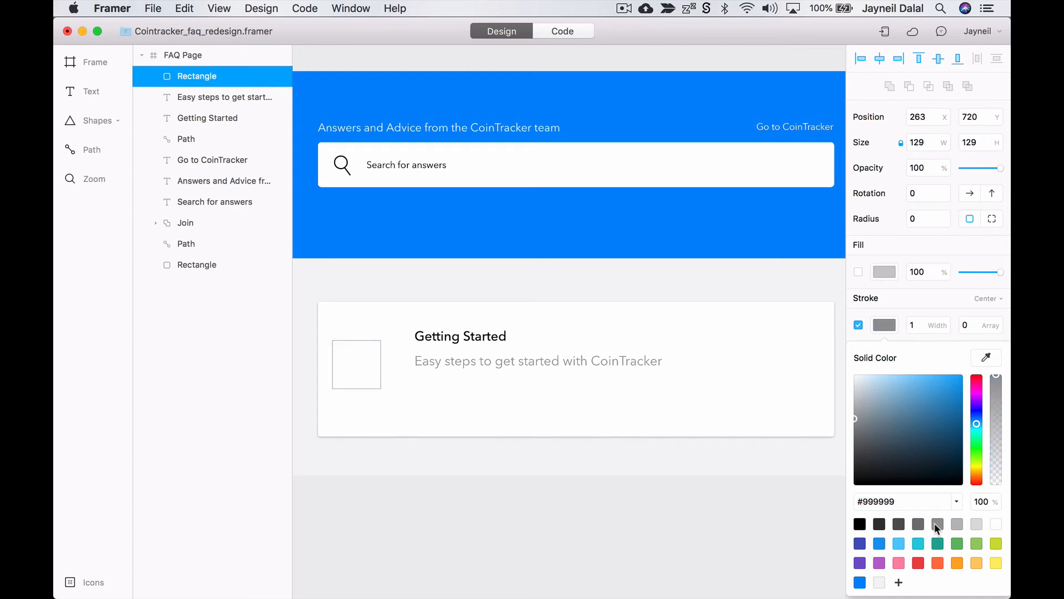
left_click(890, 305)
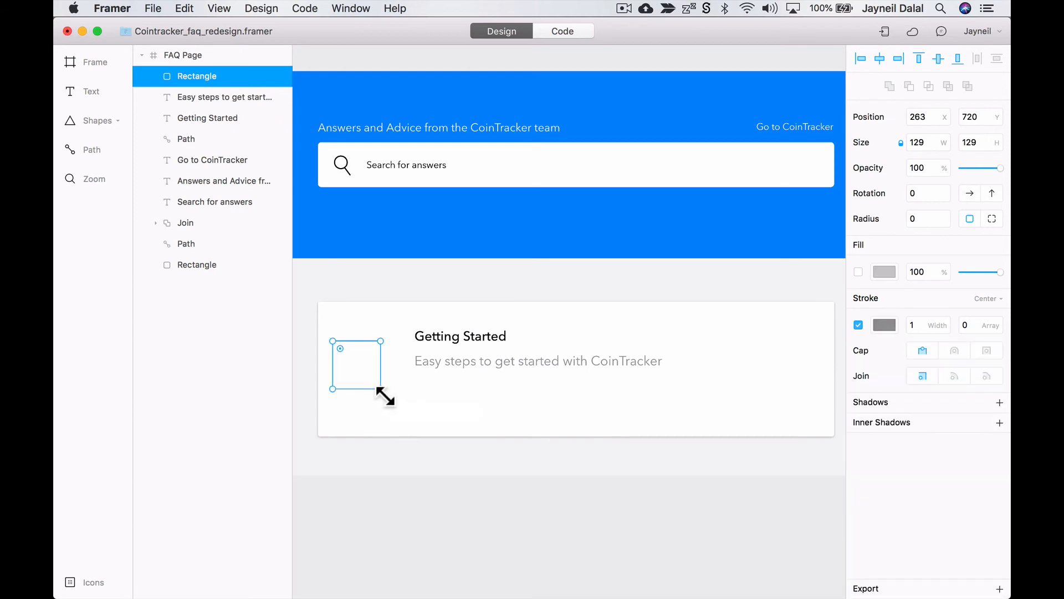
- Round the square's corners to radius 5 and nudge it slightly down and left
left_click(930, 220)
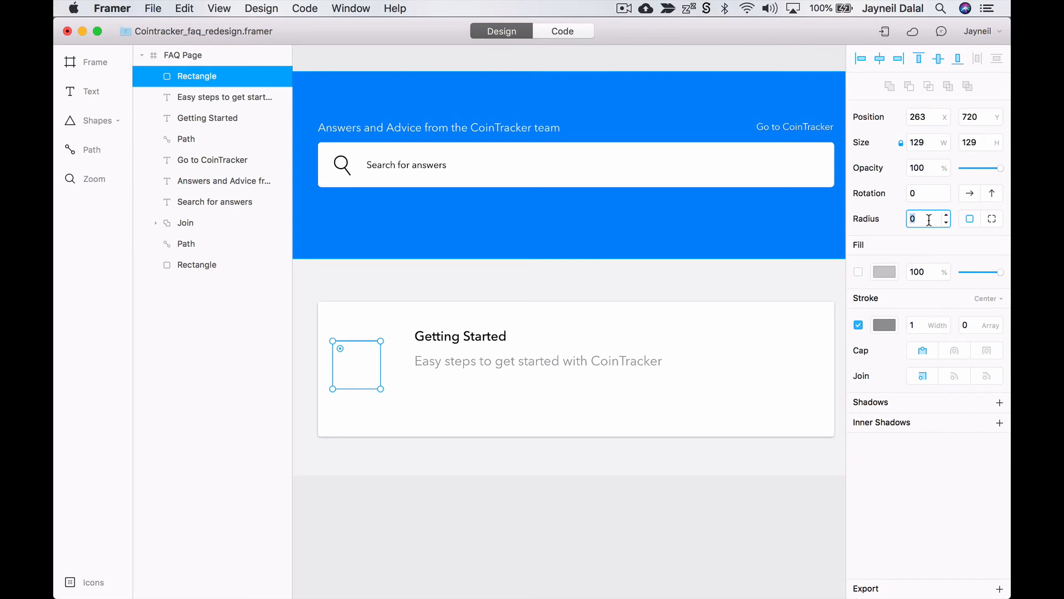
type("5")
key("Return")
left_click(362, 275)
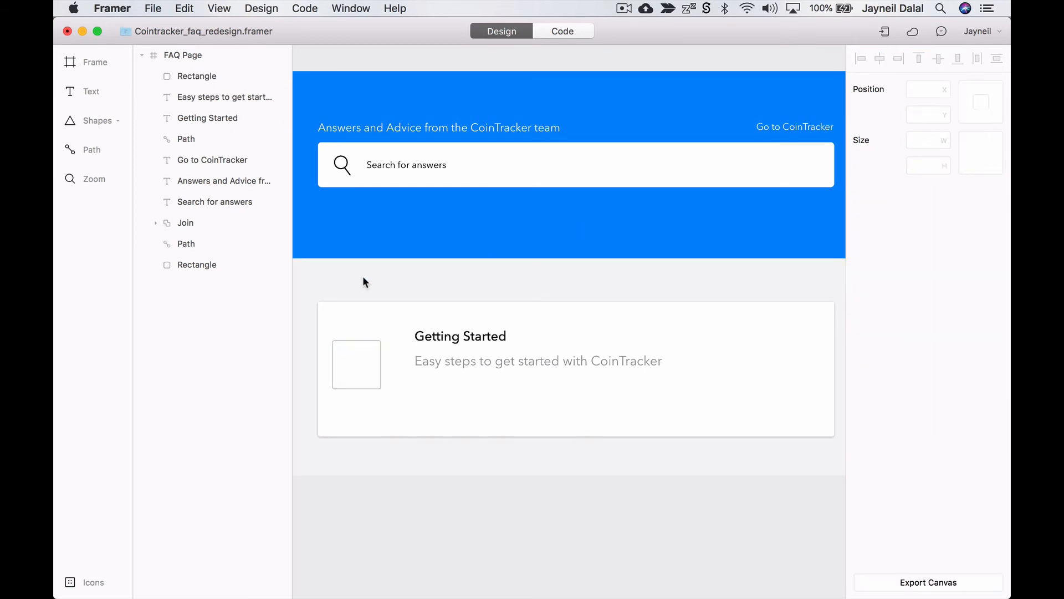
left_click(357, 338)
left_click_drag(359, 336, 357, 337)
- Draw a horizontal line about 77.5 wide near the square's upper edge and stack three copies of it below, down to about Y 823.5
left_click(98, 148)
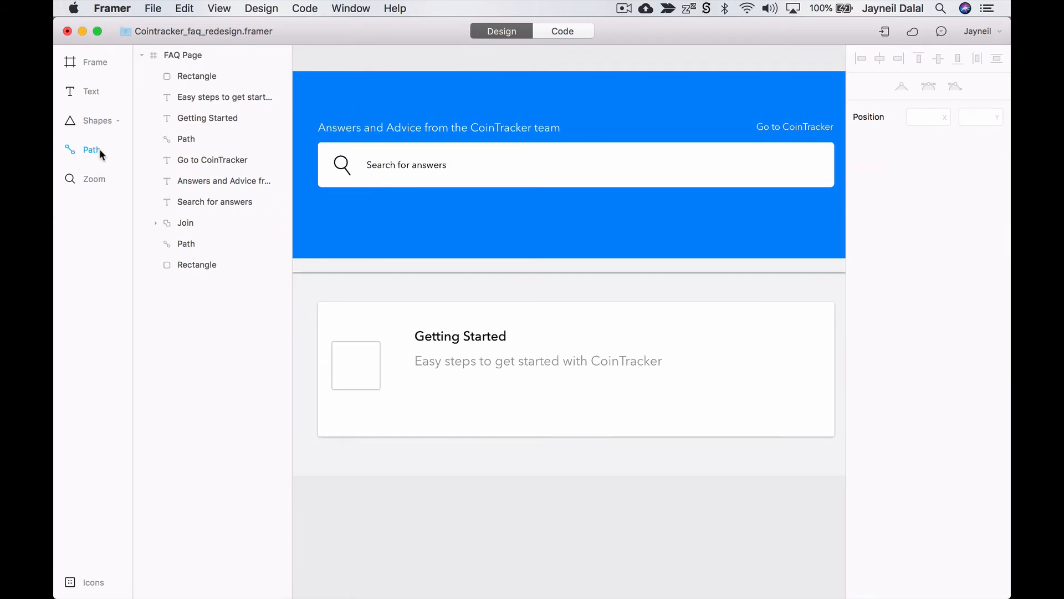
left_click(338, 354)
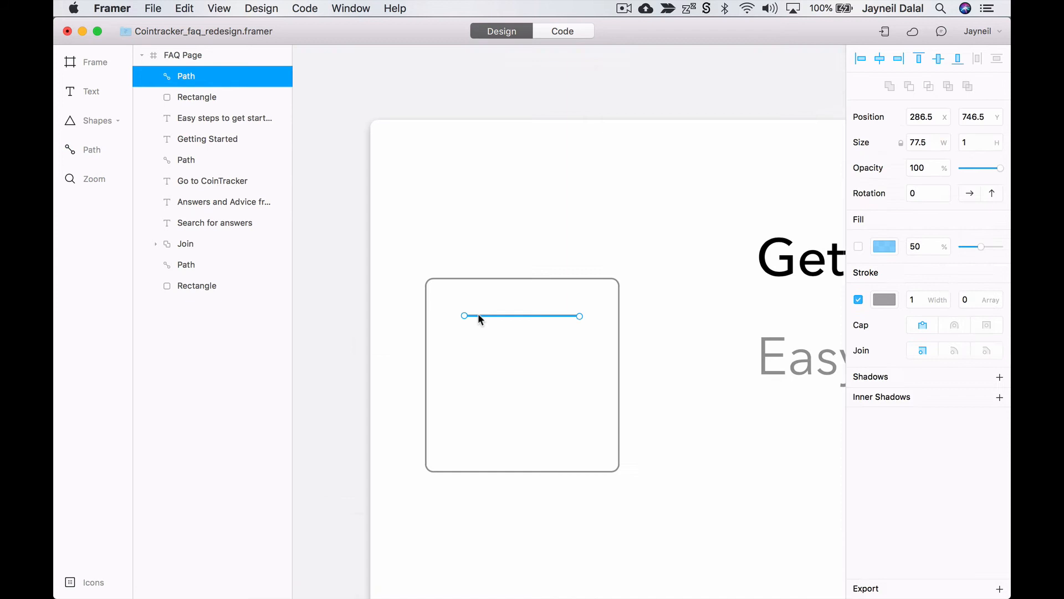
left_click_drag(478, 314, 485, 428)
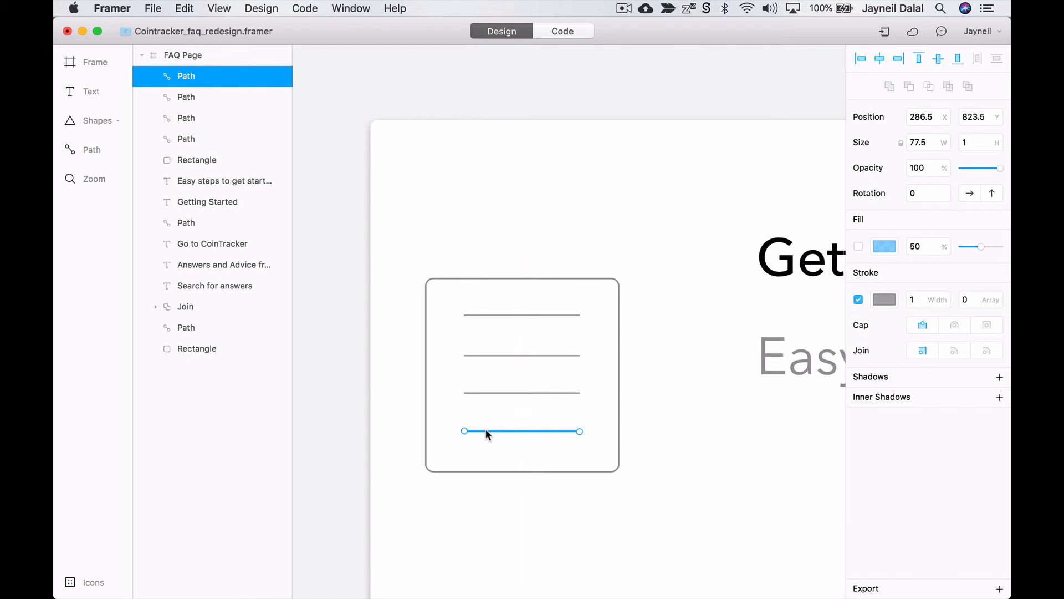
- Align the left edges of the four lines inside the square and nudge them slightly down together
left_click(490, 393, "shift")
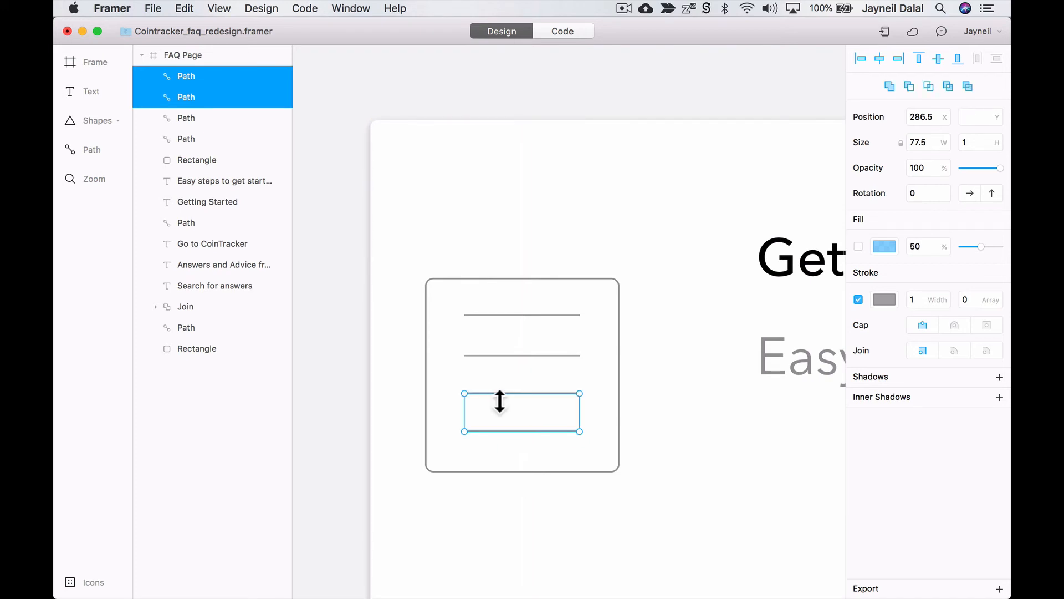
left_click(491, 355, "shift")
left_click(489, 315, "shift")
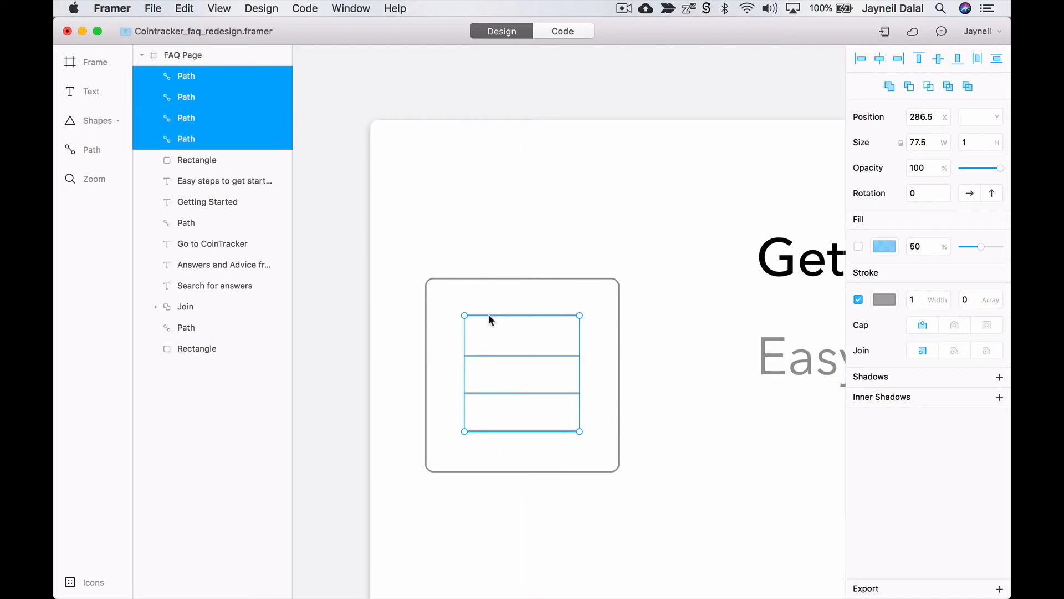
left_click(860, 58)
left_click_drag(480, 355, 479, 359)
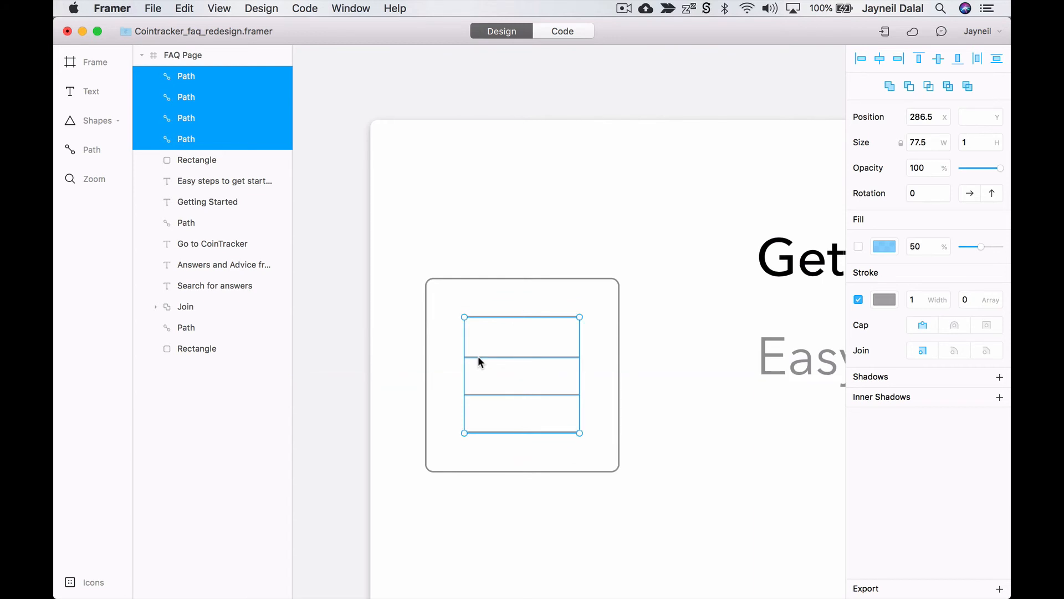
- Wrap the icon's four lines in a frame and name it "Article icon"
left_click(476, 279, "shift")
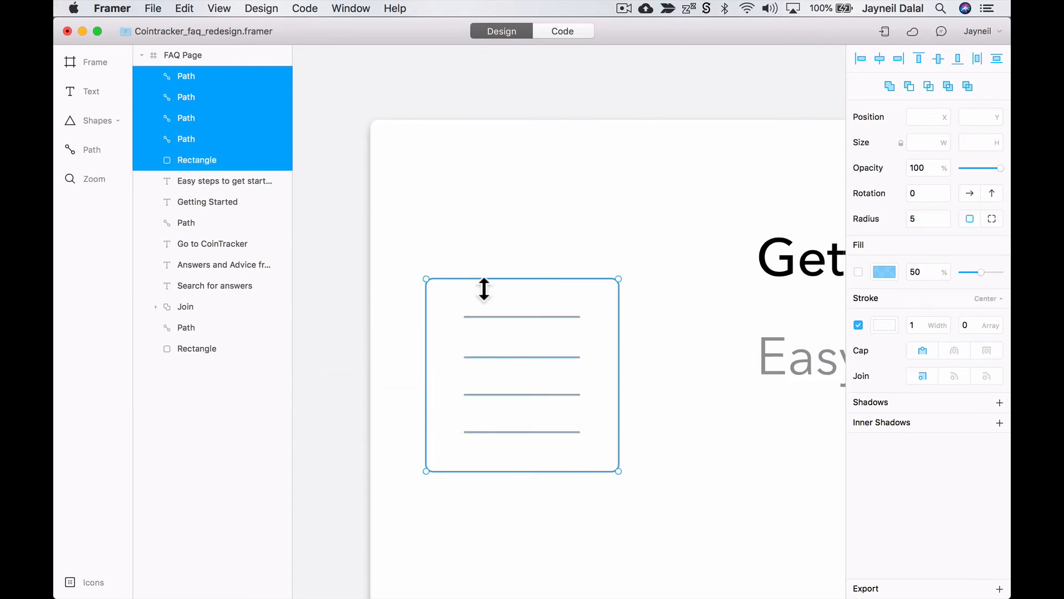
right_click(207, 96)
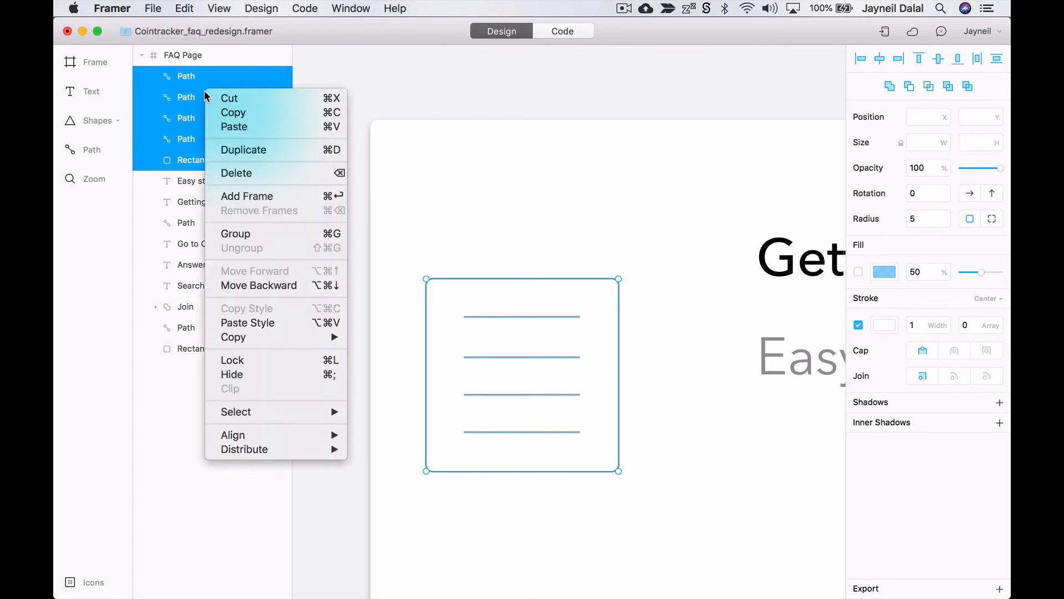
left_click(249, 197)
double_click(197, 78)
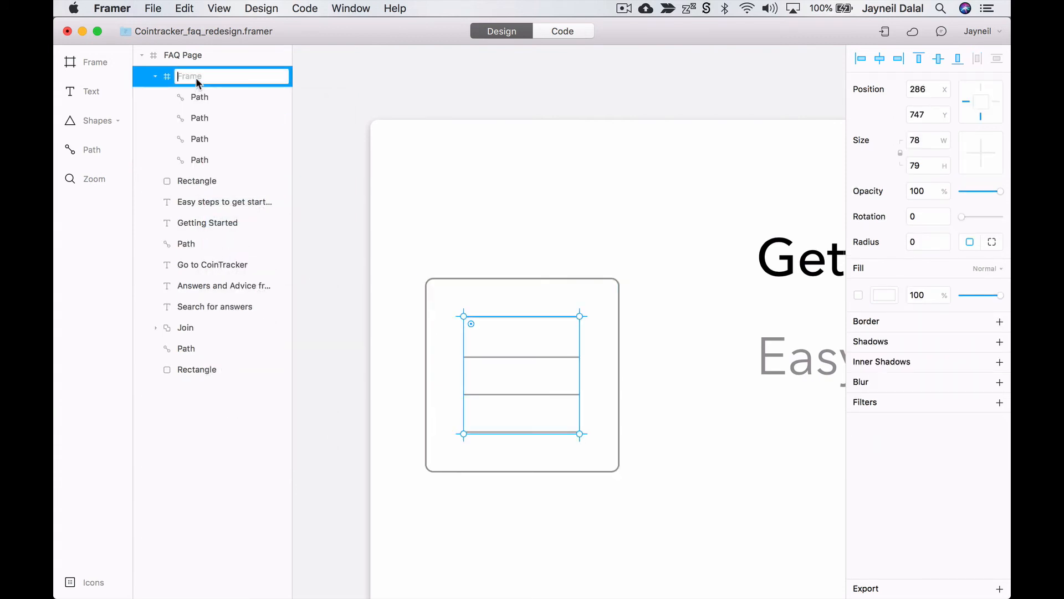
type("Article icon")
key("Return")
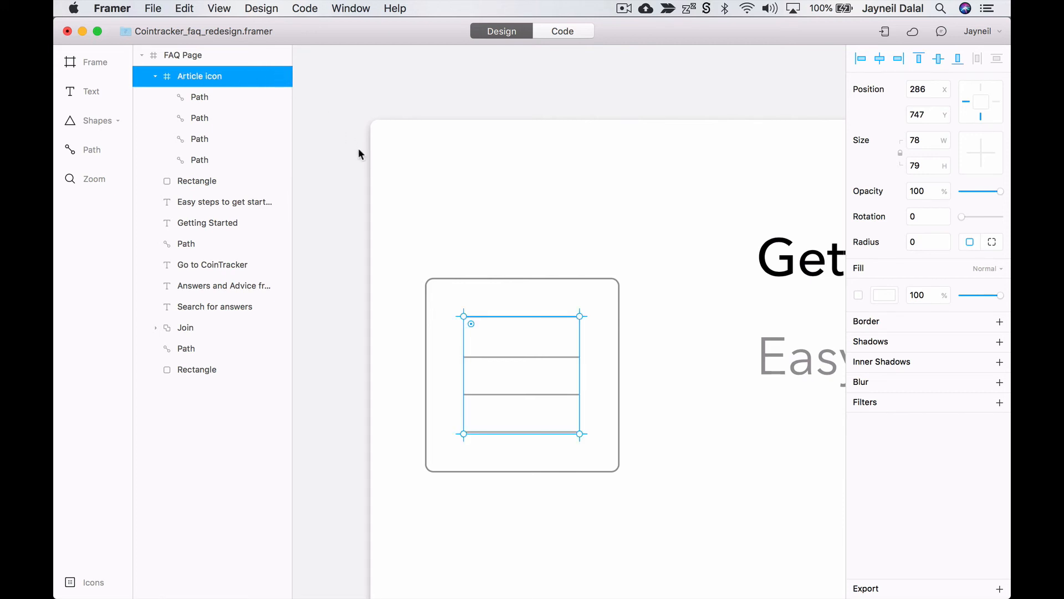
left_click(347, 154)
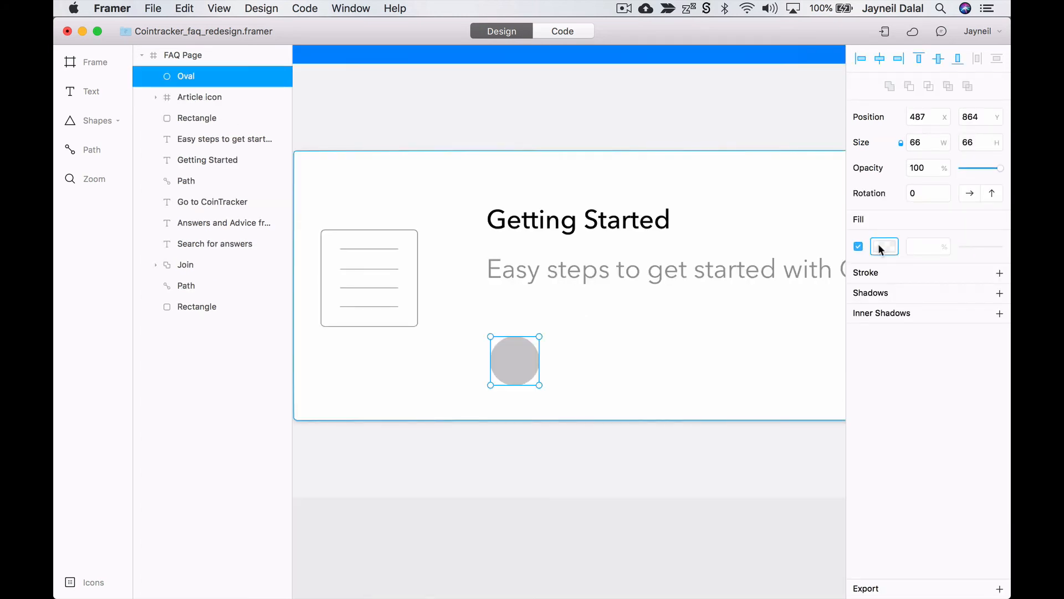
- Fill the circle below the subtitle with the portrait JPG listed directly below FAQ_1.png in the Resources folder
left_click(880, 247)
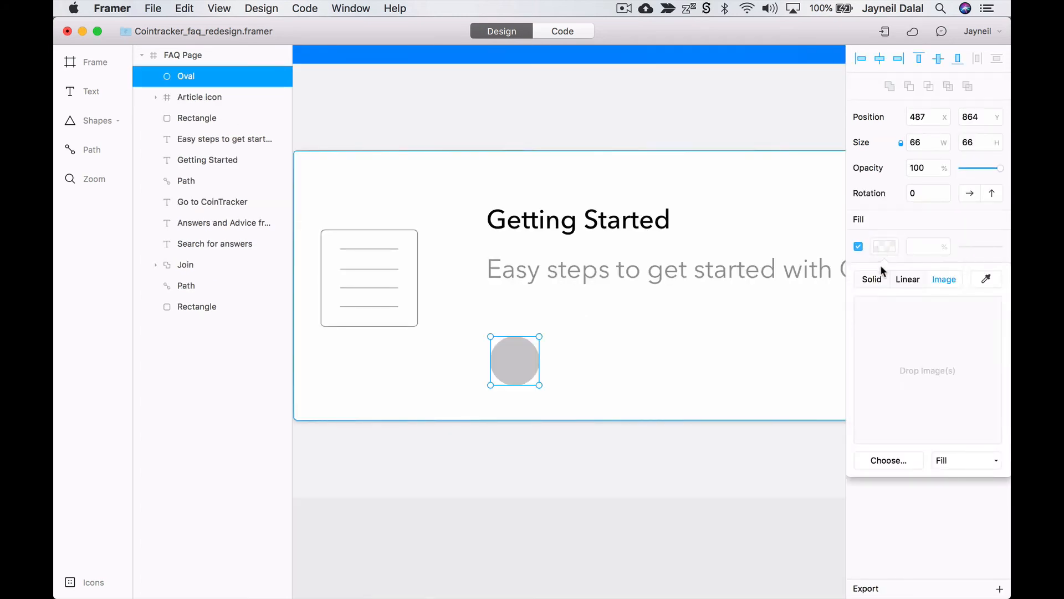
left_click(905, 460)
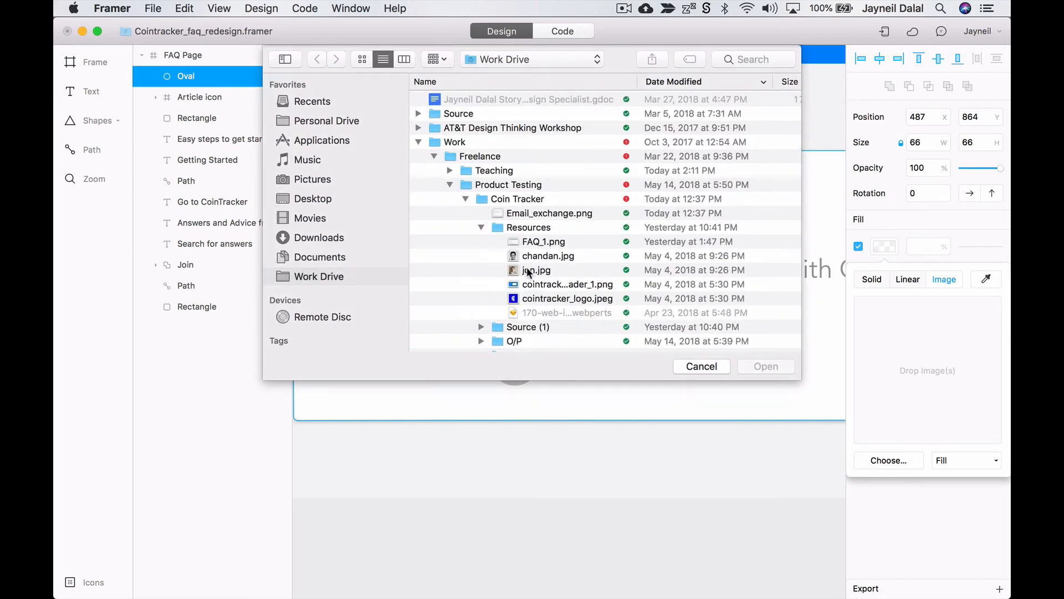
left_click(539, 258)
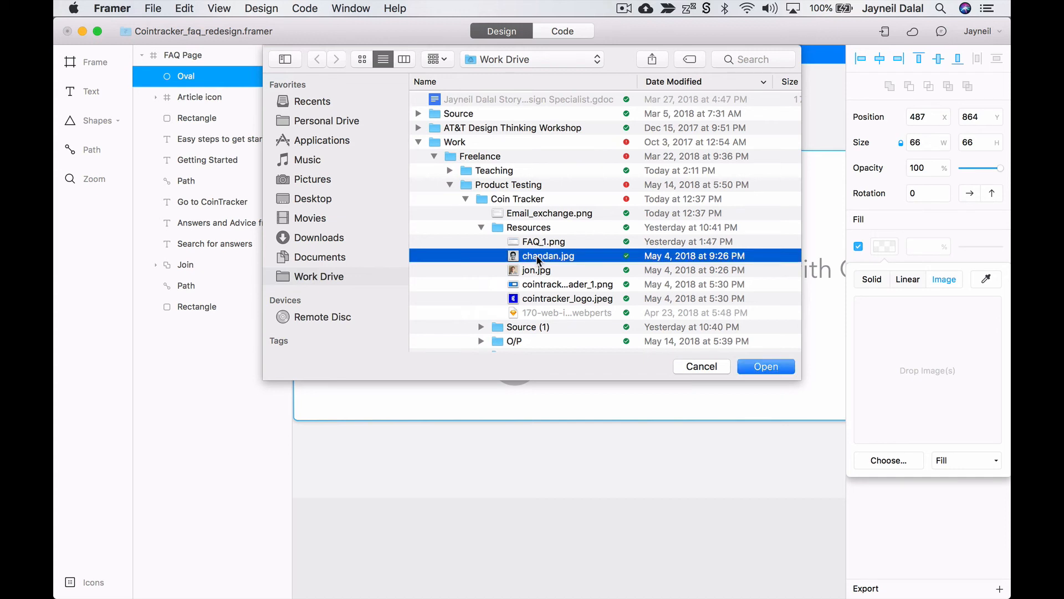
left_click(765, 367)
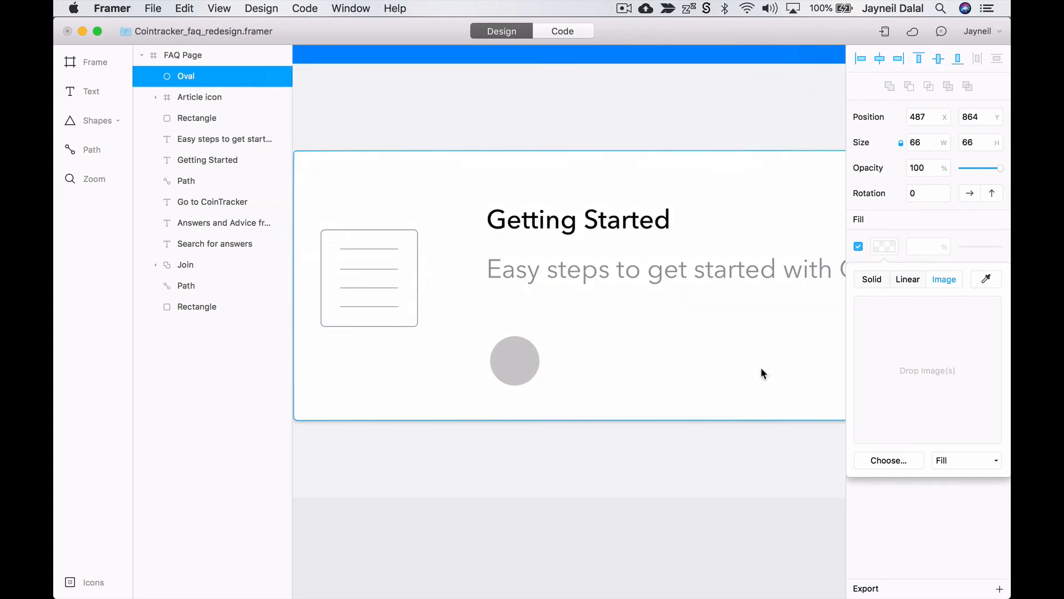
left_click(641, 451)
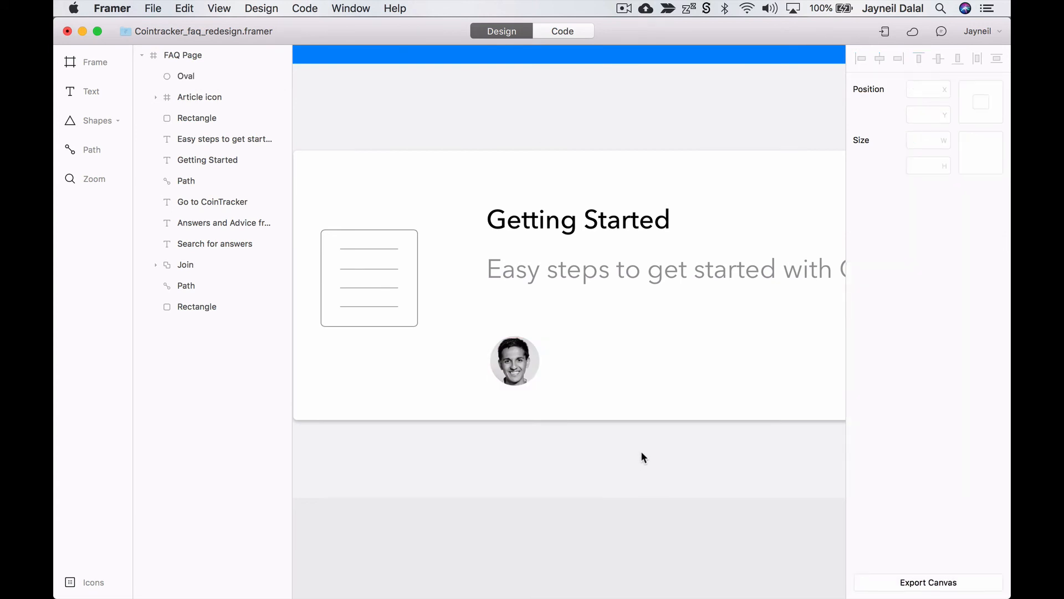
- Add the text "8 articles in this collection" beside the round portrait, at about X 579, Y 845
scroll(641, 451, "right", 3)
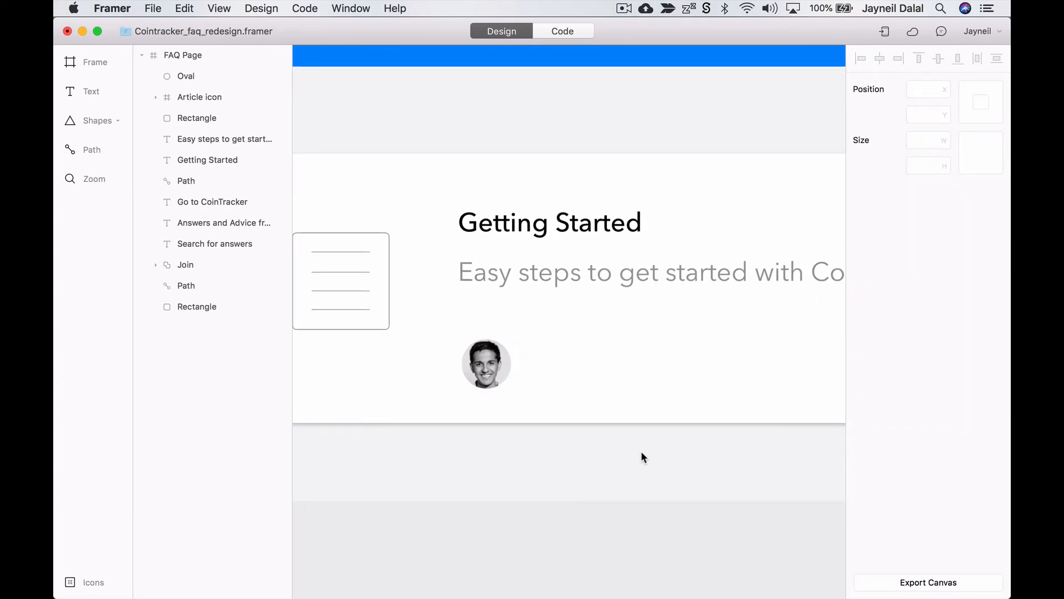
key("t")
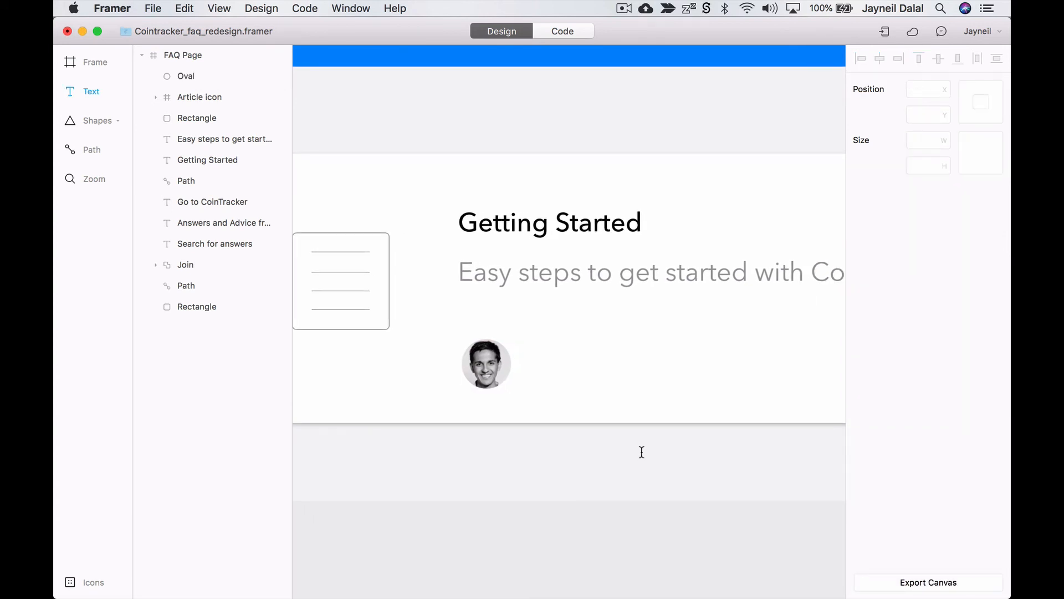
left_click(532, 352)
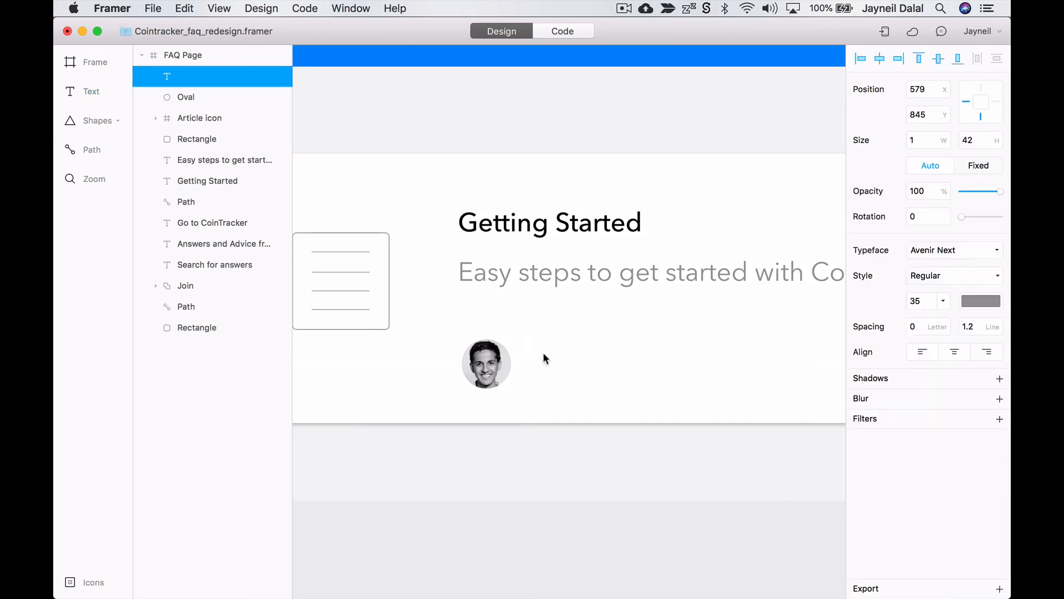
type("8 article")
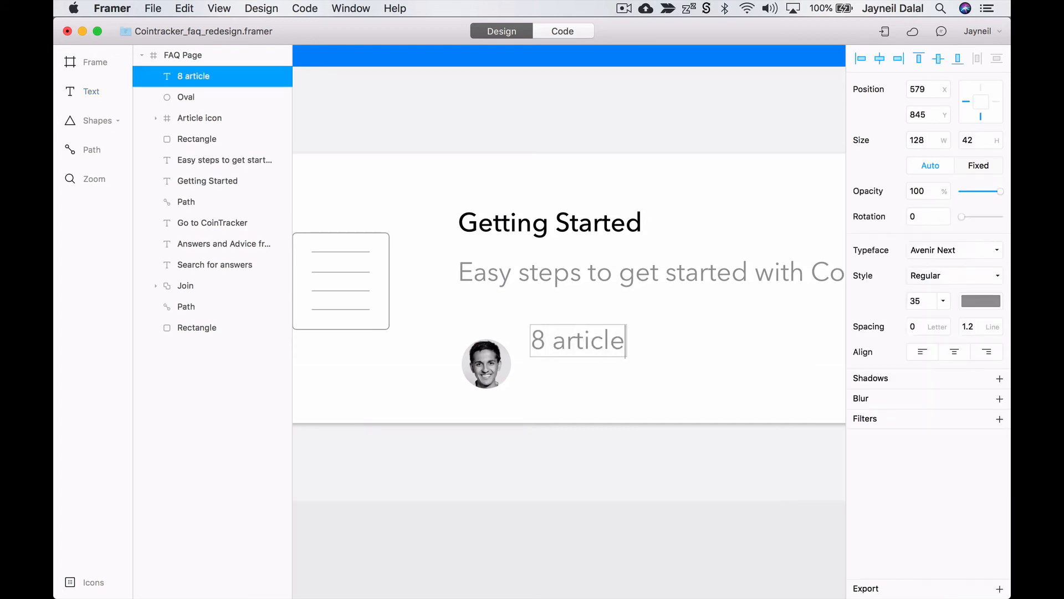
type(" s in this co")
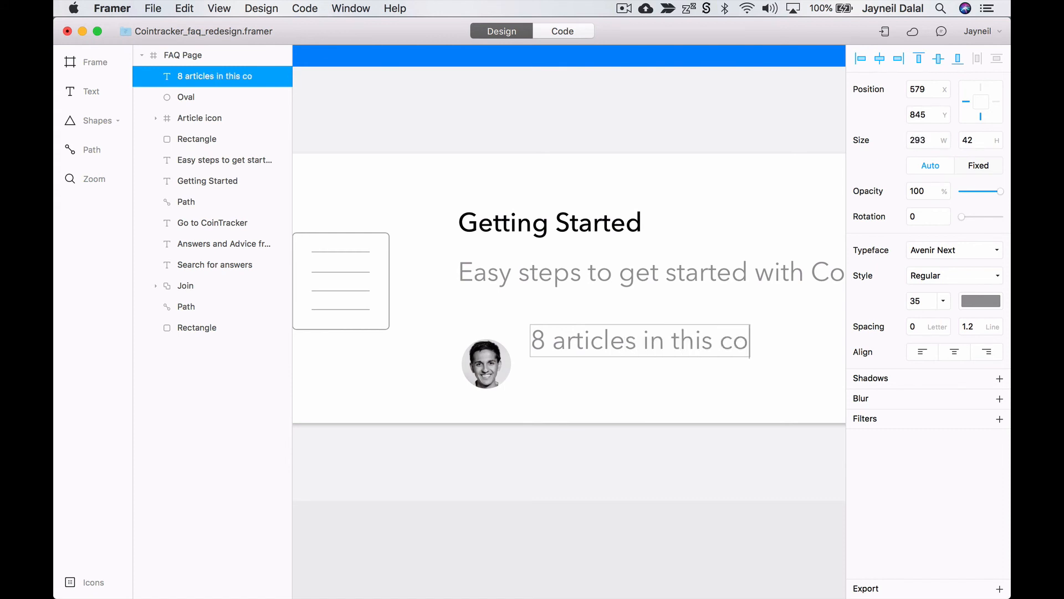
type("llection")
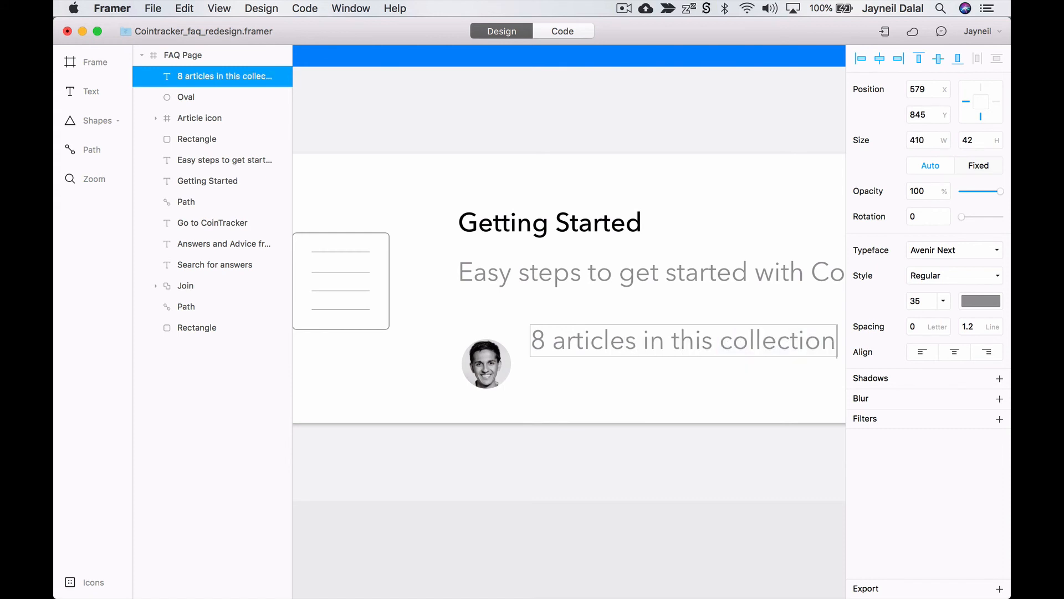
- Set the font size of the "8 articles in this collection" text to 12
key("super+a")
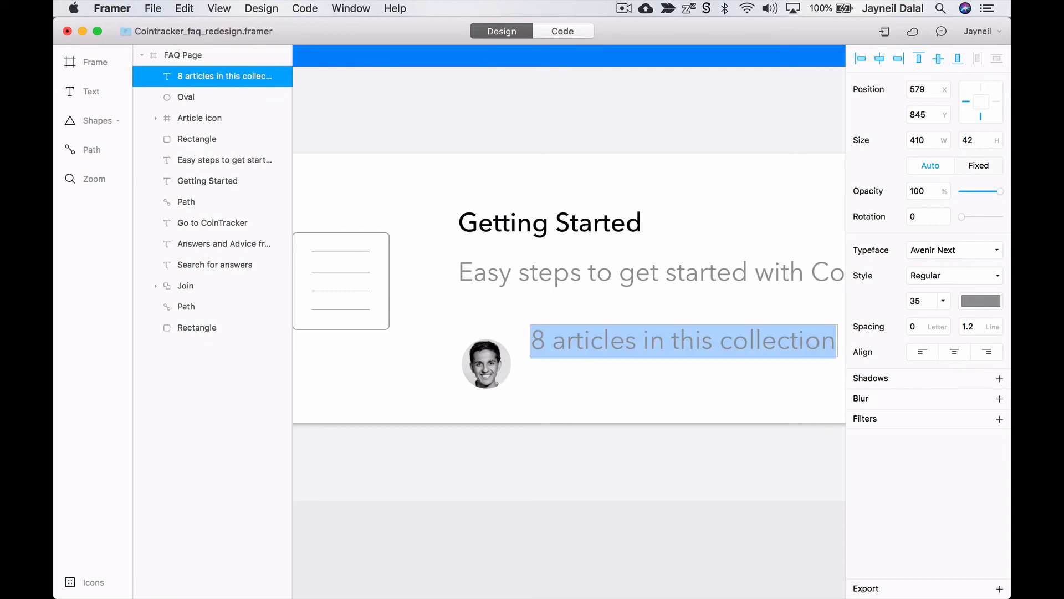
left_click(918, 301)
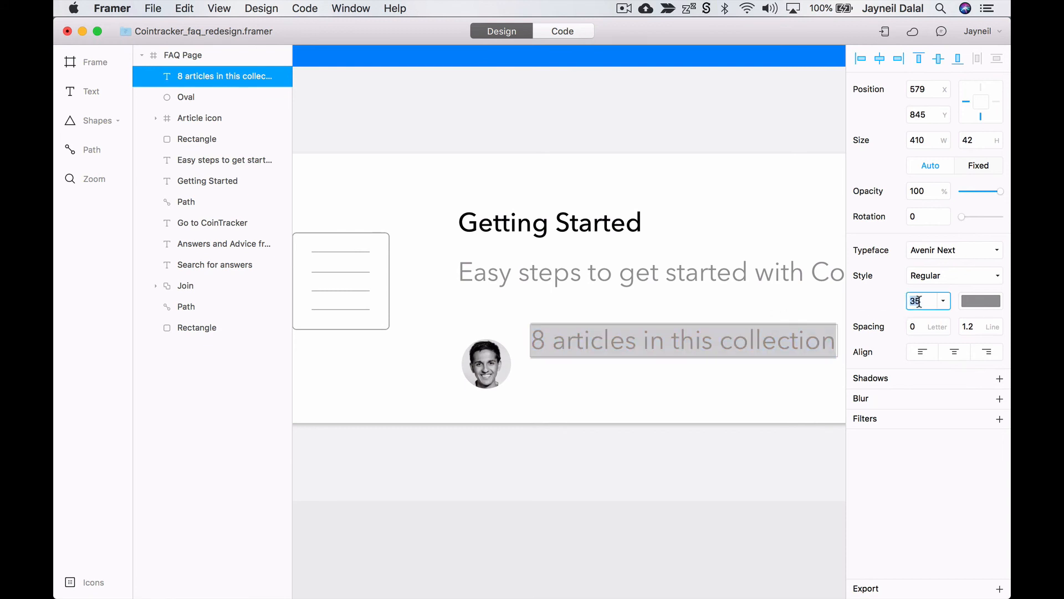
type("12")
key("Return")
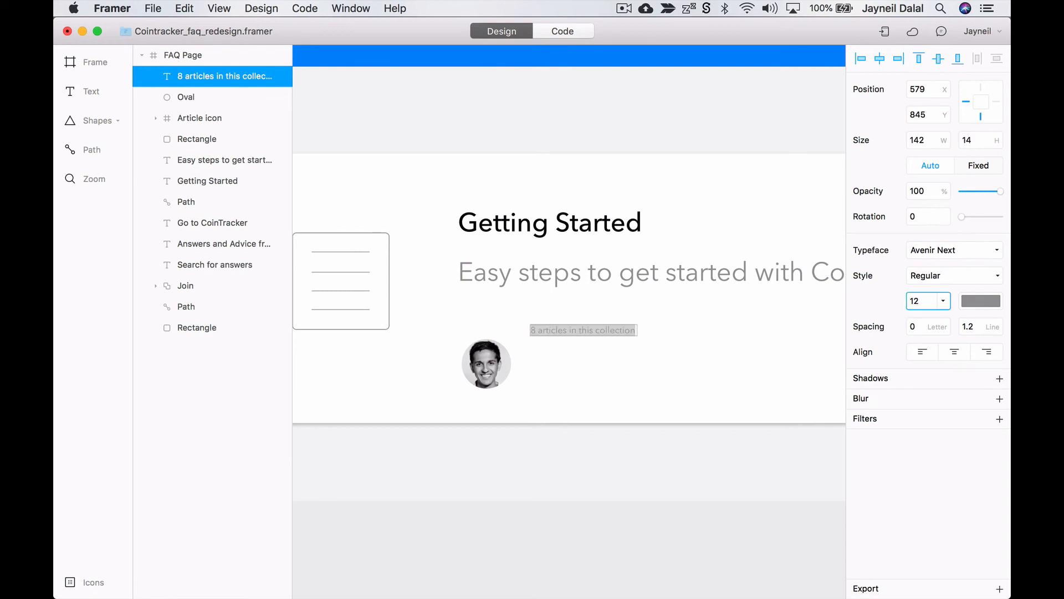
- Move the article count text close beside the round portrait, at about X 564, Y 877, and colour it dark gray
left_click(975, 302)
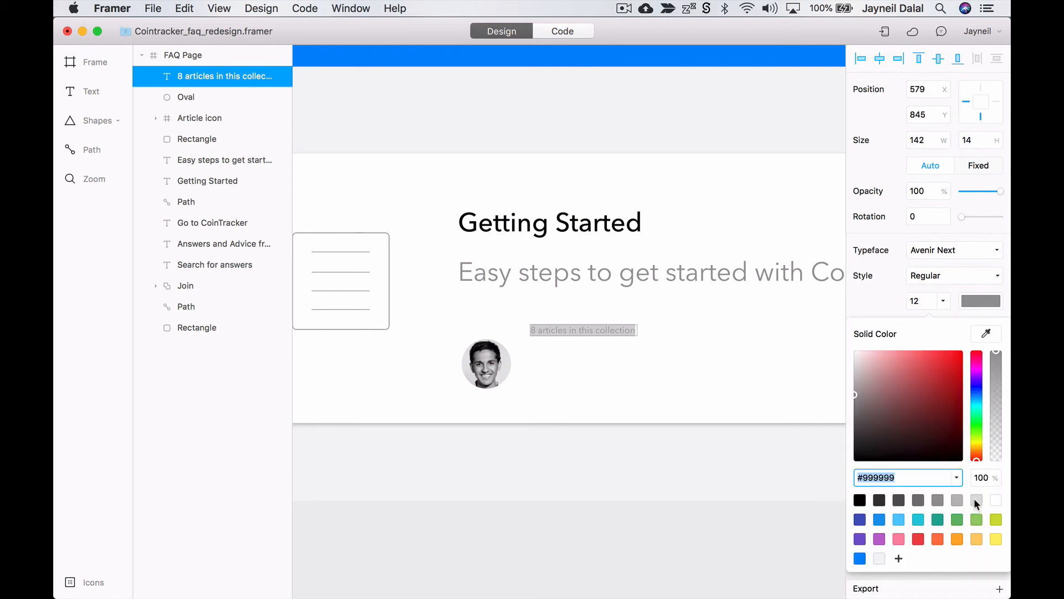
left_click(958, 501)
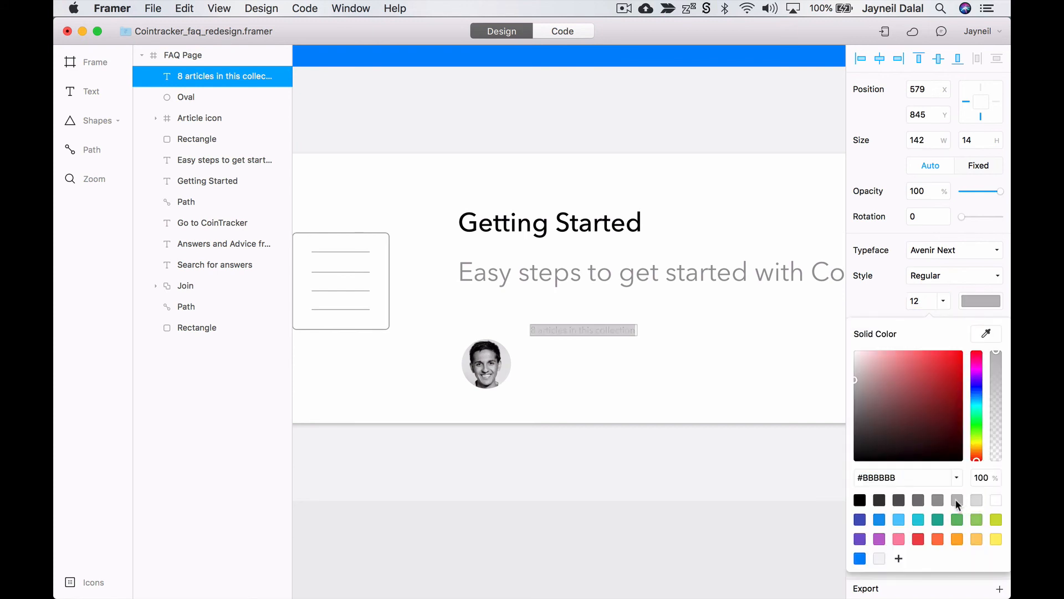
left_click(655, 469)
left_click_drag(570, 330, 559, 352)
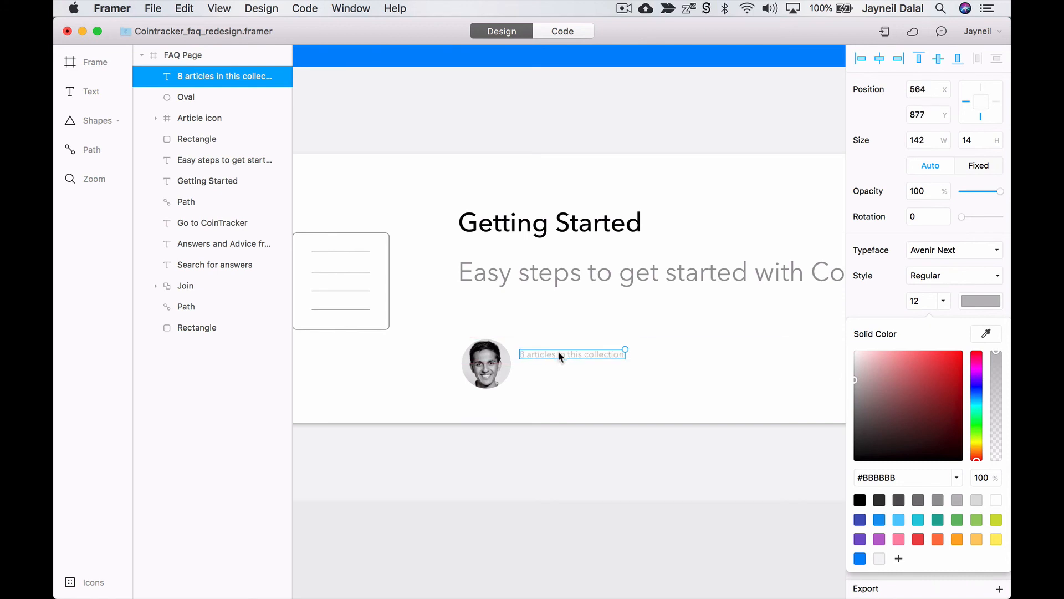
left_click(918, 500)
left_click(668, 453)
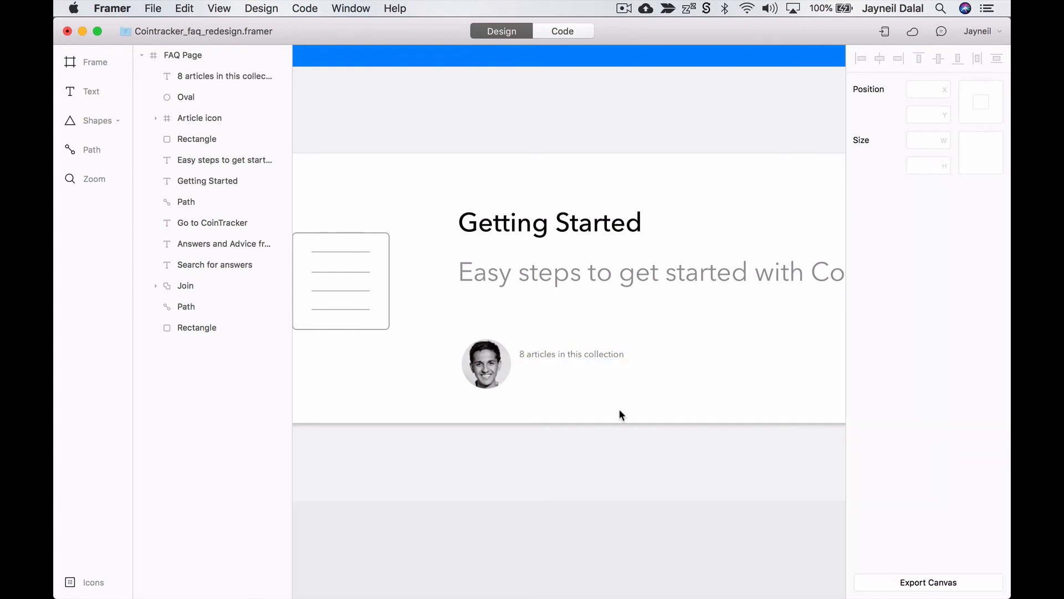
- Duplicate the article count text just below itself, reword the copy as "Written by" plus the author's first name, and tighten the gap between both lines
left_click(551, 353)
left_click_drag(551, 353, 554, 372, "alt")
double_click(553, 374)
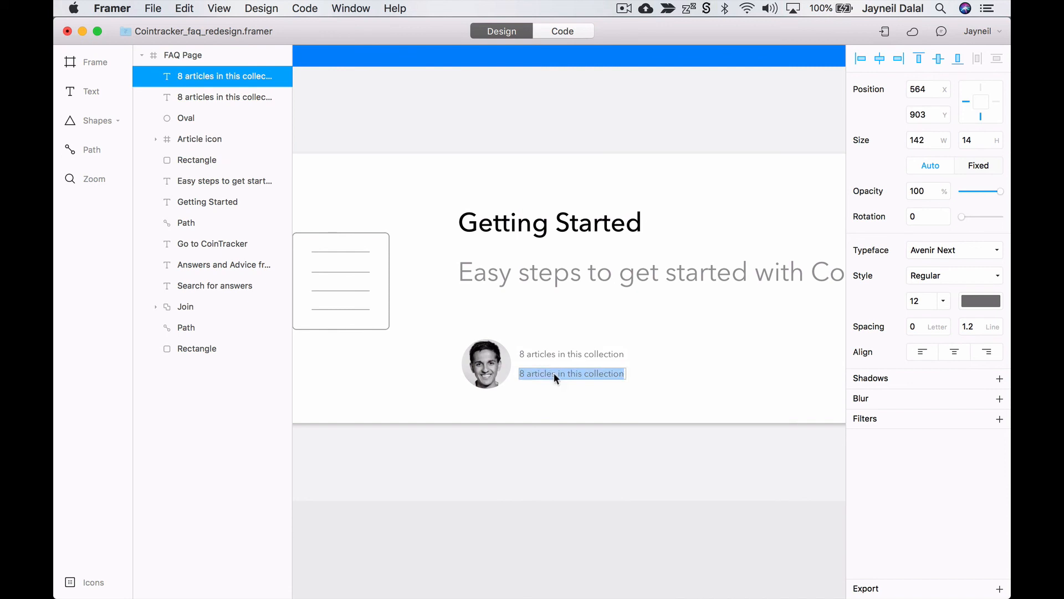
type("Writte")
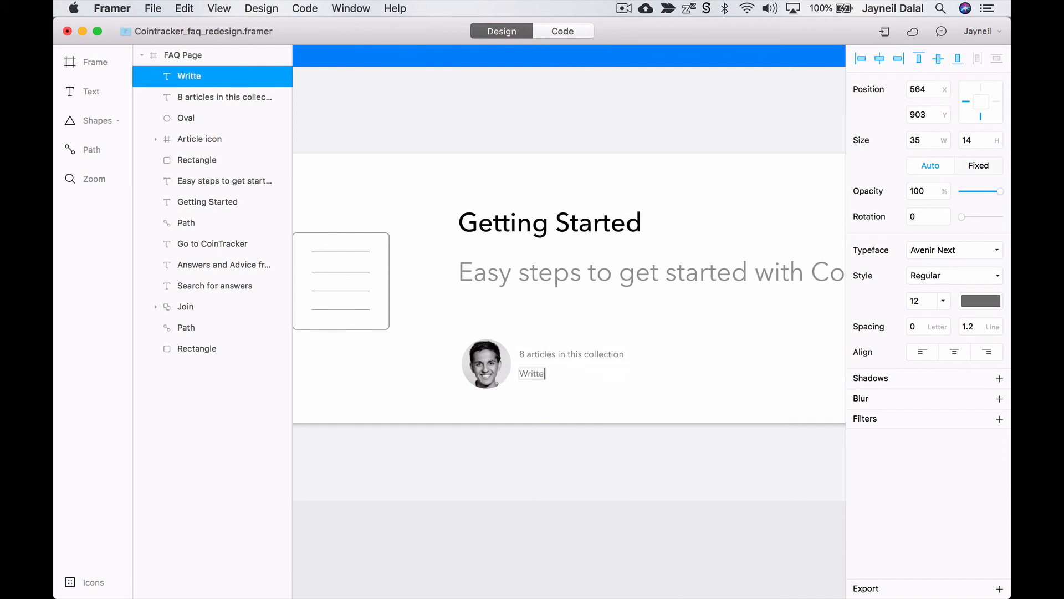
type("n by Chandan")
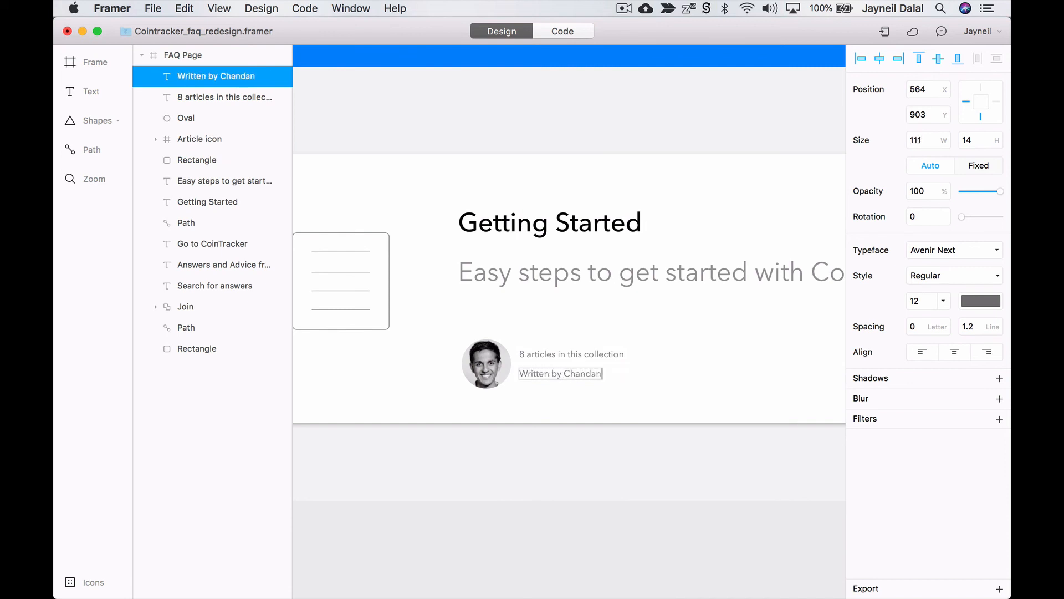
key("Escape")
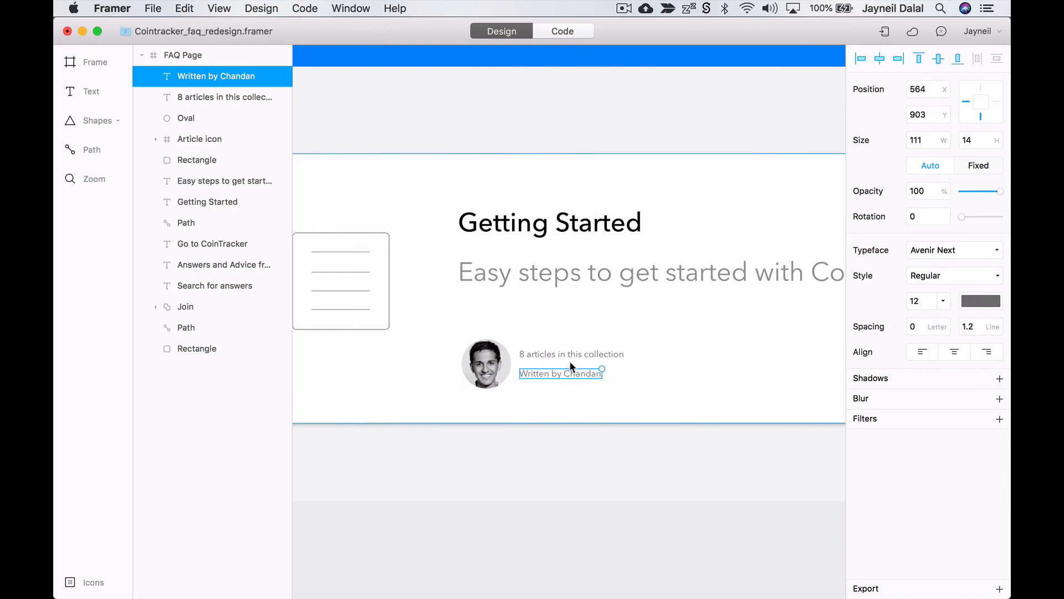
left_click_drag(565, 351, 566, 358)
left_click(562, 459)
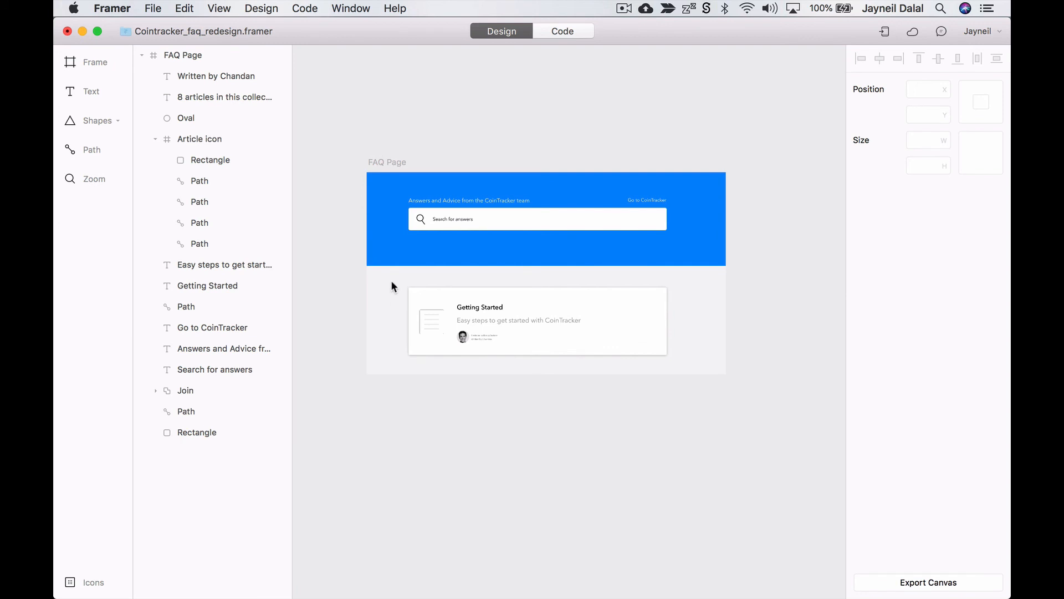
- Wrap all the elements of the Getting Started card in a frame and name it "Card -1"
left_click_drag(390, 280, 689, 364)
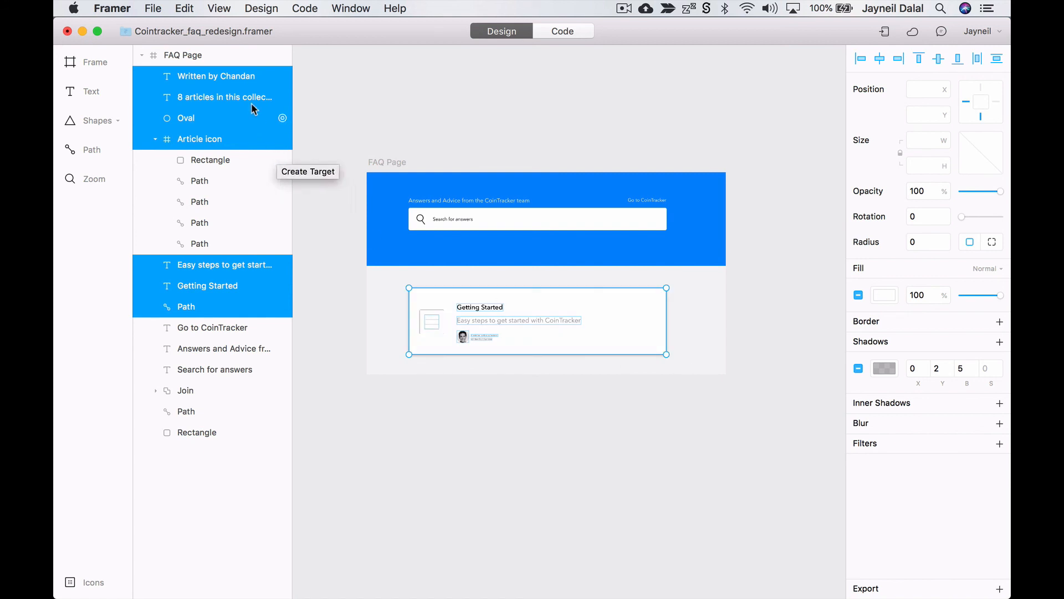
right_click(235, 80)
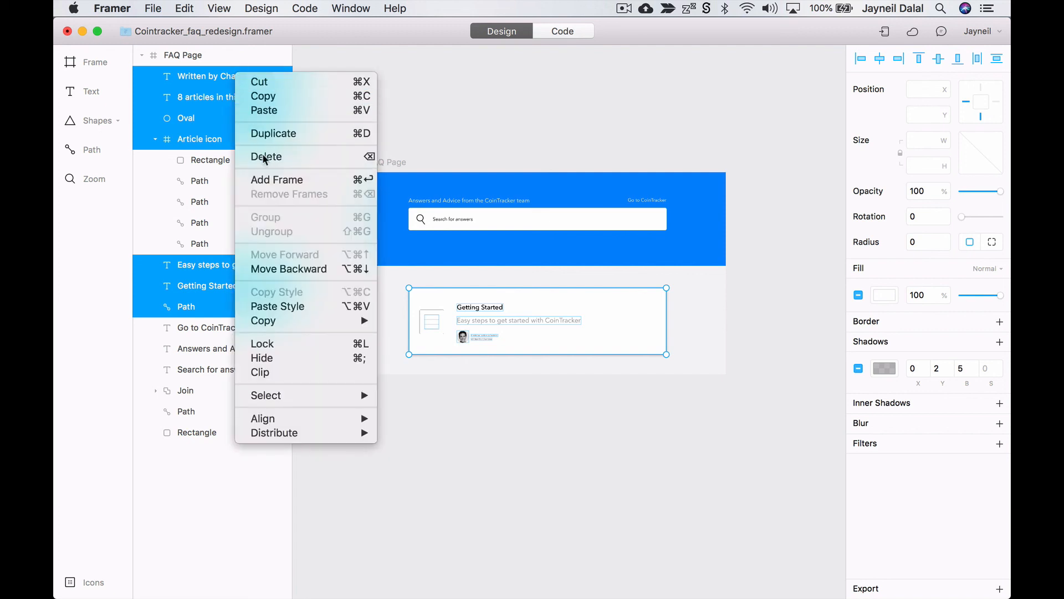
left_click(271, 181)
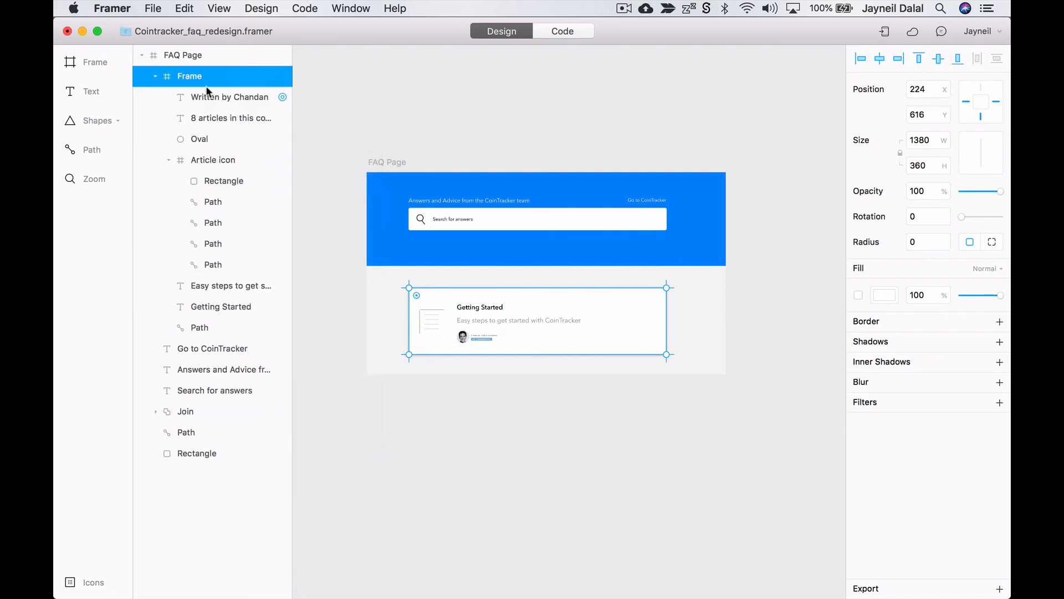
double_click(186, 76)
type("Car")
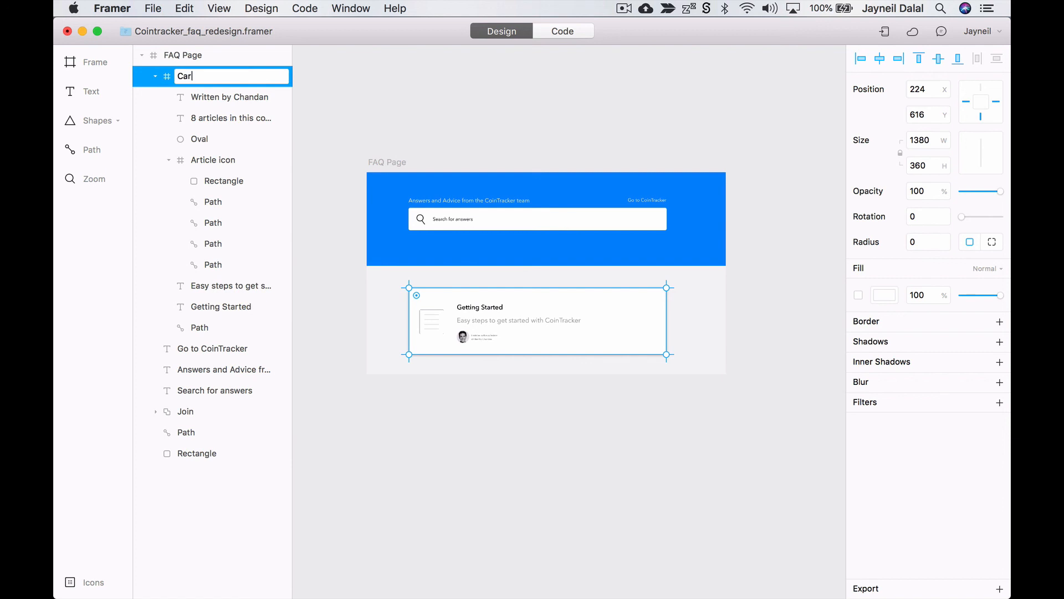
type("d -1")
key("Return")
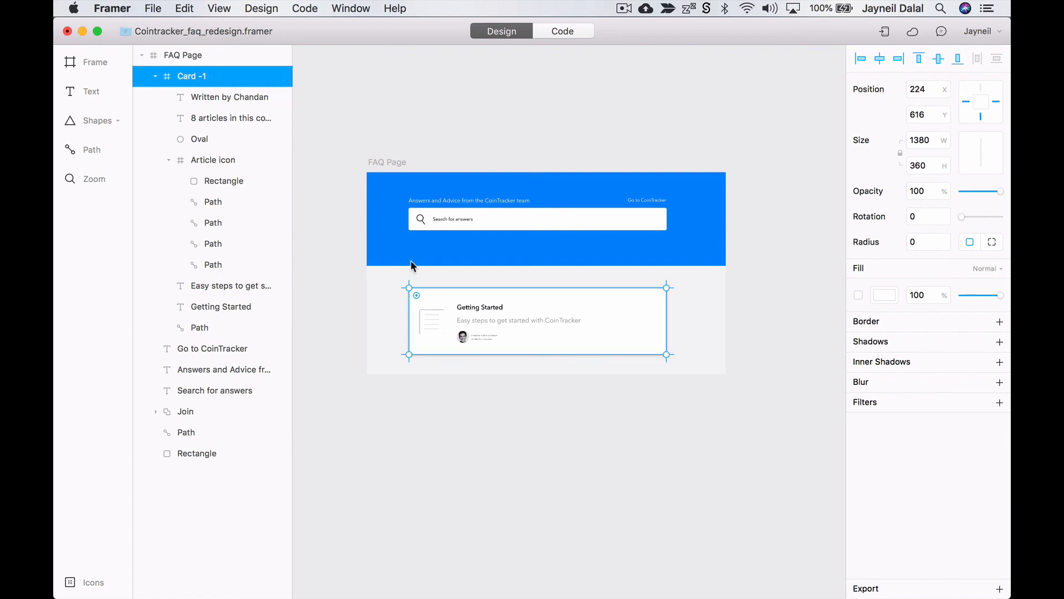
key("Delete")
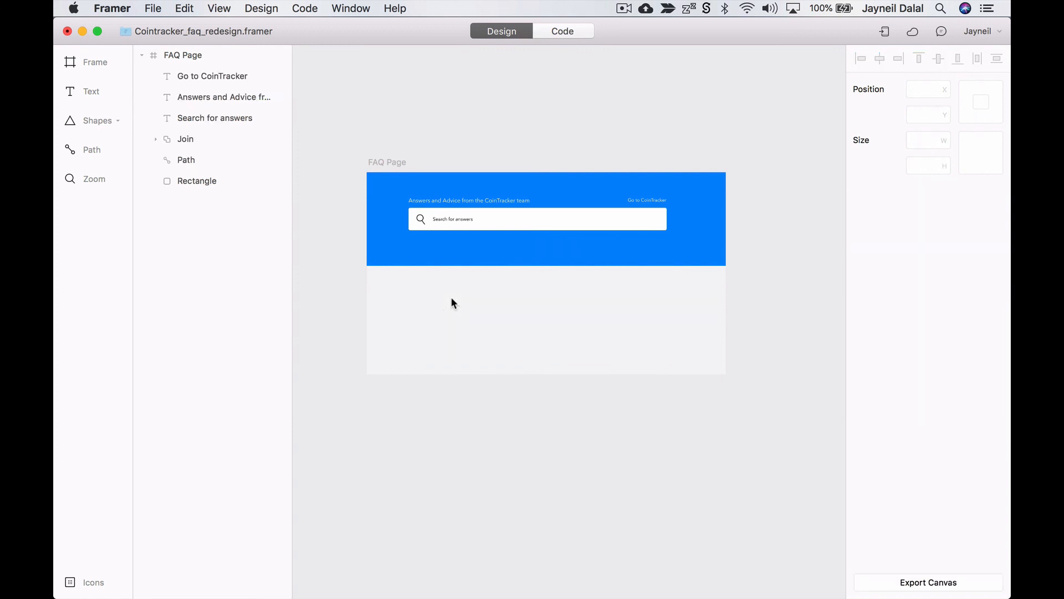
key("super+z")
left_click(354, 309)
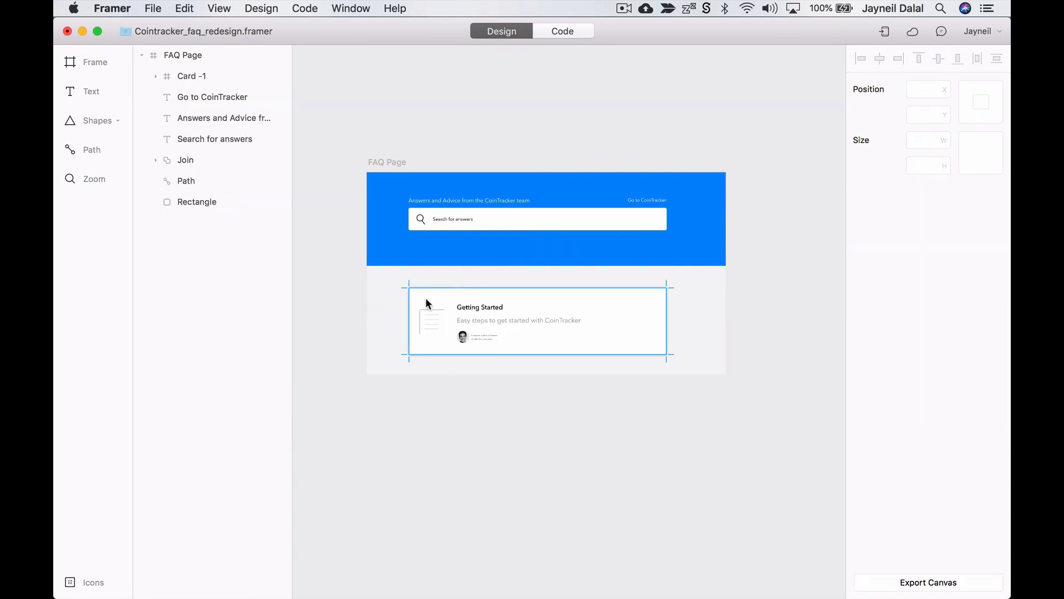
- Set the height of the FAQ Page frame to 2600
left_click(391, 160)
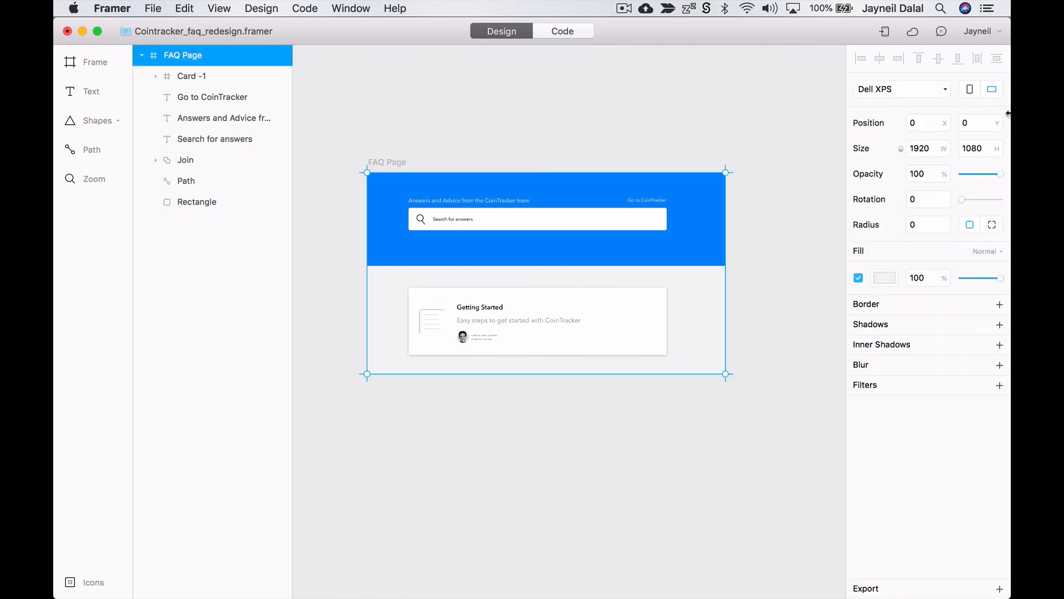
left_click(974, 148)
type("2600")
key("Return")
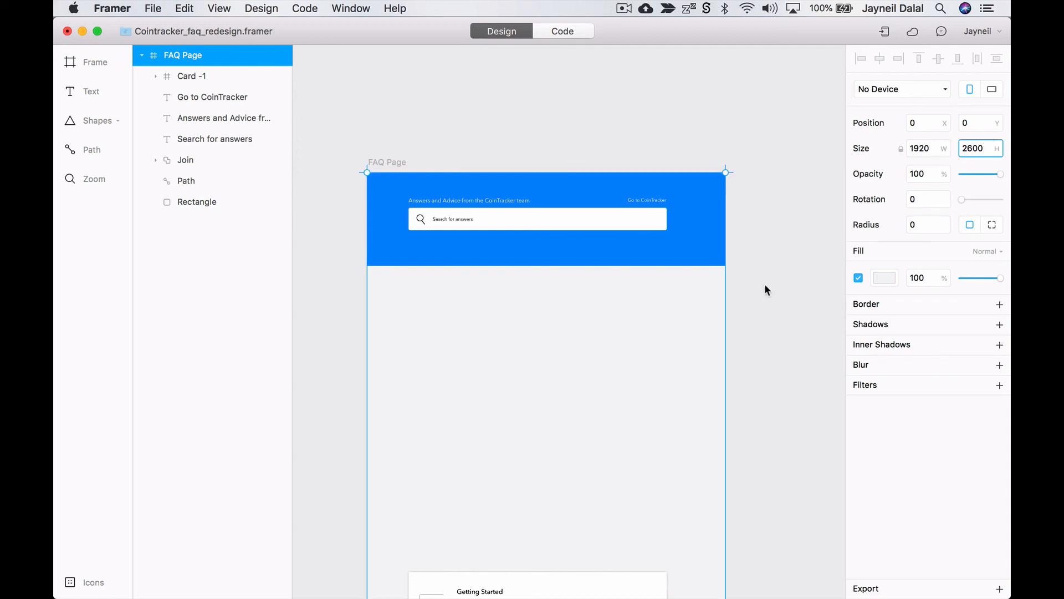
- Move the Getting Started card up under the blue header and stack three evenly spaced copies beneath it, the last at Y 2172
scroll(604, 414, "down", 1)
scroll(603, 419, "down", 2)
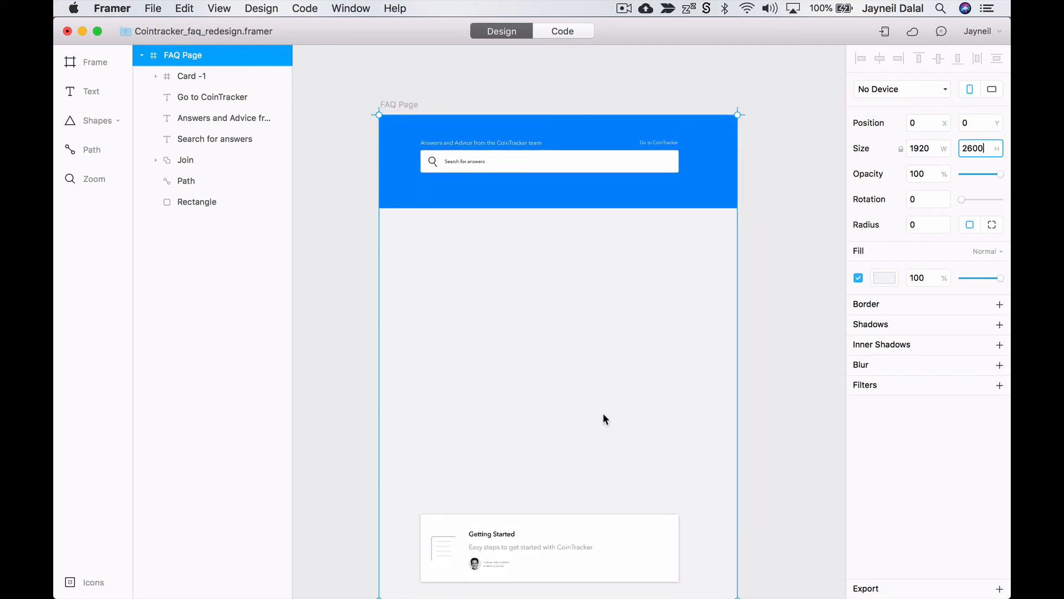
left_click(558, 525)
mouse_move(557, 520)
left_mouse_down()
mouse_move(547, 375)
mouse_move(567, 262)
mouse_move(557, 238)
mouse_move(563, 534)
left_mouse_up()
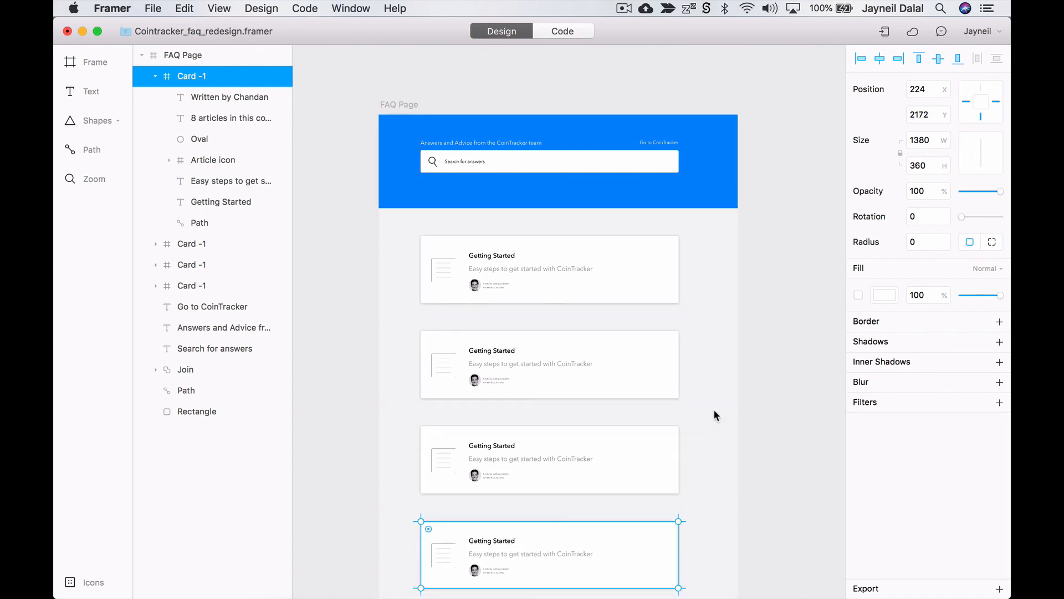
left_click(714, 408)
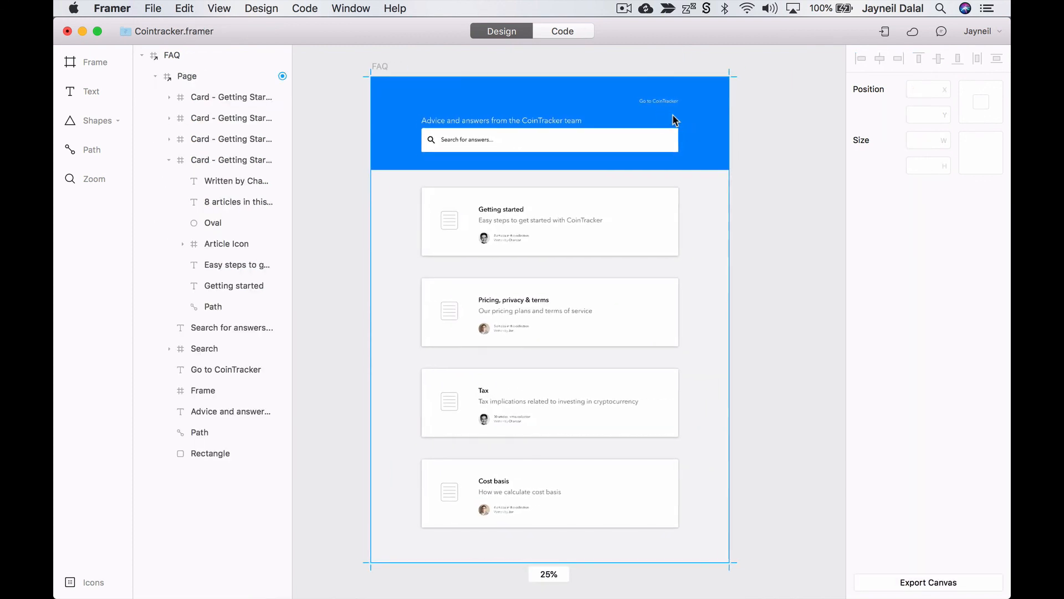
- Switch to the live CoinTracker help center in the browser and examine the articles in its Frequently Asked Questions collection
left_click(737, 139)
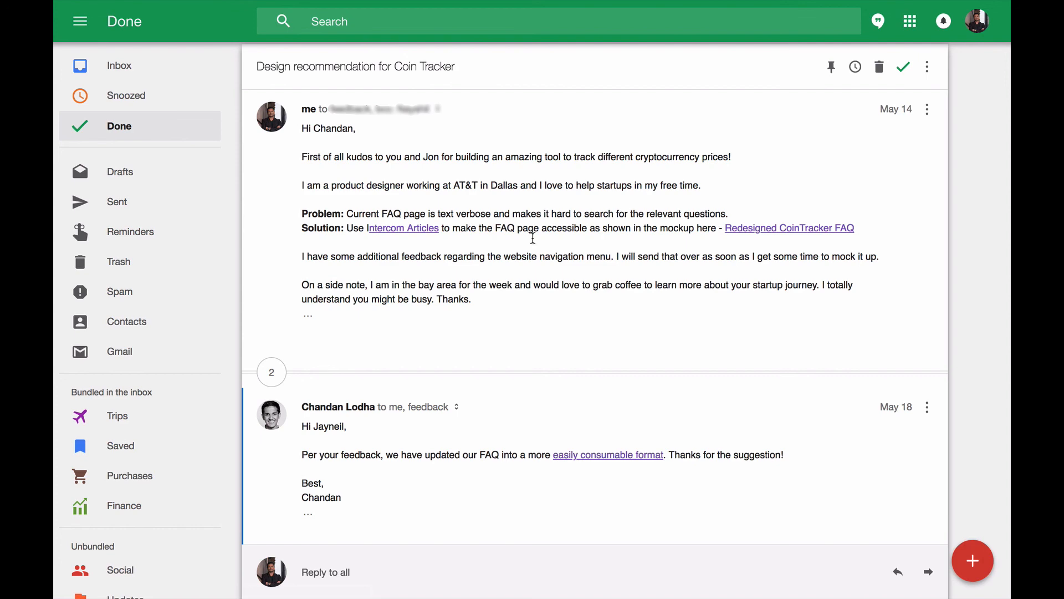
left_click(364, 33)
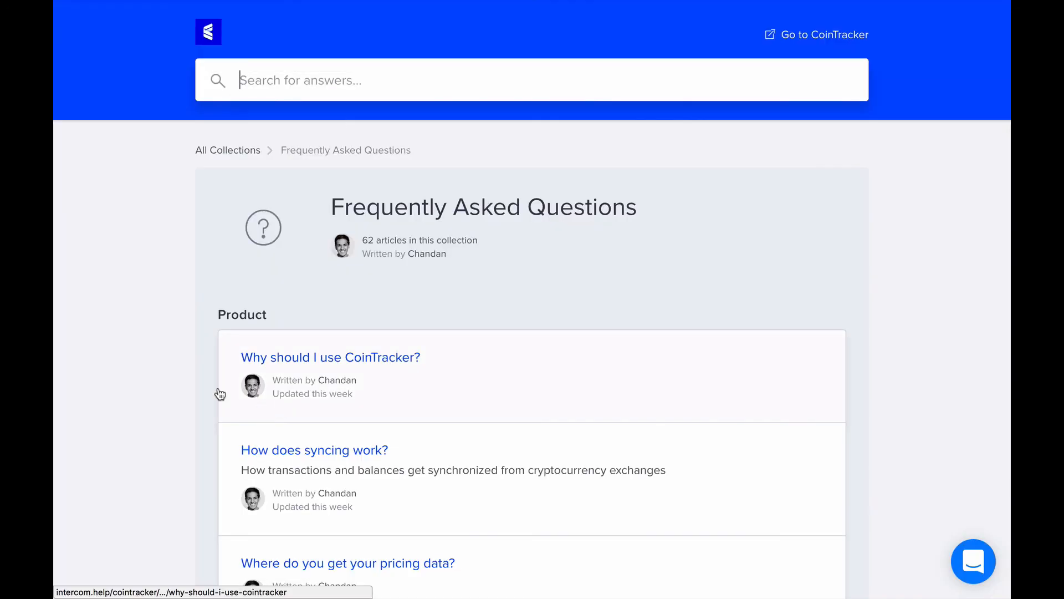
scroll(149, 404, "down", 9)
scroll(149, 400, "down", 20)
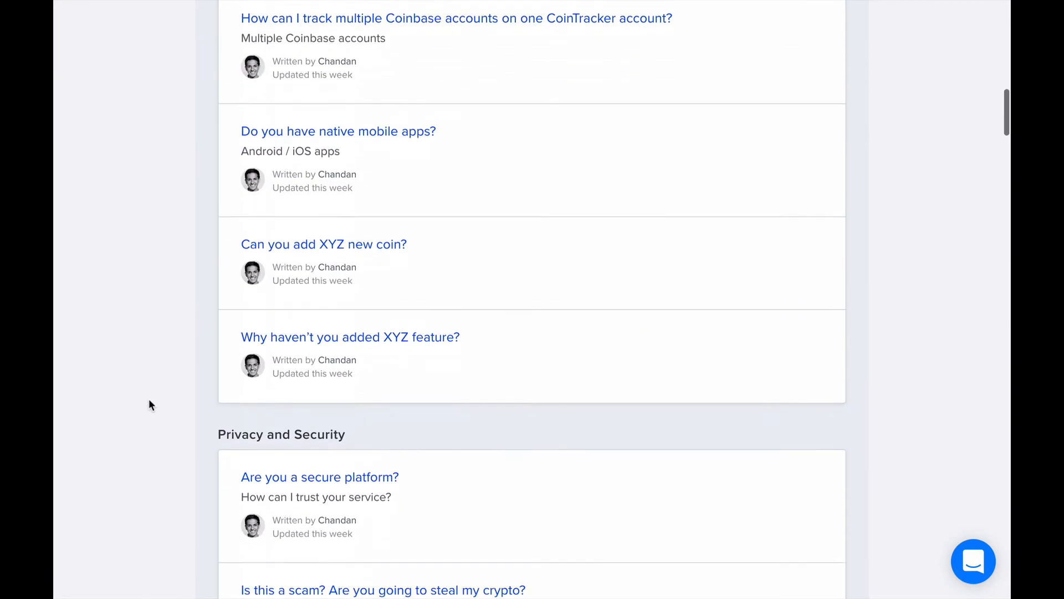
scroll(148, 404, "down", 20)
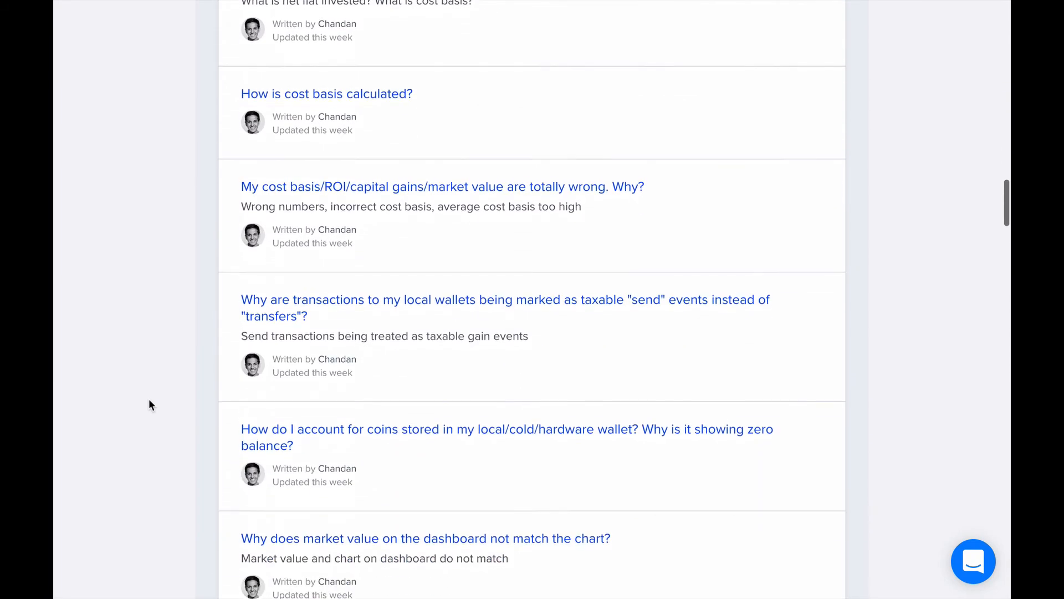
scroll(149, 400, "down", 5)
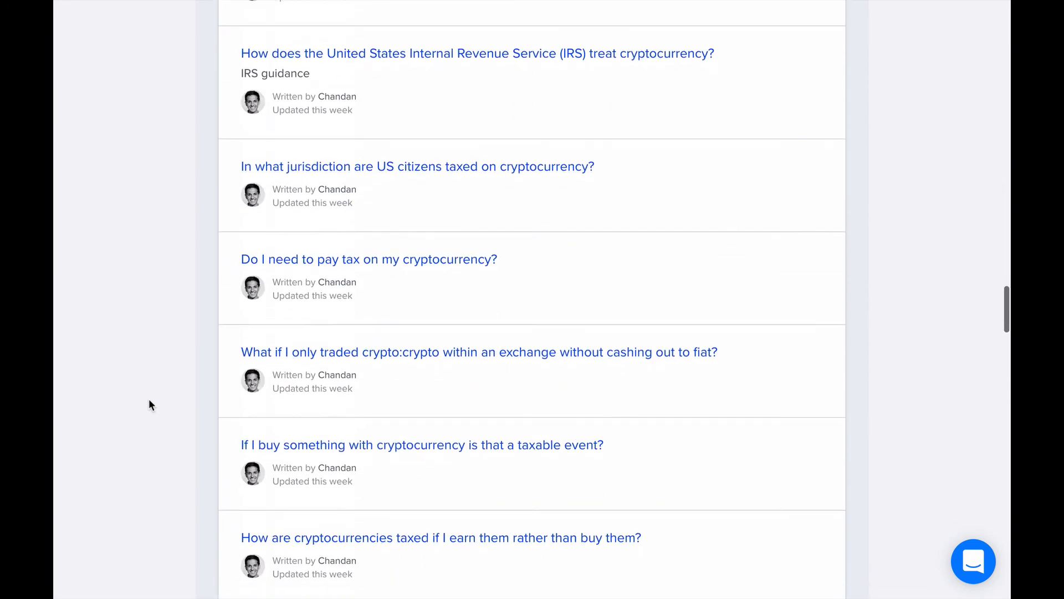